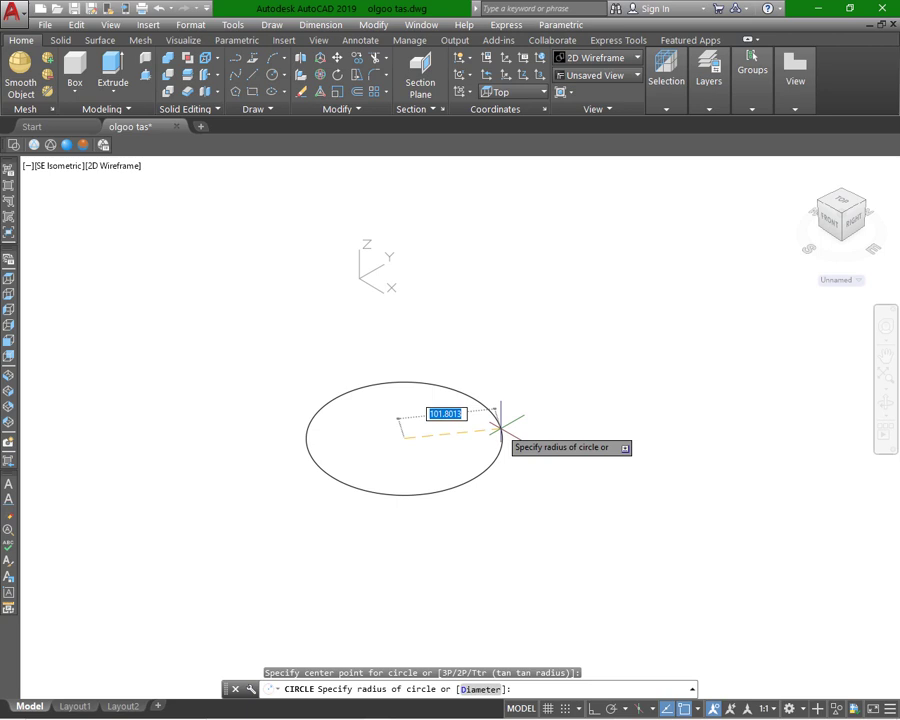
- Draw the base circle with a radius of 15
{"action": "key", "text": "Return"}
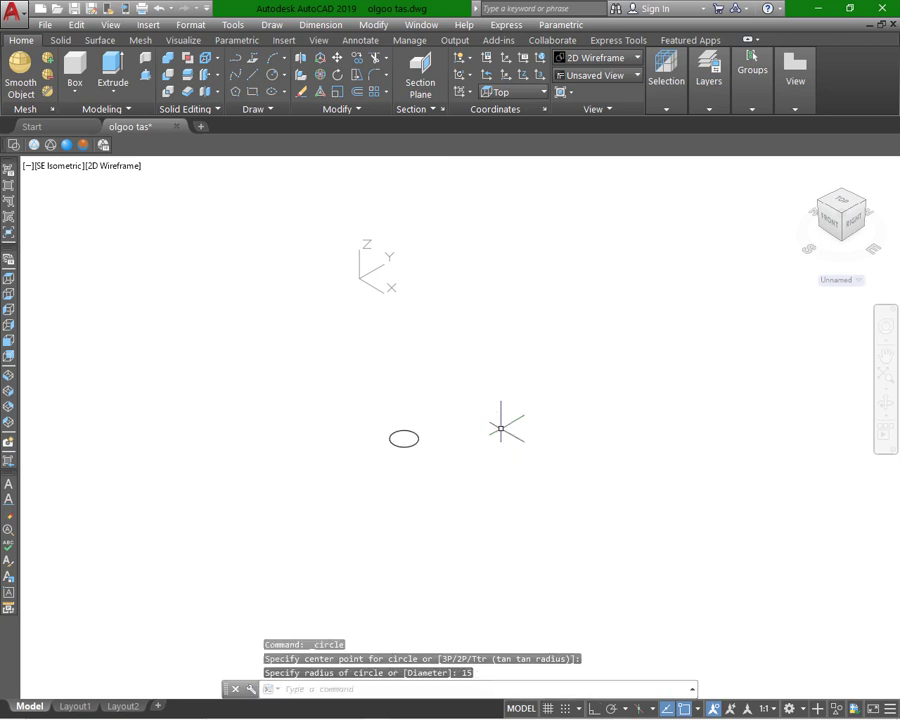
{"action": "scroll", "coordinate": [470, 505], "scroll_direction": "down", "scroll_amount": 3}
{"action": "scroll", "coordinate": [460, 490], "scroll_direction": "up", "scroll_amount": 9}
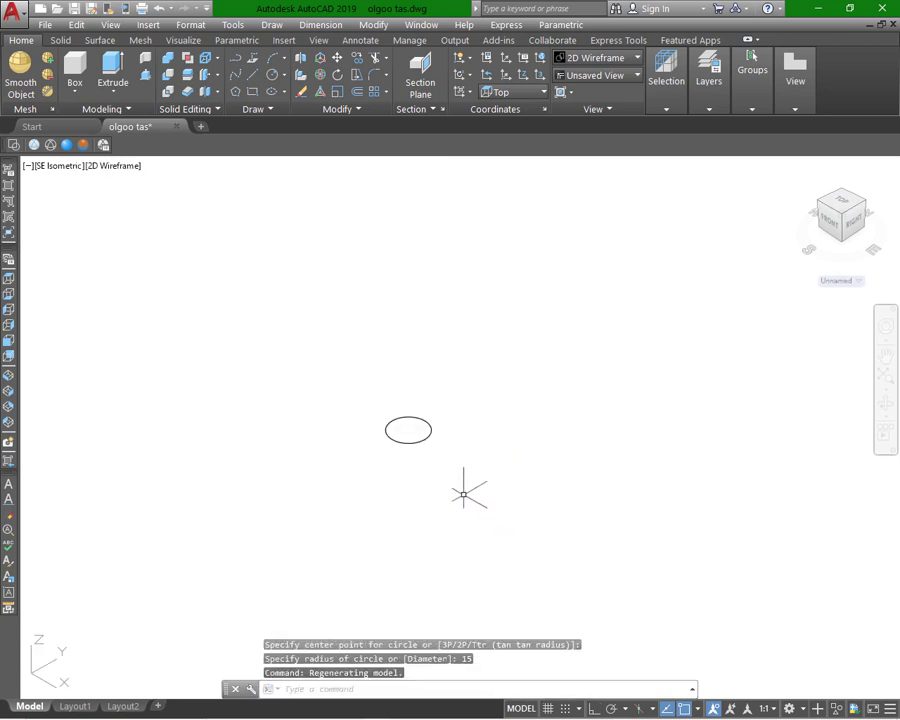
{"action": "scroll", "coordinate": [428, 546], "scroll_direction": "up", "scroll_amount": 2}
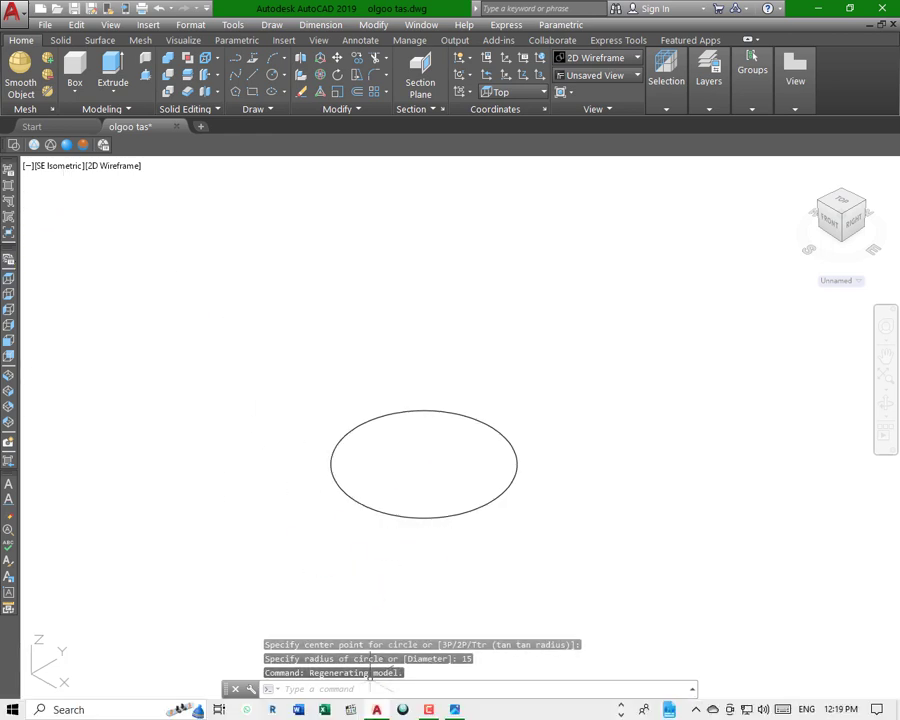
- Consult the reference image, and extrude the circle to a height of 56 as a solid cylinder
{"action": "mouse_move", "coordinate": [376, 709]}
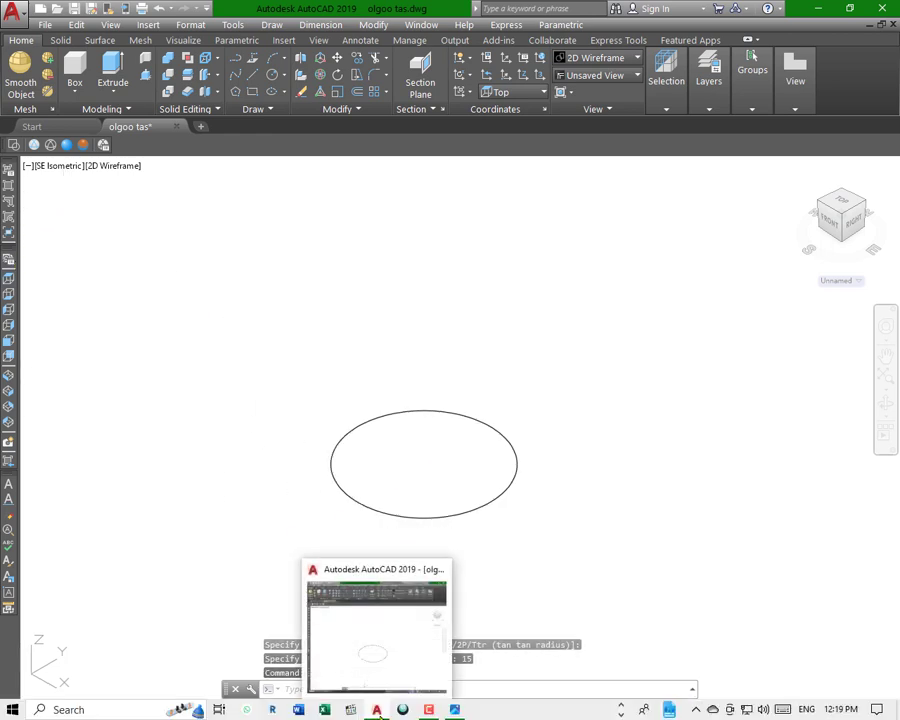
{"action": "left_click", "coordinate": [455, 710]}
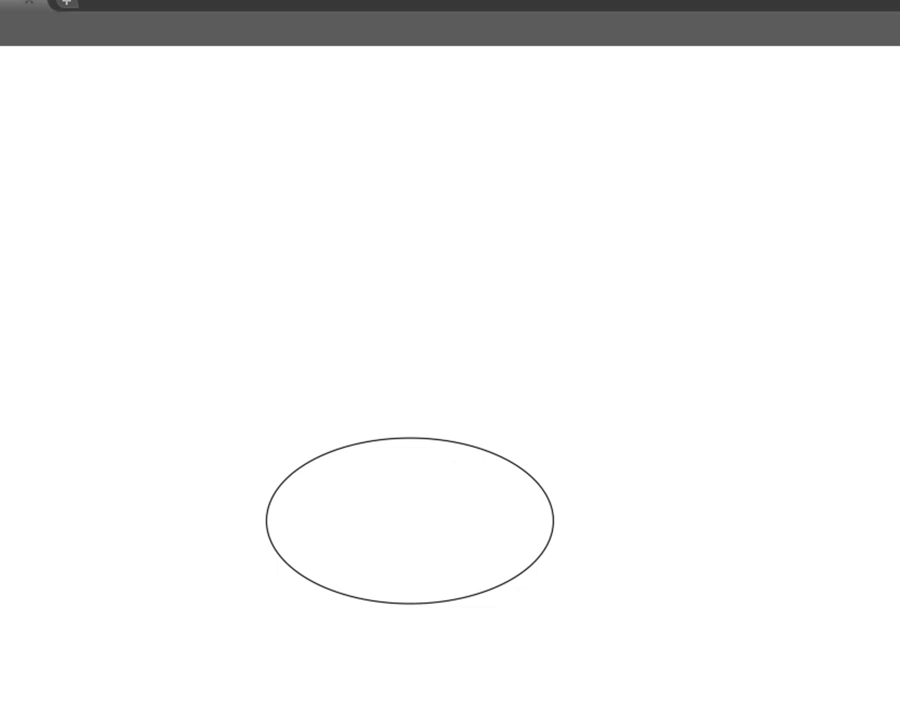
{"action": "left_click", "coordinate": [110, 70]}
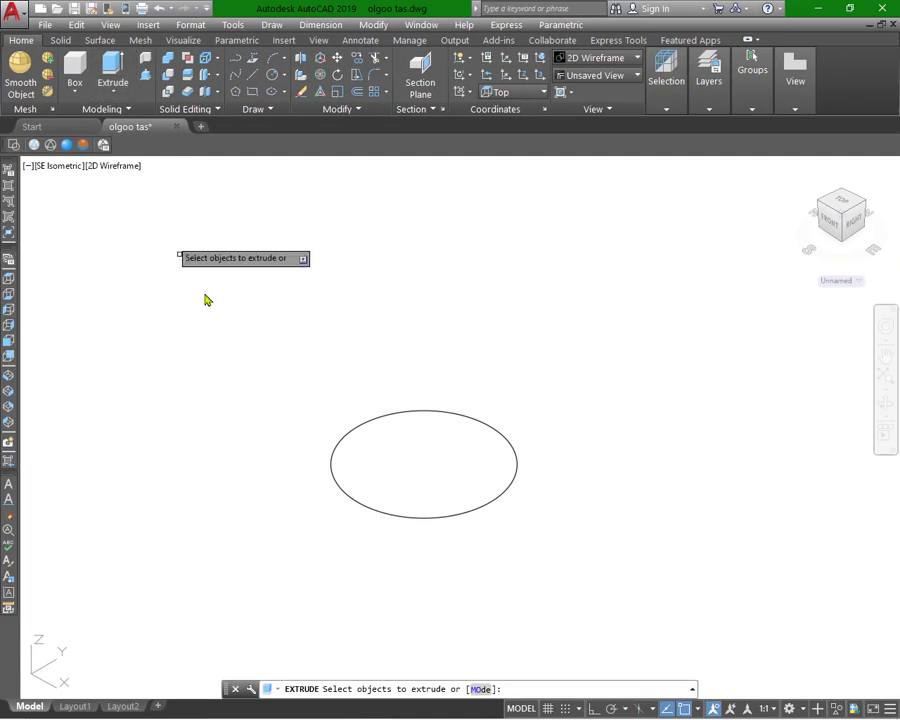
{"action": "left_click", "coordinate": [380, 418]}
{"action": "right_click", "coordinate": [404, 395]}
{"action": "left_click", "coordinate": [434, 396]}
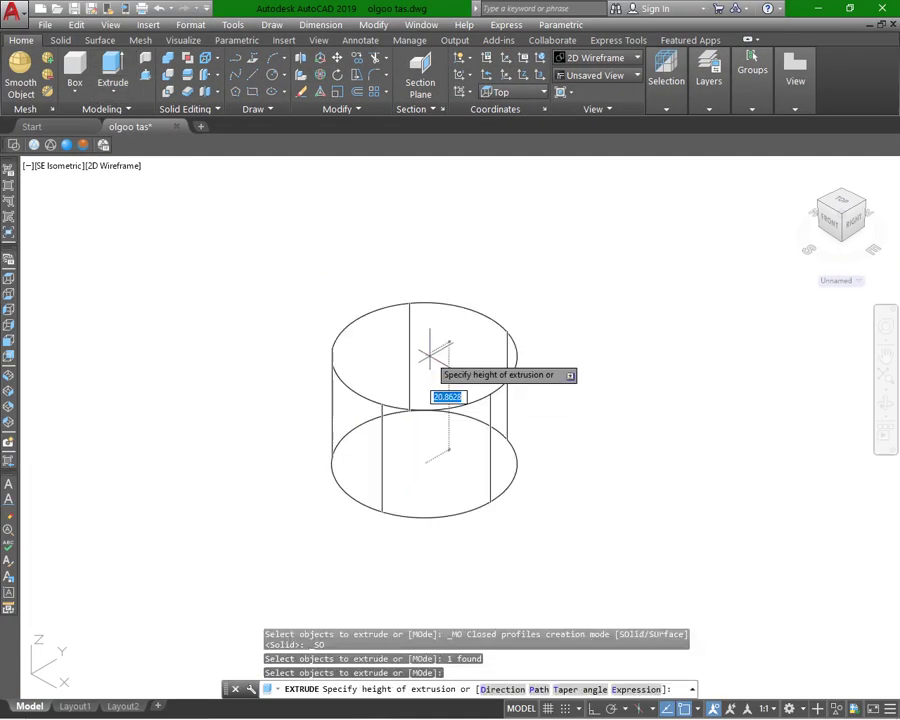
{"action": "scroll", "coordinate": [429, 255], "scroll_direction": "down", "scroll_amount": 4}
{"action": "scroll", "coordinate": [432, 252], "scroll_direction": "up", "scroll_amount": 4}
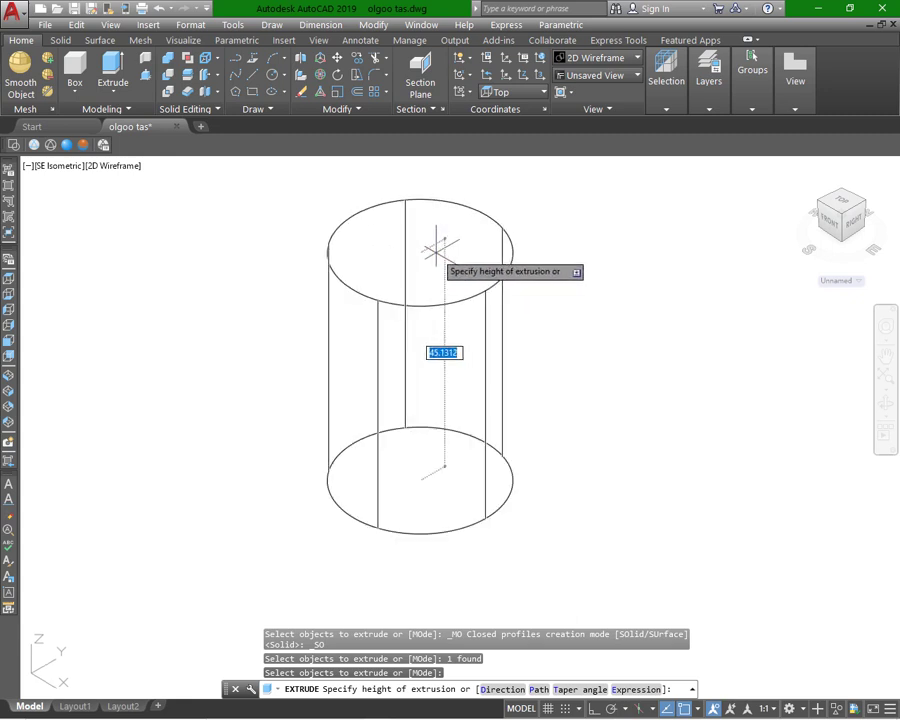
{"action": "key", "text": "Return"}
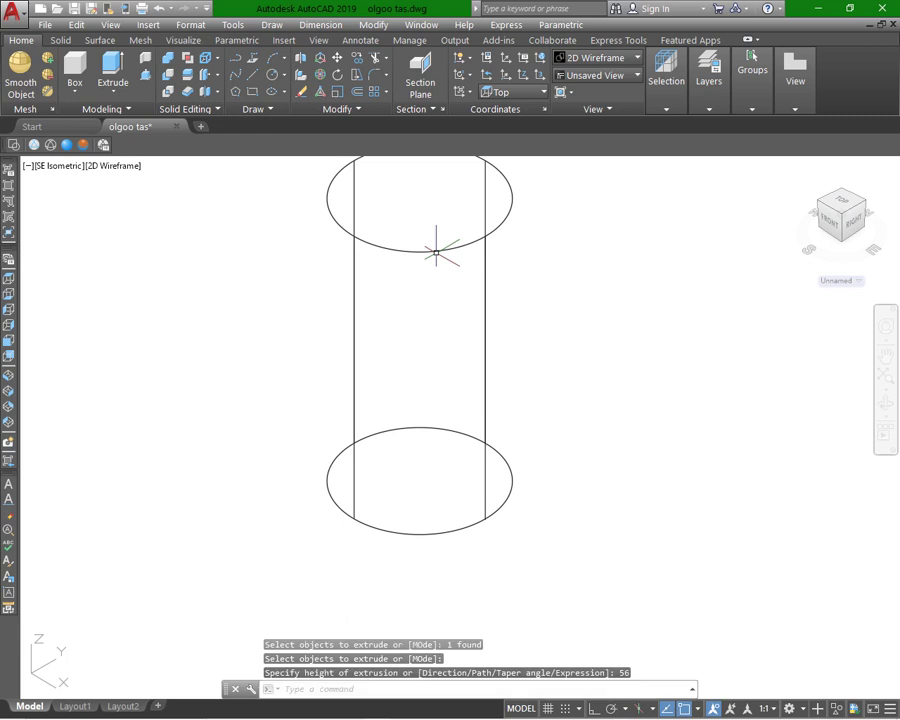
- Copy the cylinder from its top centre to a free spot beside the original
{"action": "scroll", "coordinate": [425, 256], "scroll_direction": "down", "scroll_amount": 6}
{"action": "scroll", "coordinate": [404, 233], "scroll_direction": "up", "scroll_amount": 4}
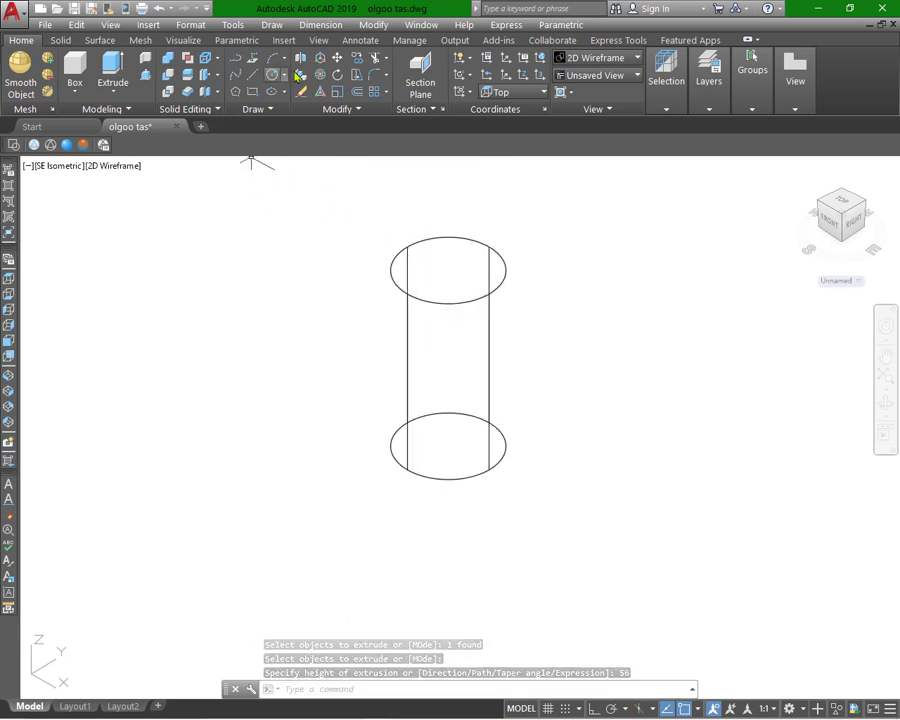
{"action": "left_click", "coordinate": [357, 60]}
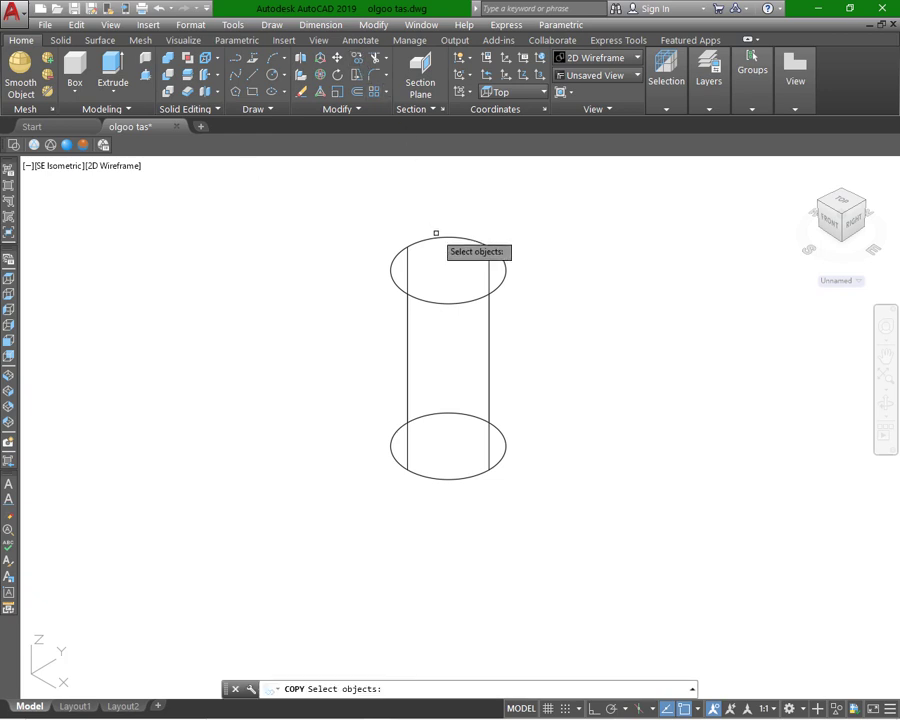
{"action": "left_click", "coordinate": [437, 236]}
{"action": "key", "text": "Return"}
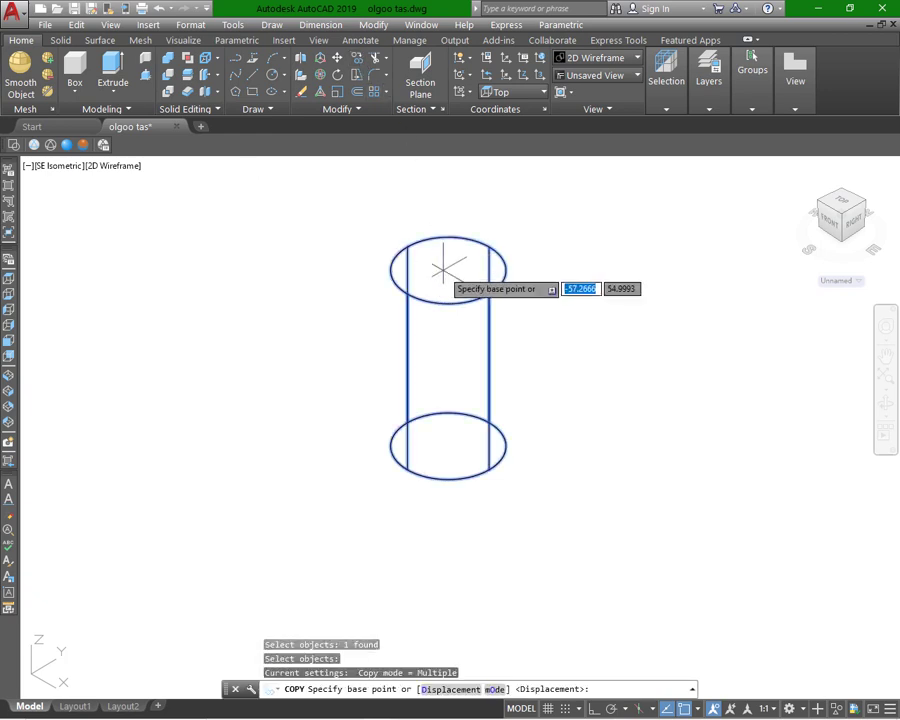
{"action": "left_click", "coordinate": [448, 269]}
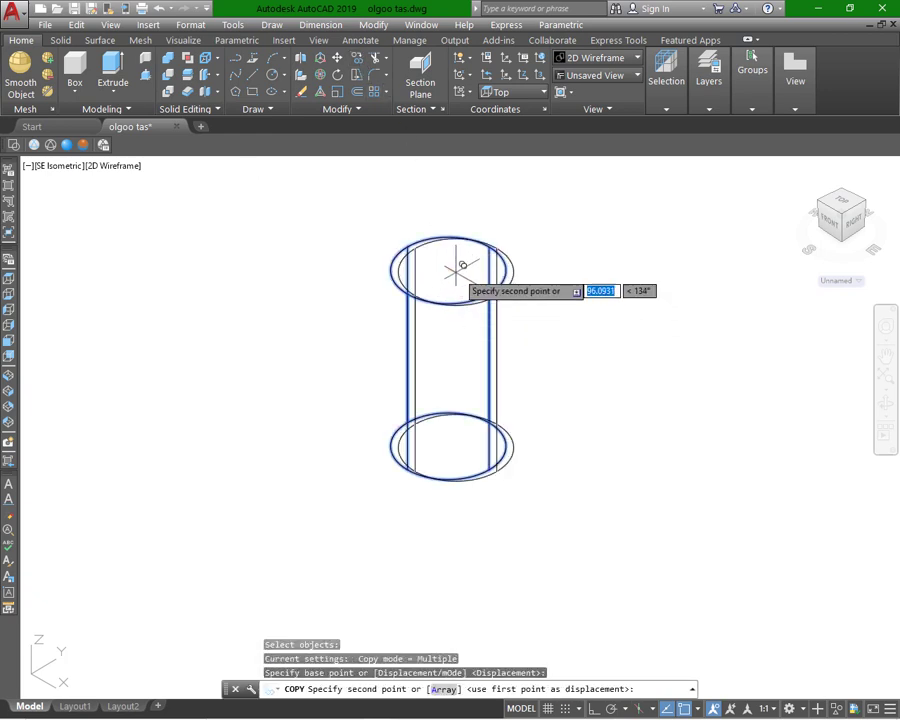
{"action": "left_click", "coordinate": [592, 299]}
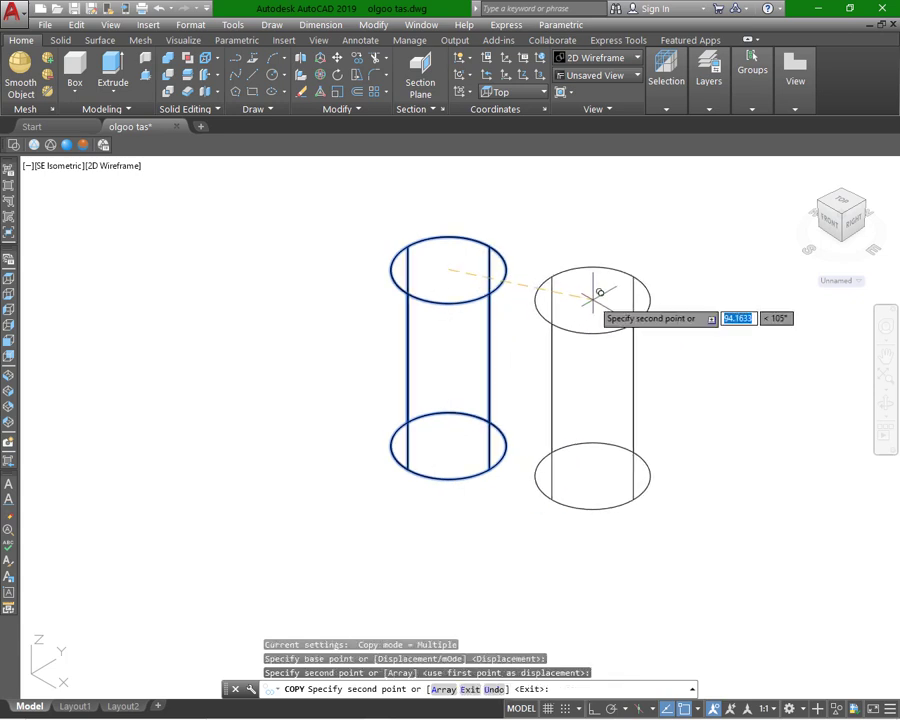
{"action": "right_click", "coordinate": [318, 278]}
{"action": "left_click", "coordinate": [346, 289]}
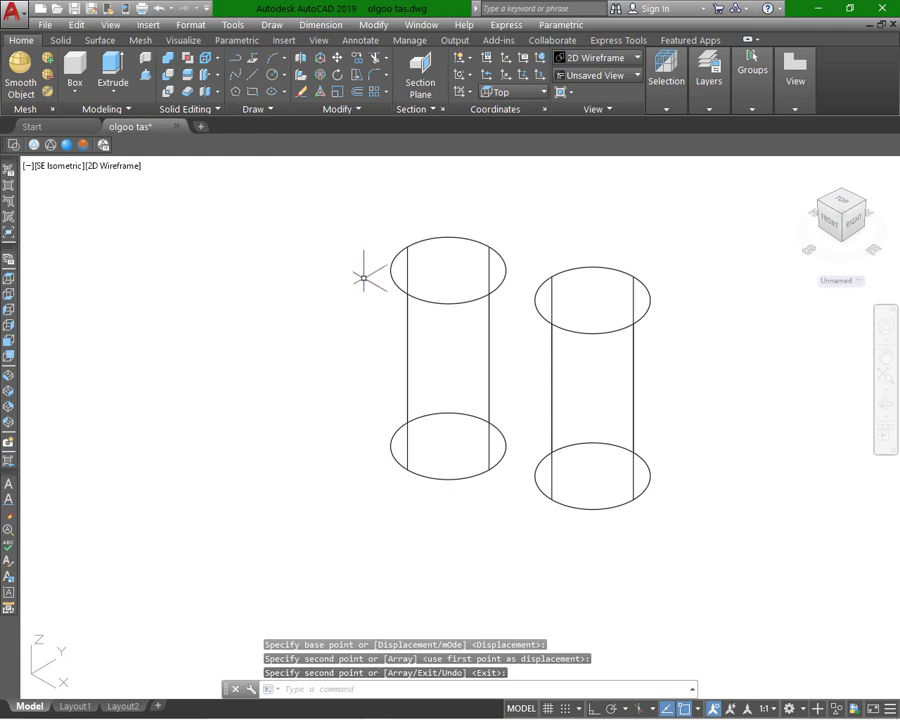
- Set the Front view and turn Ortho mode on
{"action": "left_click", "coordinate": [637, 77]}
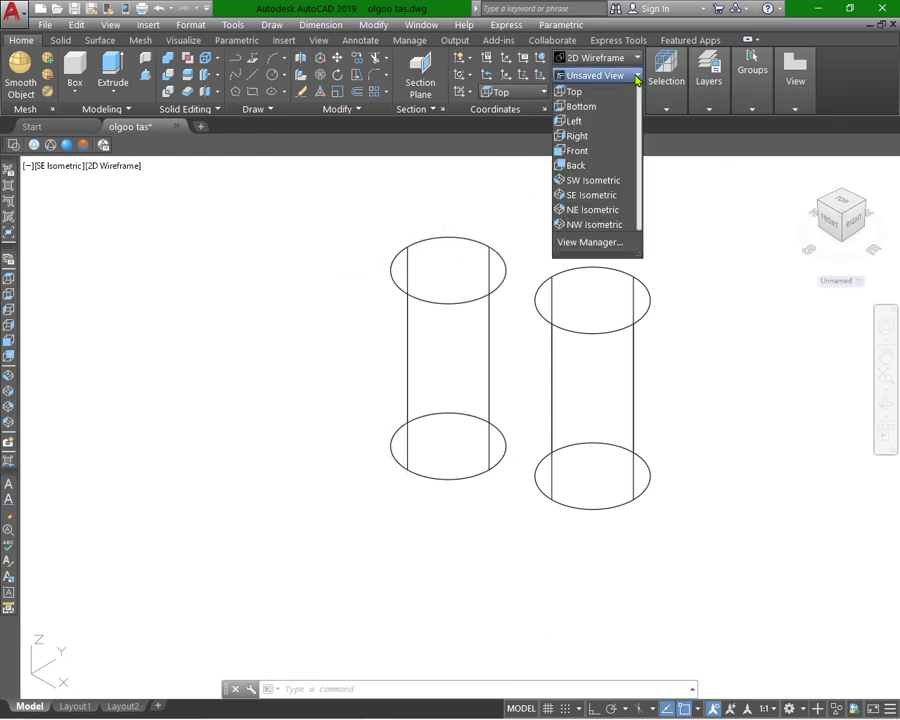
{"action": "left_click", "coordinate": [577, 150]}
{"action": "key", "text": "F8"}
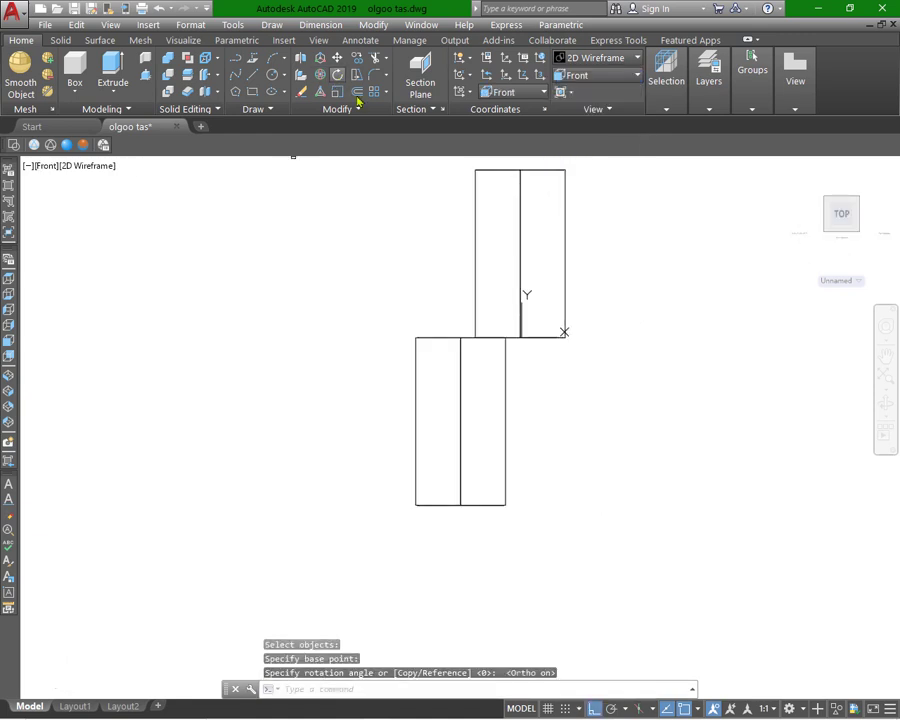
- Rotate the upper cylinder 90 degrees clockwise about its lower right corner so it lies horizontally
{"action": "key", "text": "Return"}
{"action": "left_click", "coordinate": [475, 225]}
{"action": "key", "text": "Return"}
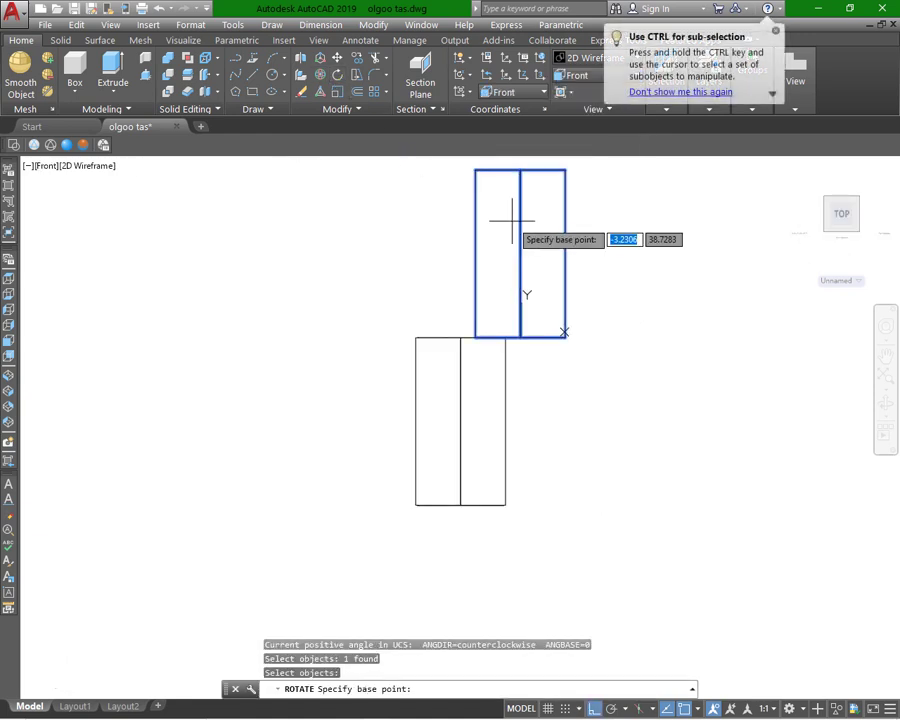
{"action": "left_click", "coordinate": [565, 337]}
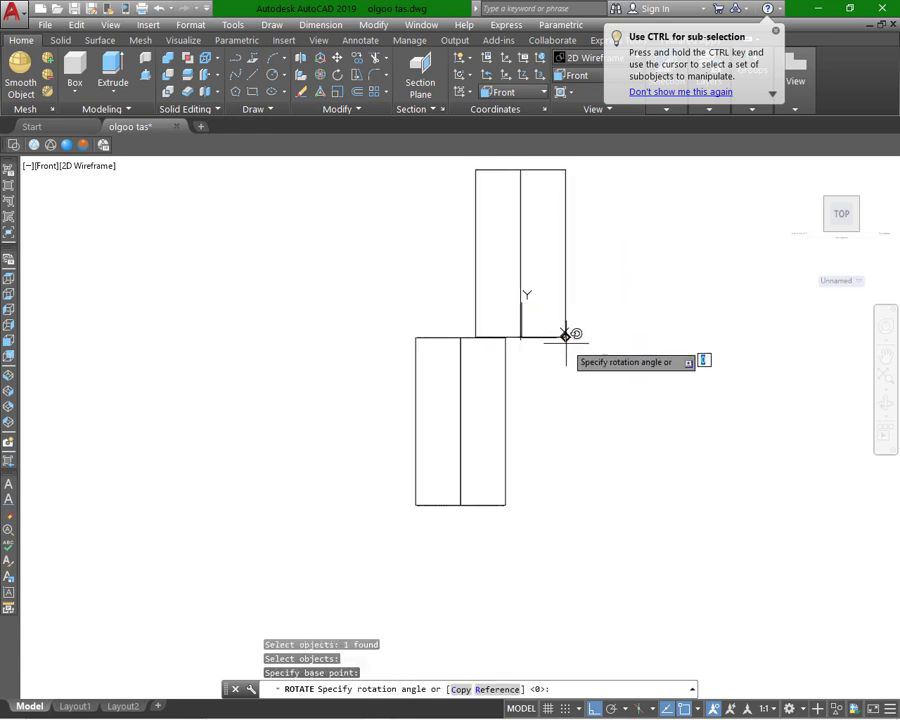
{"action": "left_click", "coordinate": [565, 436]}
{"action": "scroll", "coordinate": [545, 353], "scroll_direction": "up", "scroll_amount": 2}
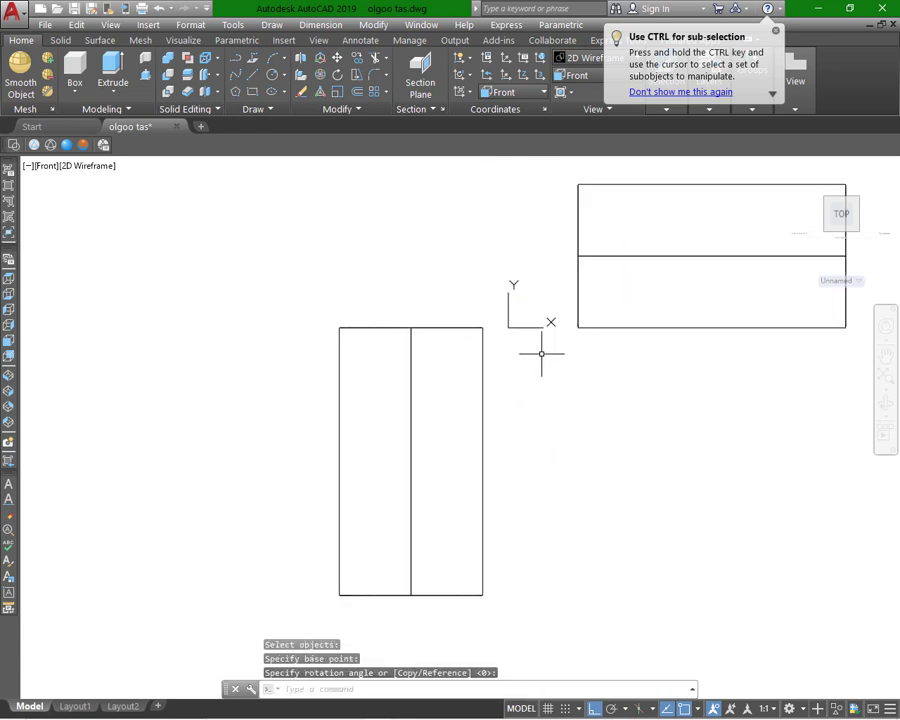
{"action": "scroll", "coordinate": [540, 352], "scroll_direction": "down", "scroll_amount": 2}
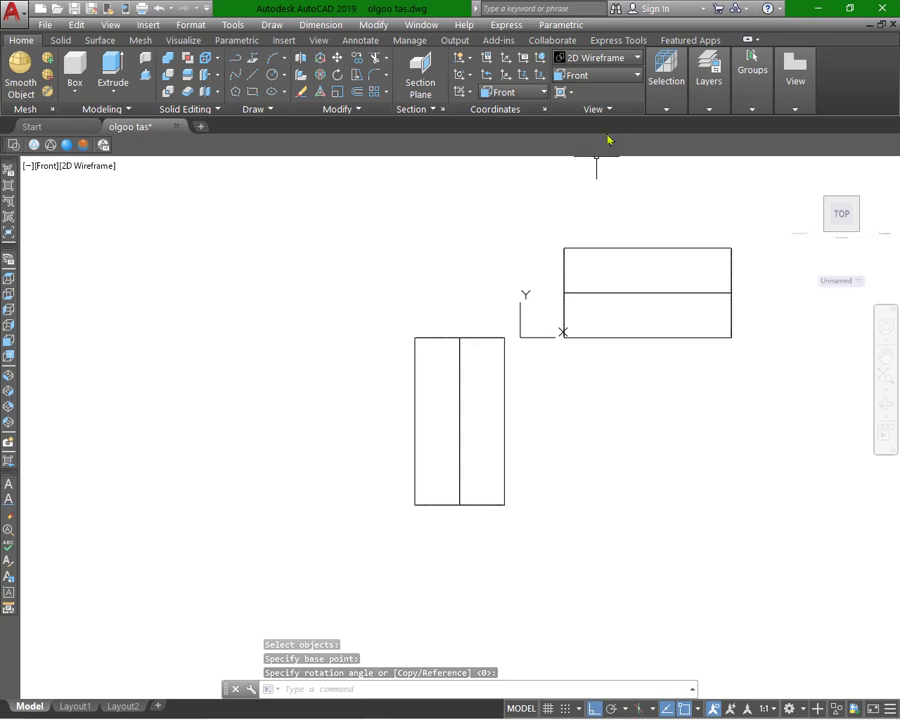
- Set the SE Isometric view and draw a 28-long line straight up from the upright cylinder's bottom centre
{"action": "left_click", "coordinate": [633, 76]}
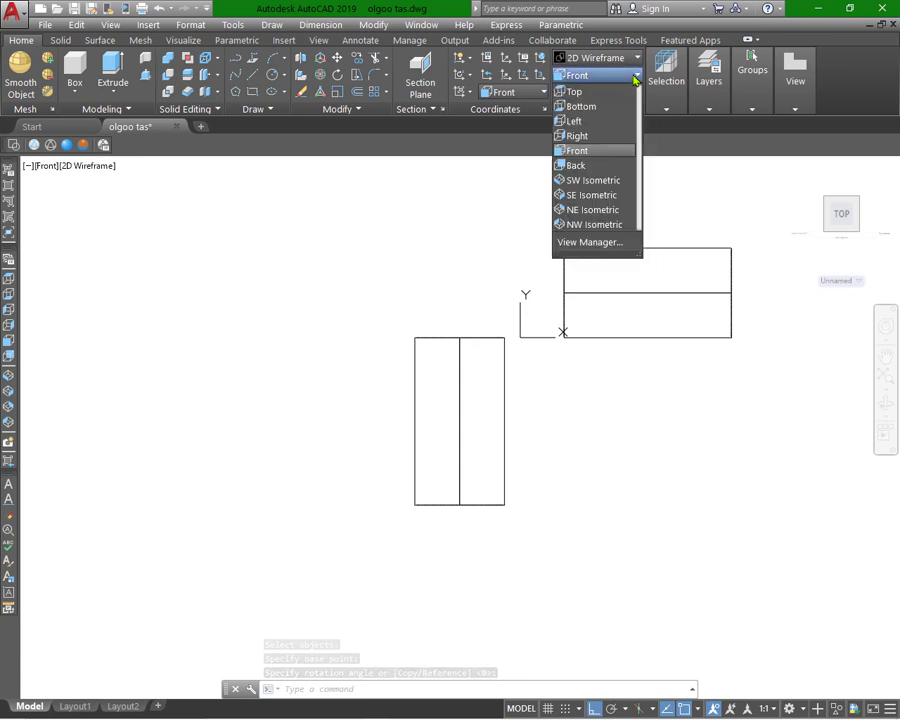
{"action": "left_click", "coordinate": [607, 196]}
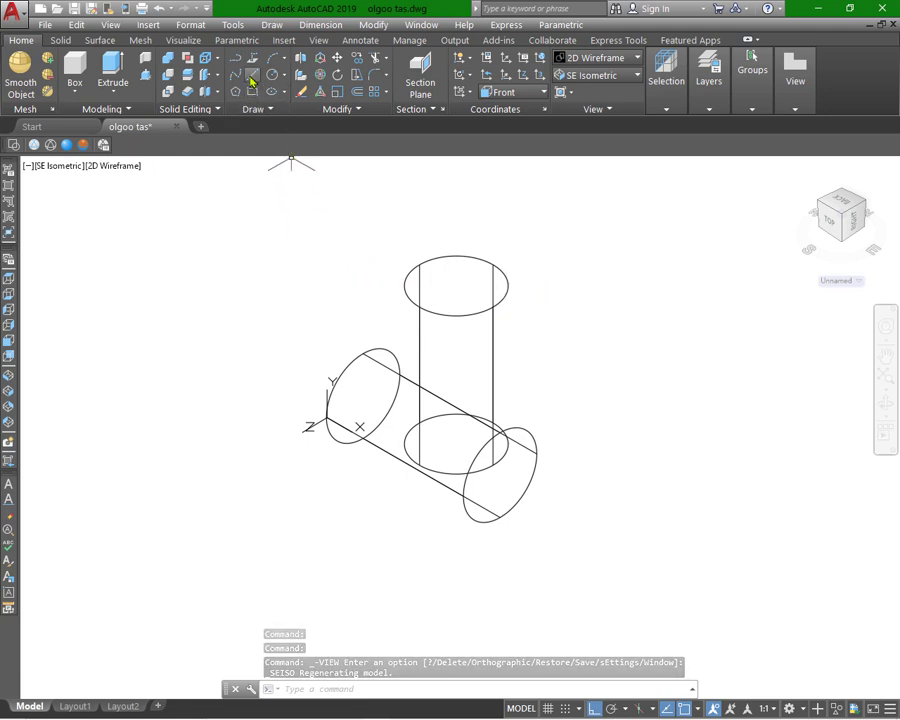
{"action": "type", "text": "l"}
{"action": "key", "text": "Return"}
{"action": "left_click", "coordinate": [457, 442]}
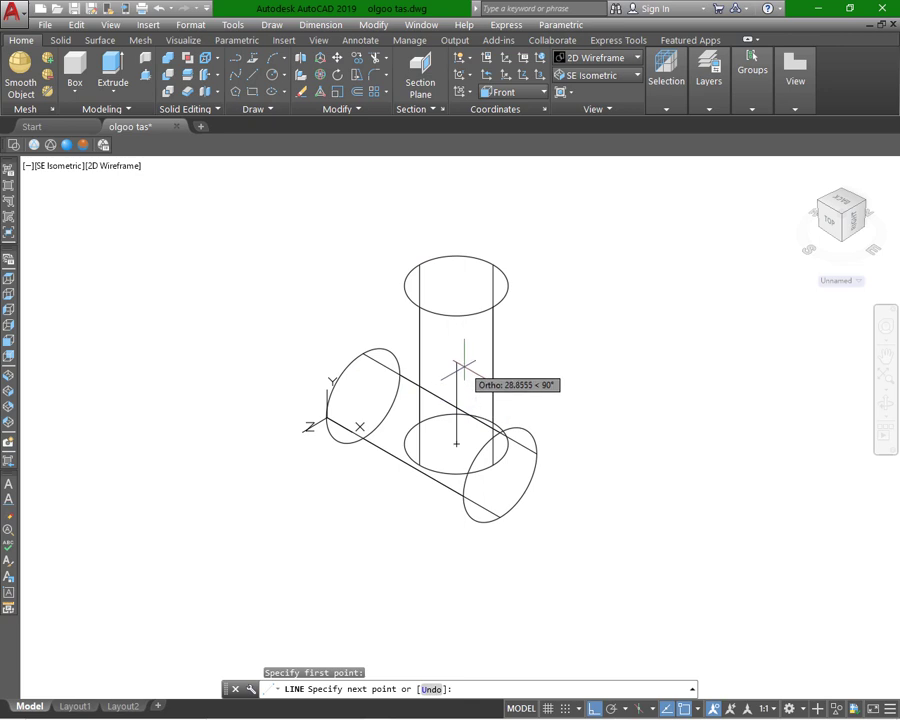
{"action": "type", "text": "28"}
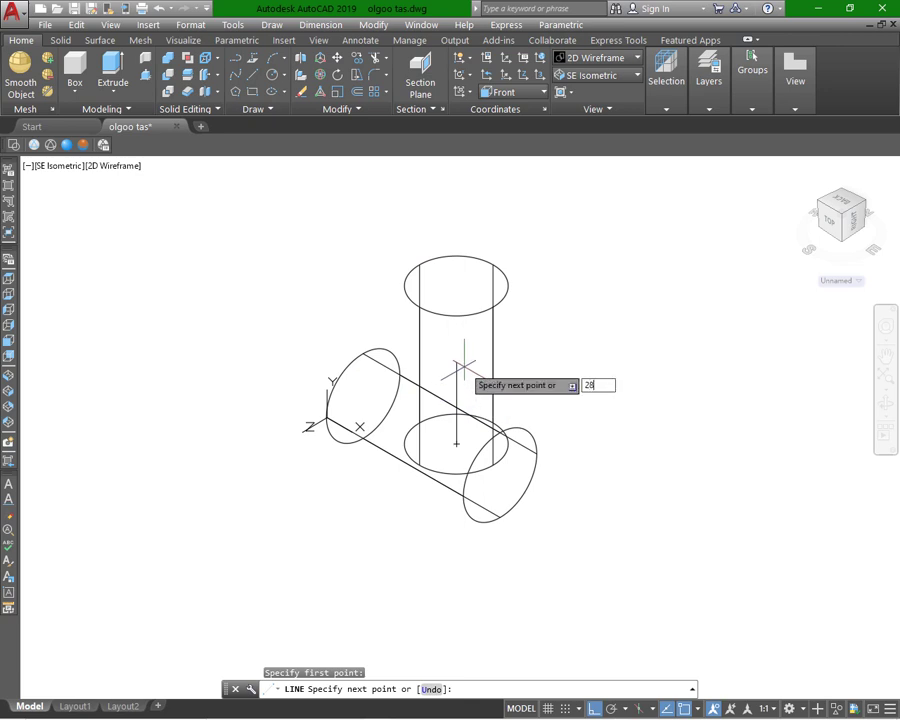
{"action": "key", "text": "Return"}
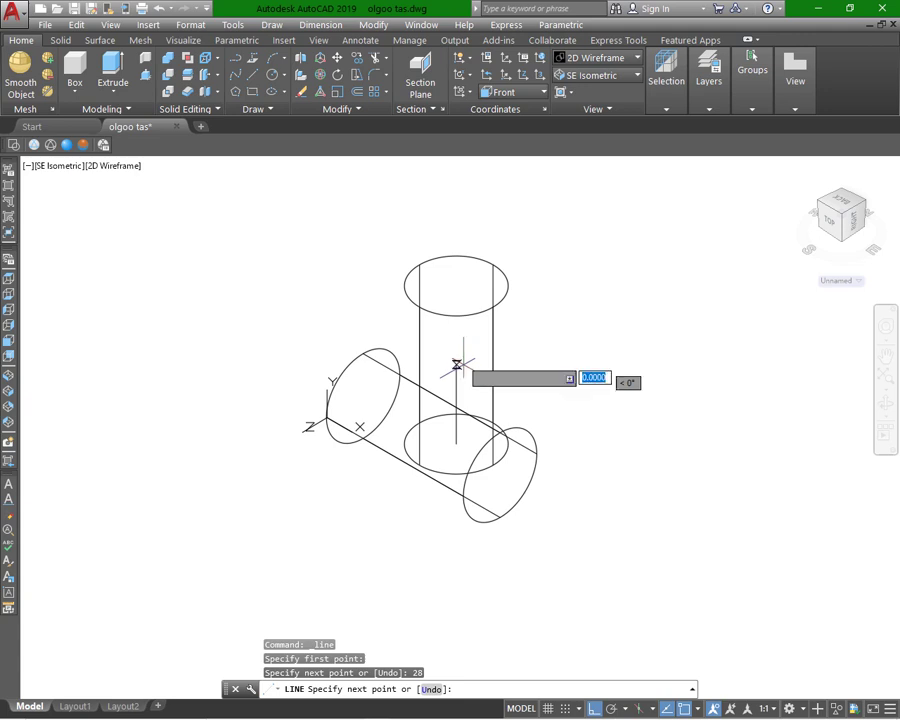
{"action": "right_click", "coordinate": [546, 344]}
{"action": "left_click", "coordinate": [577, 354]}
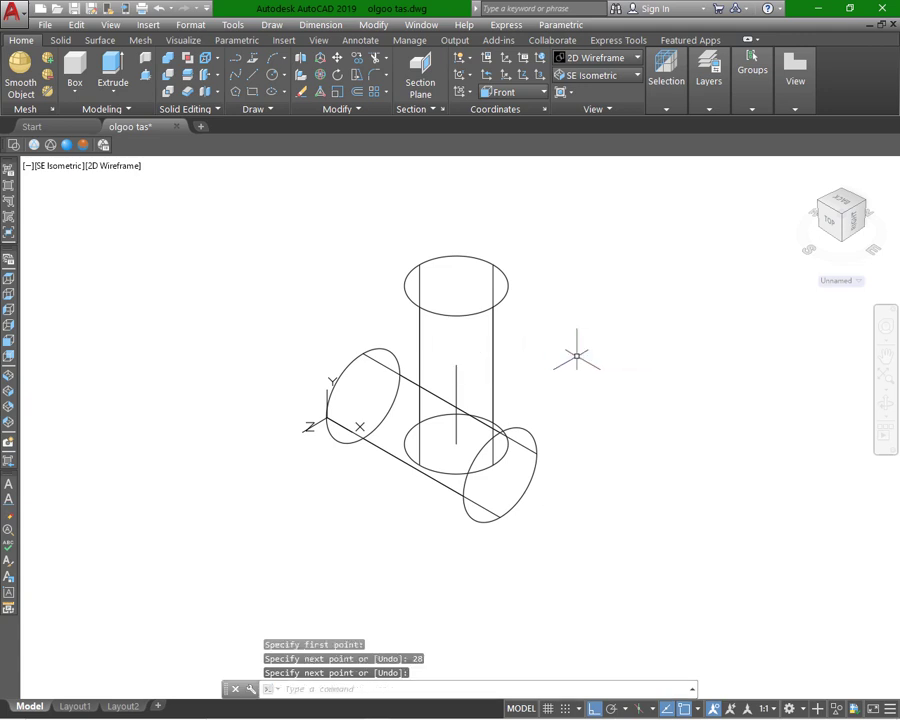
- Draw a 28-long line along the horizontal cylinder's axis, starting at the centre of its left end face
{"action": "key", "text": "Return"}
{"action": "left_click", "coordinate": [363, 395]}
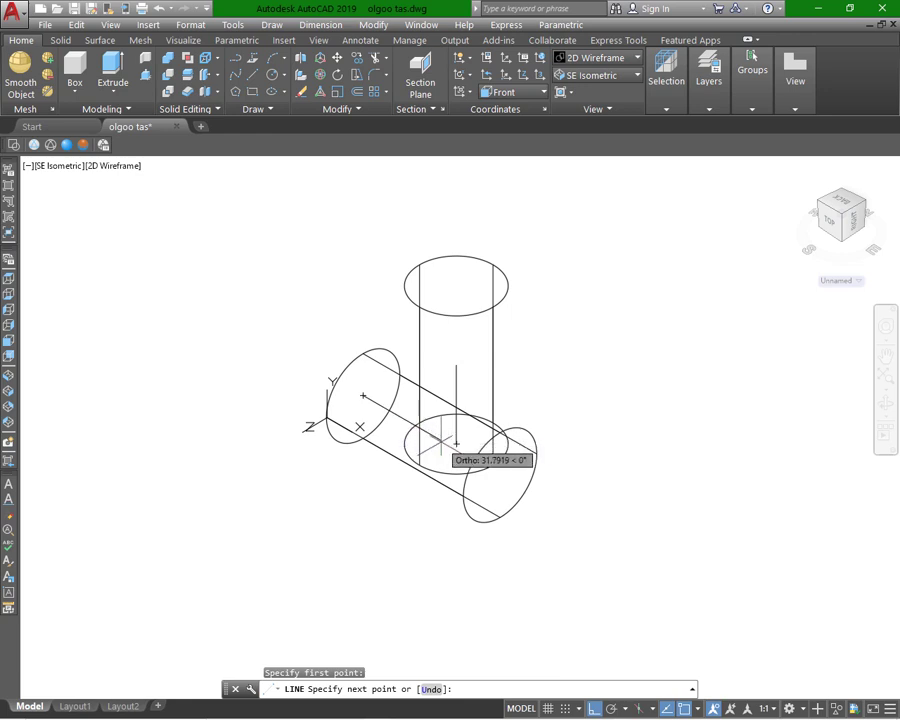
{"action": "type", "text": "2"}
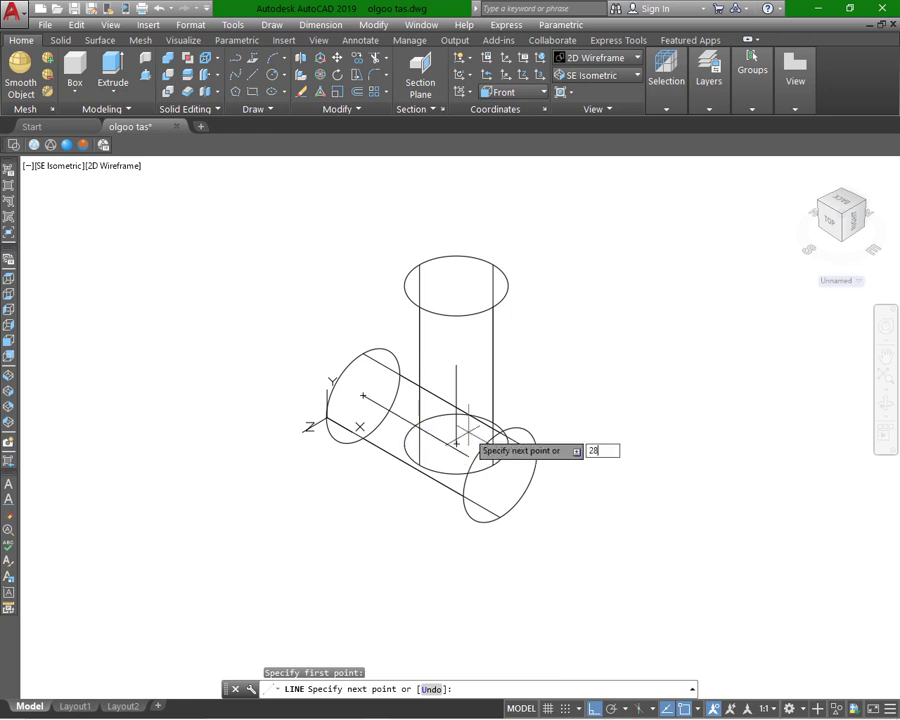
{"action": "type", "text": "8"}
{"action": "key", "text": "Return"}
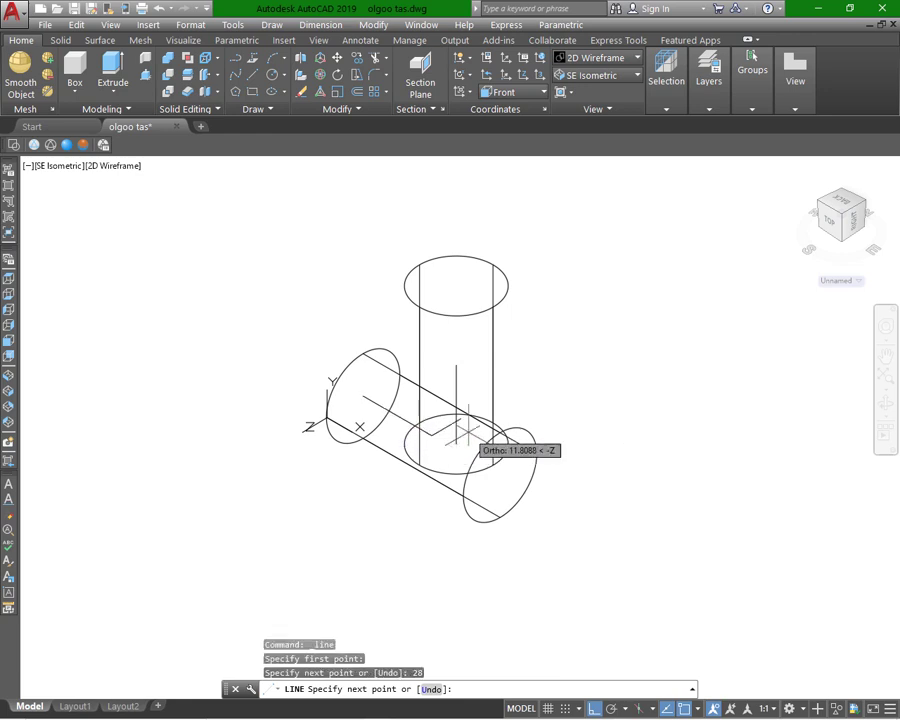
{"action": "right_click", "coordinate": [686, 260]}
{"action": "left_click", "coordinate": [707, 268]}
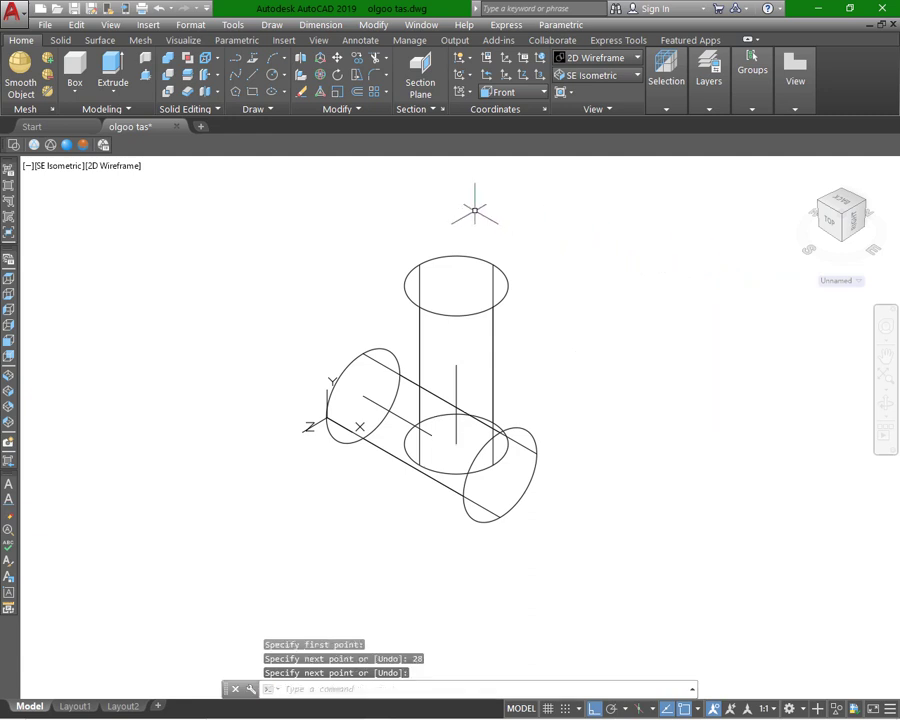
- Move the horizontal cylinder and its axis line from the line's inner endpoint to the upper endpoint of the upright cylinder's axis line
{"action": "type", "text": "m"}
{"action": "key", "text": "Return"}
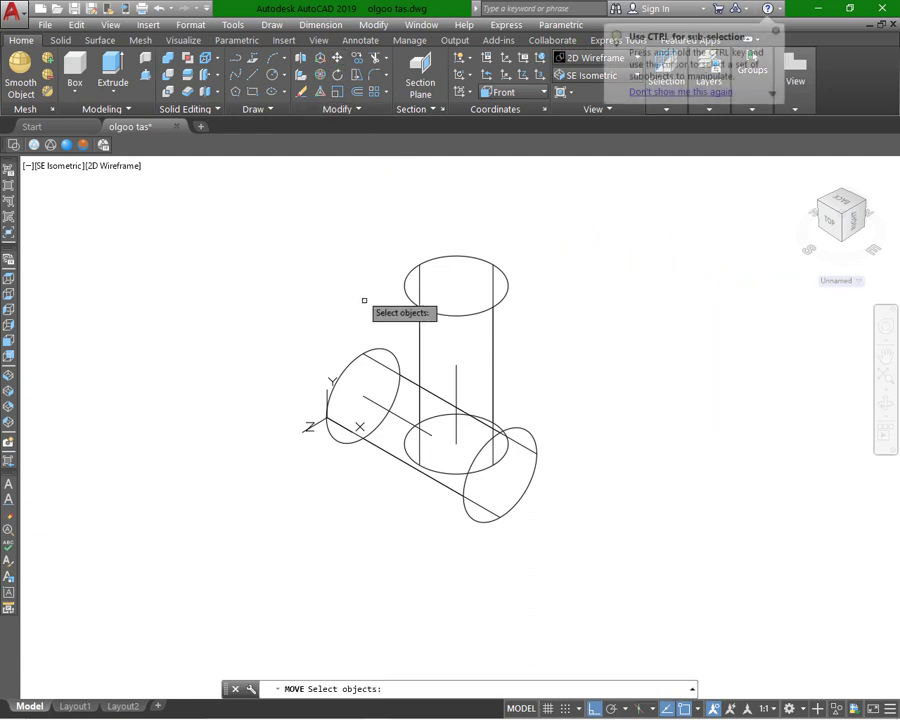
{"action": "left_click", "coordinate": [381, 353]}
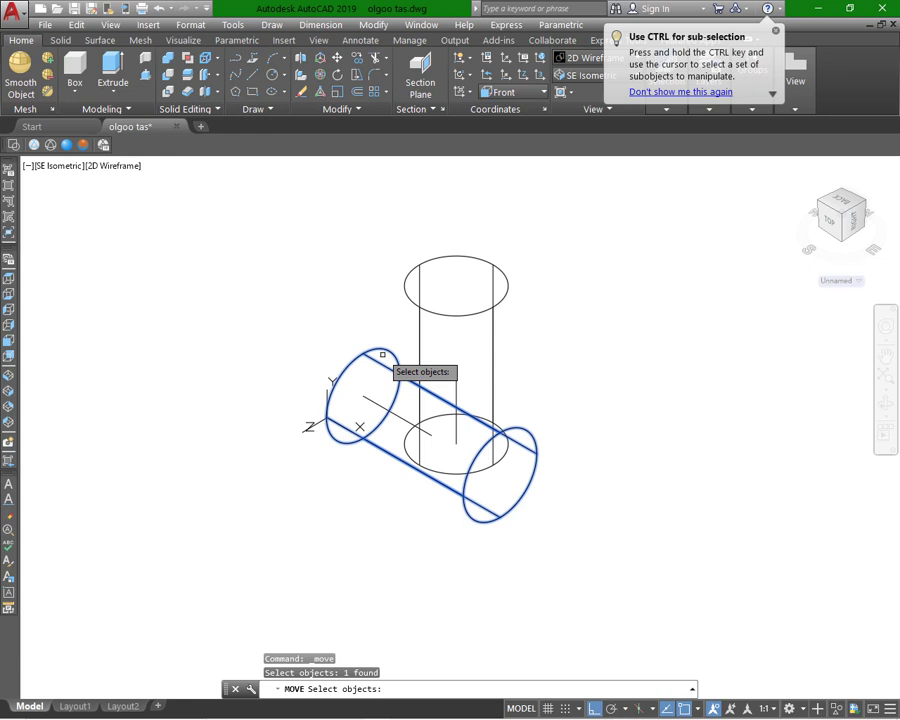
{"action": "left_click", "coordinate": [397, 413]}
{"action": "key", "text": "Return"}
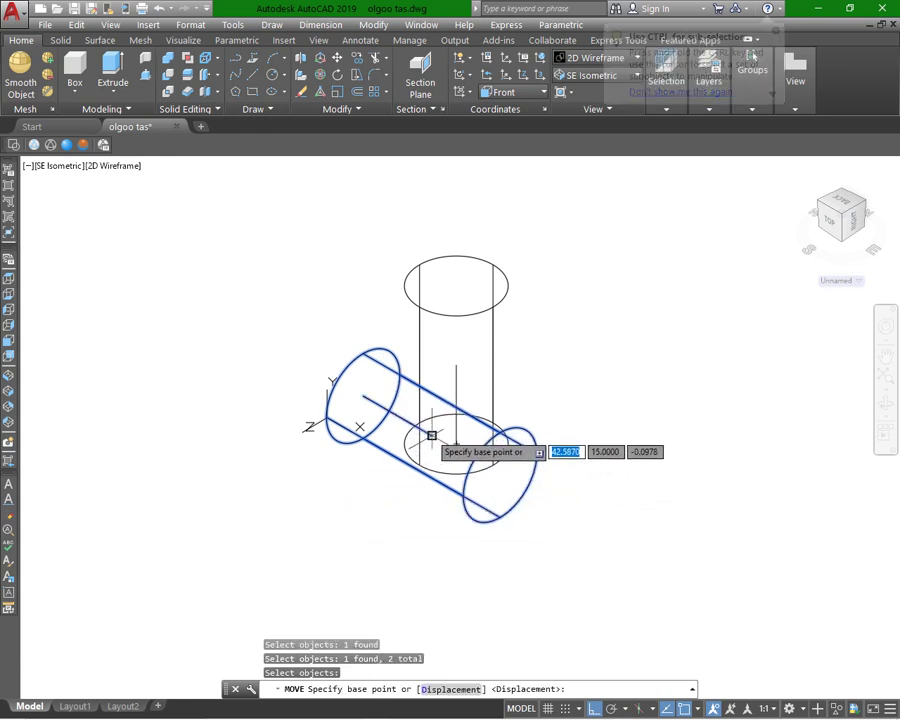
{"action": "left_click", "coordinate": [431, 435]}
{"action": "left_click", "coordinate": [456, 364]}
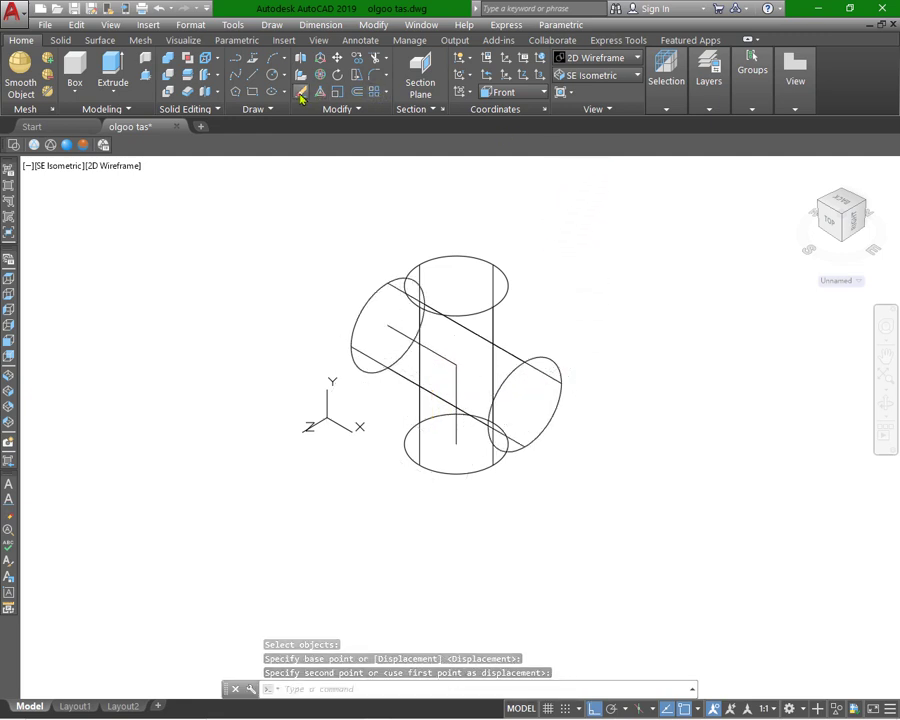
- Erase the two 28-long axis lines inside the crossing cylinders
{"action": "left_click", "coordinate": [359, 92]}
{"action": "left_click", "coordinate": [440, 352]}
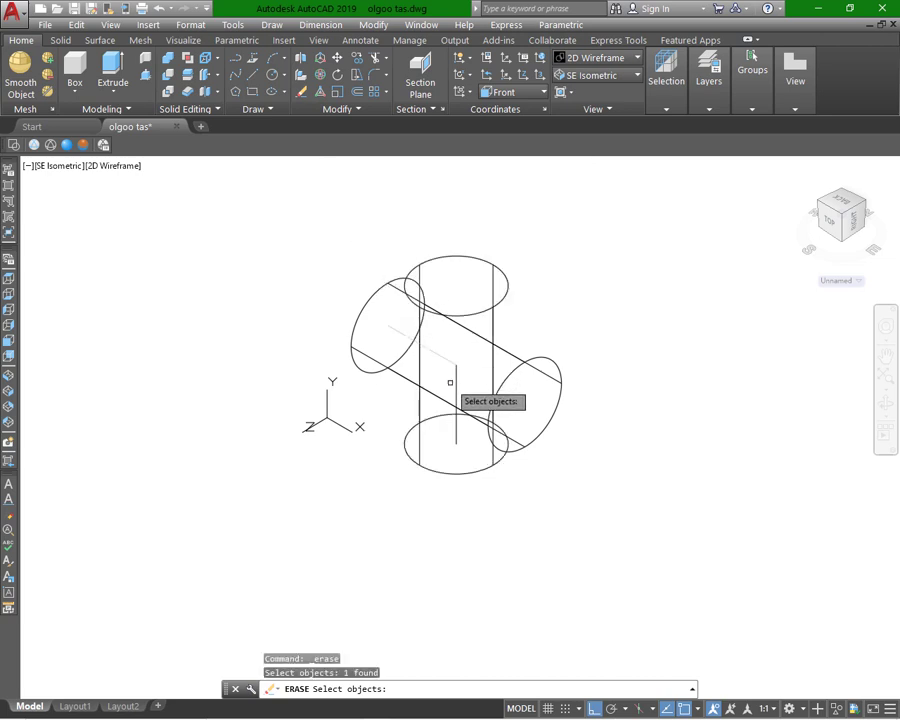
{"action": "left_click", "coordinate": [458, 381]}
{"action": "key", "text": "Return"}
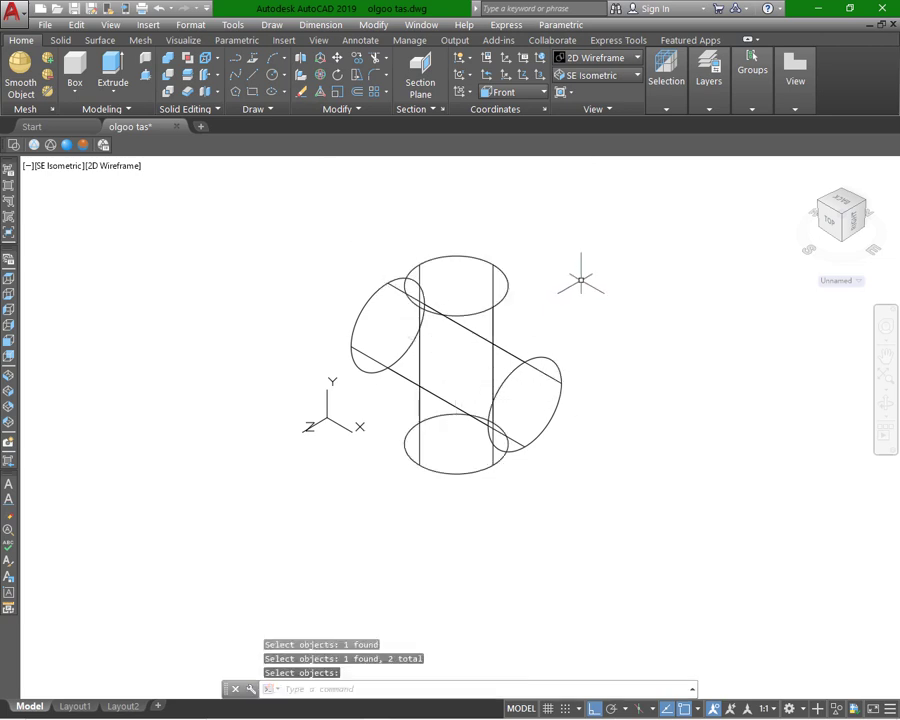
- Set the SE Isometric view and display the model in the Shades of Gray visual style
{"action": "left_click", "coordinate": [636, 78]}
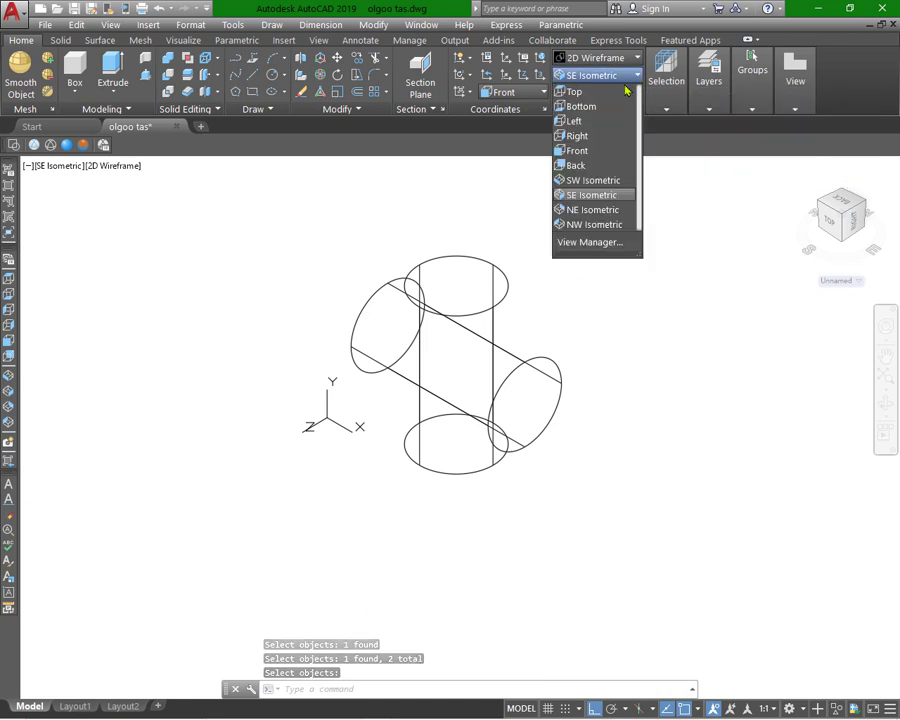
{"action": "left_click", "coordinate": [572, 195]}
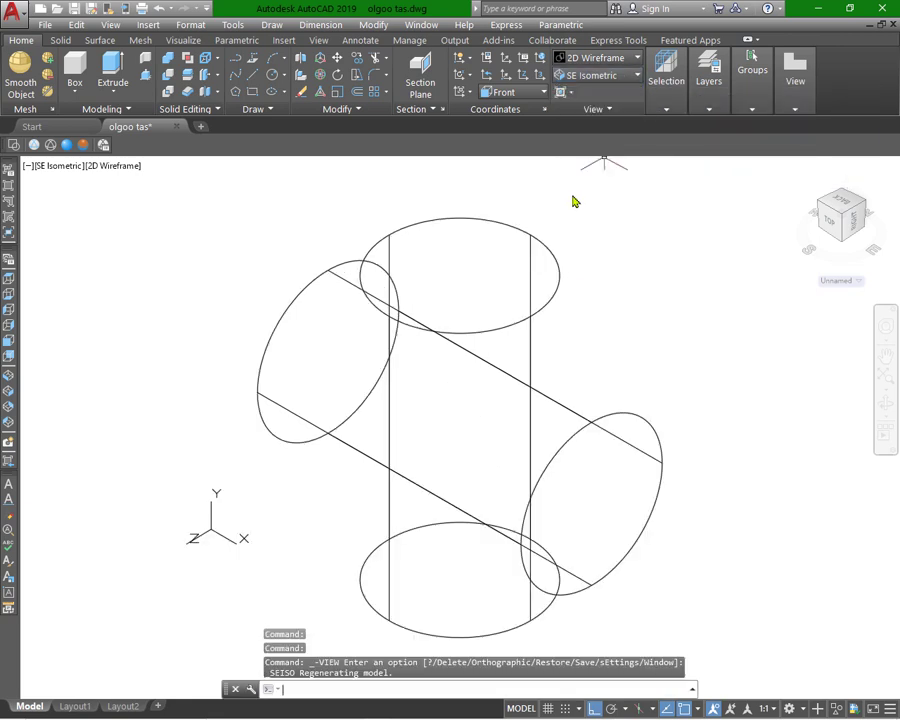
{"action": "scroll", "coordinate": [568, 199], "scroll_direction": "down", "scroll_amount": 2}
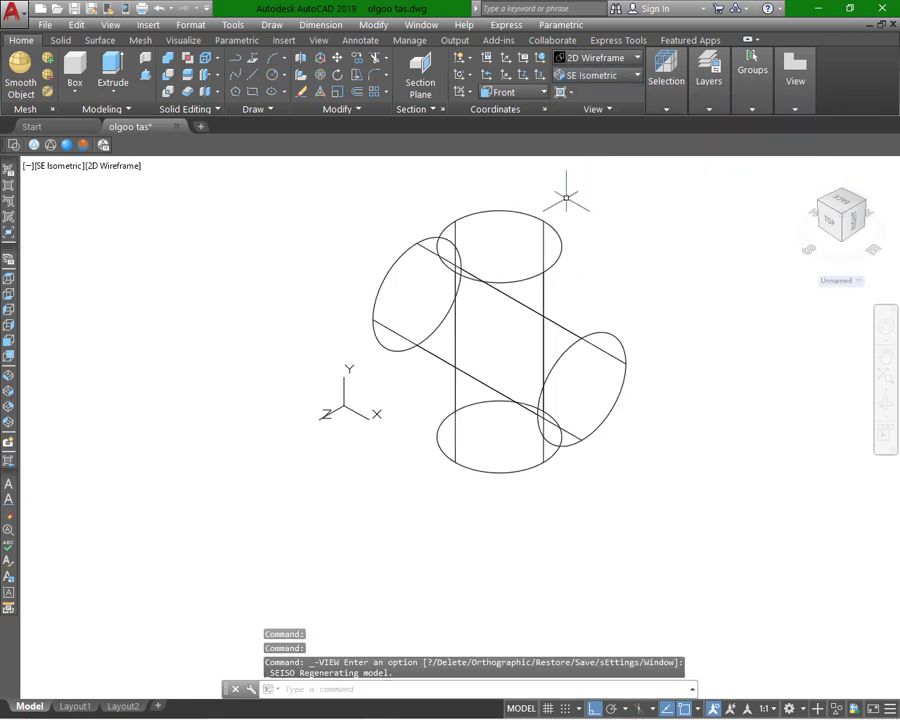
{"action": "left_click", "coordinate": [634, 58]}
{"action": "left_click", "coordinate": [700, 137]}
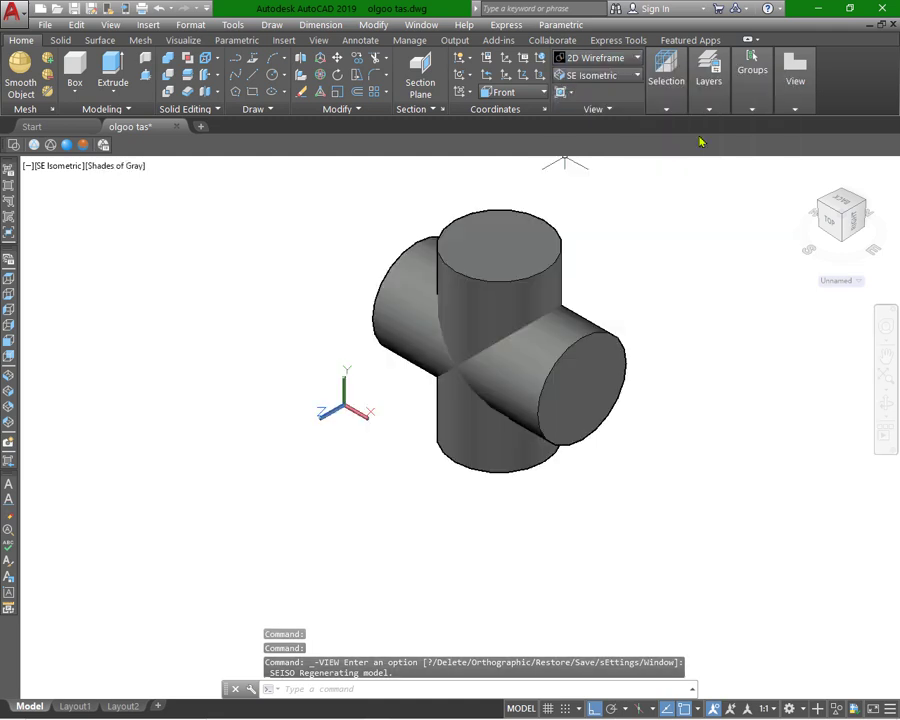
{"action": "scroll", "coordinate": [583, 305], "scroll_direction": "down", "scroll_amount": 2}
{"action": "scroll", "coordinate": [585, 255], "scroll_direction": "up", "scroll_amount": 3}
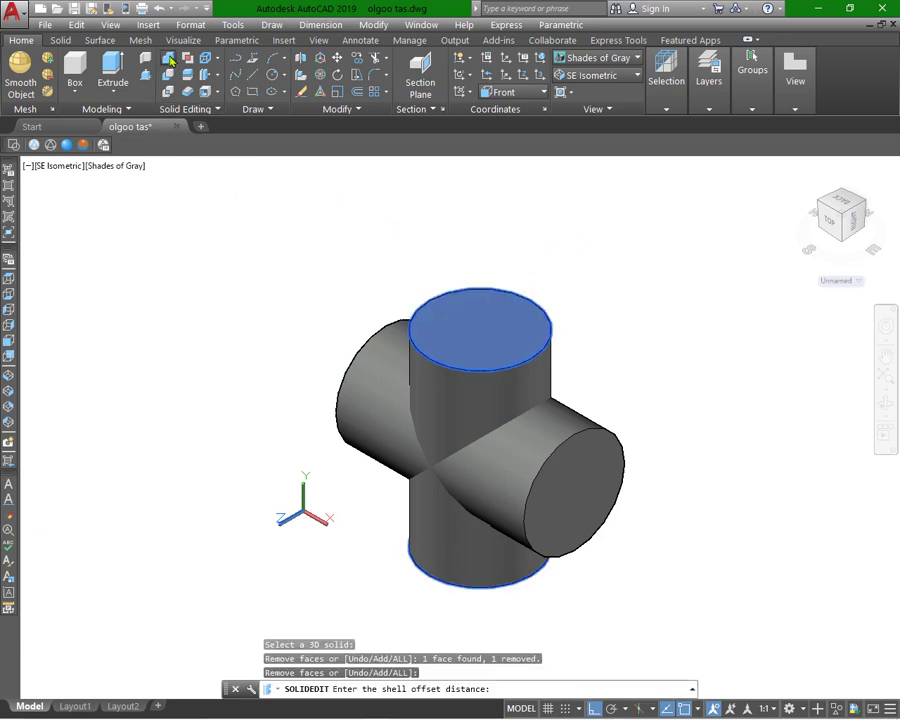
- Union the upright and horizontal cylinders into one solid
{"action": "left_click", "coordinate": [170, 60]}
{"action": "left_click", "coordinate": [452, 390]}
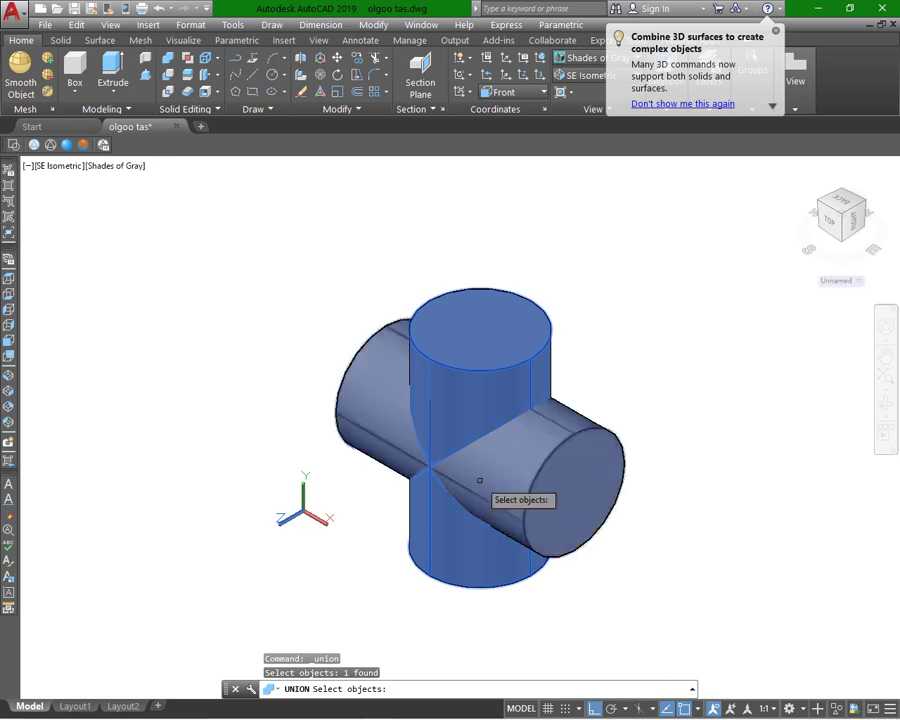
{"action": "left_click", "coordinate": [532, 420]}
{"action": "key", "text": "Return"}
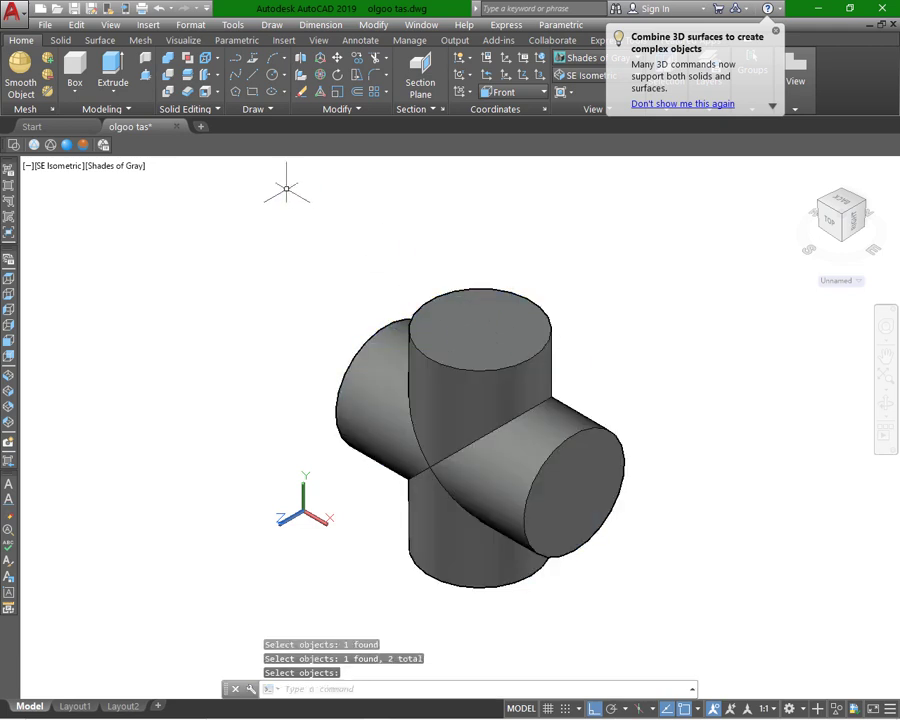
- Start a Shell on the united solid and remove the upper end face and the horizontal cylinder's near right end face
{"action": "left_click", "coordinate": [207, 91]}
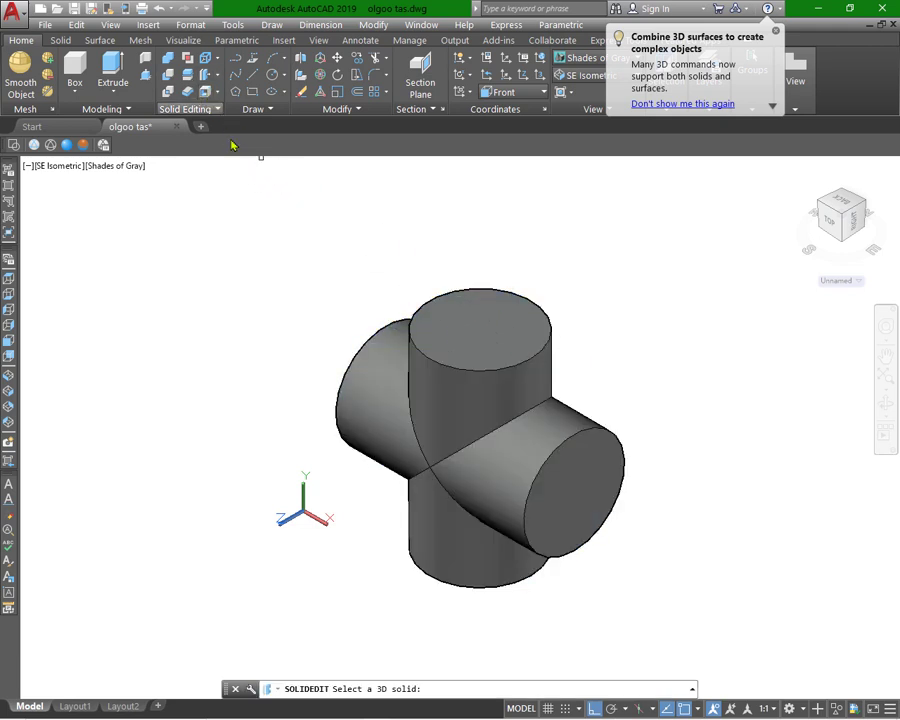
{"action": "left_click", "coordinate": [428, 422]}
{"action": "right_click", "coordinate": [598, 335]}
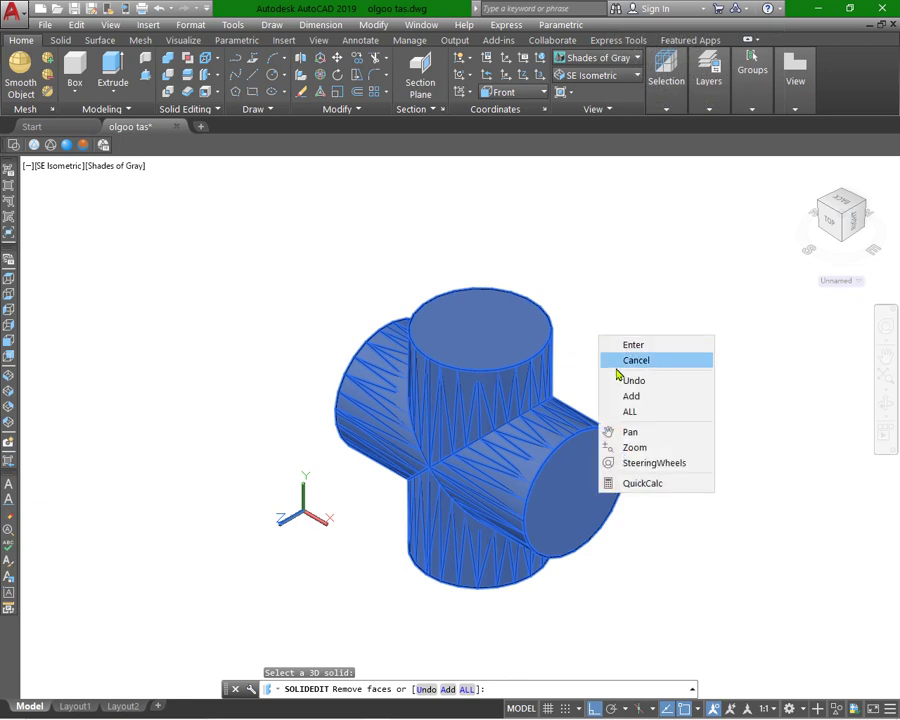
{"action": "left_click", "coordinate": [629, 397]}
{"action": "right_click", "coordinate": [634, 358]}
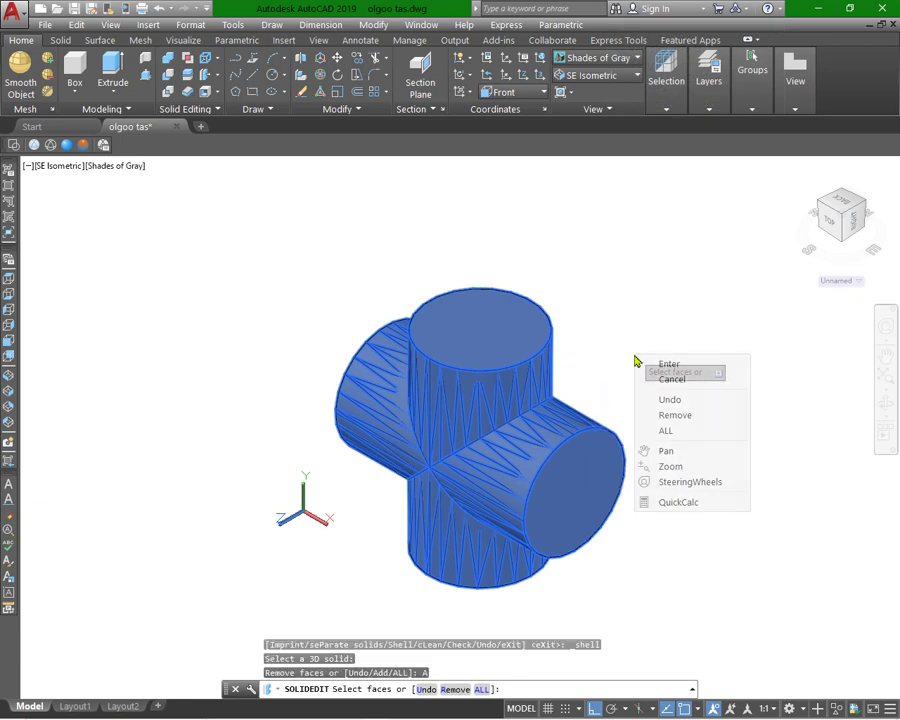
{"action": "left_click", "coordinate": [665, 416]}
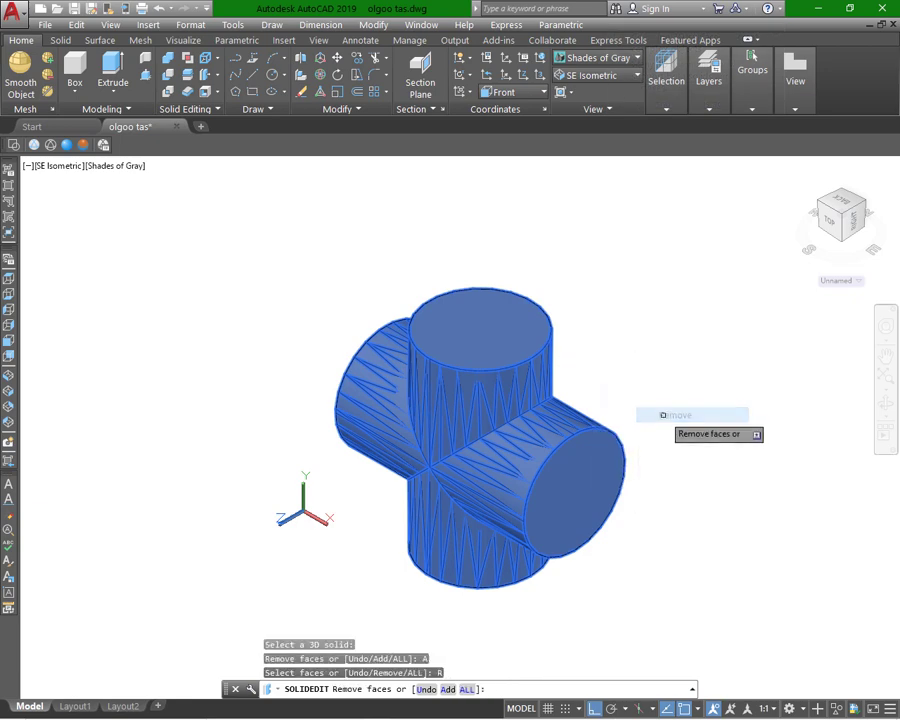
{"action": "left_click", "coordinate": [588, 472]}
{"action": "left_click", "coordinate": [458, 331]}
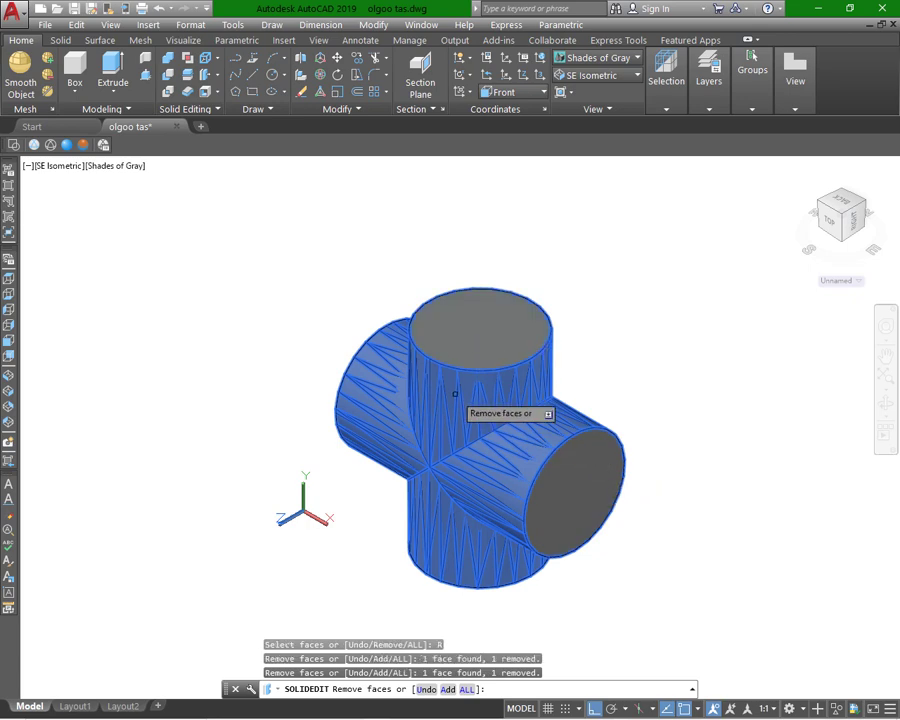
- Orbit to the opposite ends, remove the lower and left end faces, and apply the shell offset to hollow the solid
{"action": "left_click", "coordinate": [884, 404]}
{"action": "left_click_drag", "start_coordinate": [815, 426], "coordinate": [767, 438]}
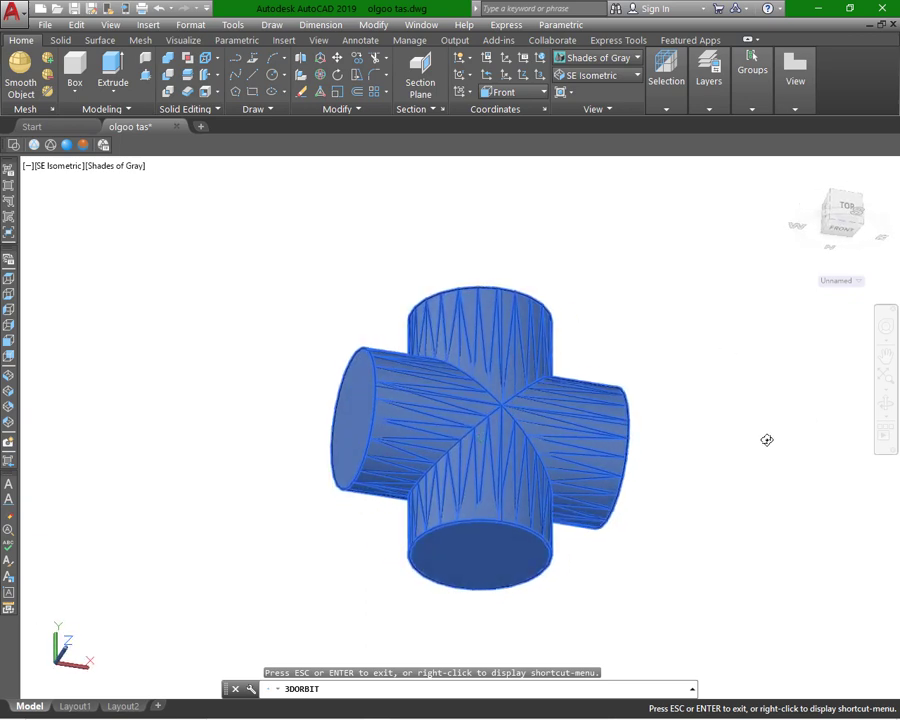
{"action": "right_click", "coordinate": [767, 438]}
{"action": "left_click", "coordinate": [745, 448]}
{"action": "left_click", "coordinate": [491, 557]}
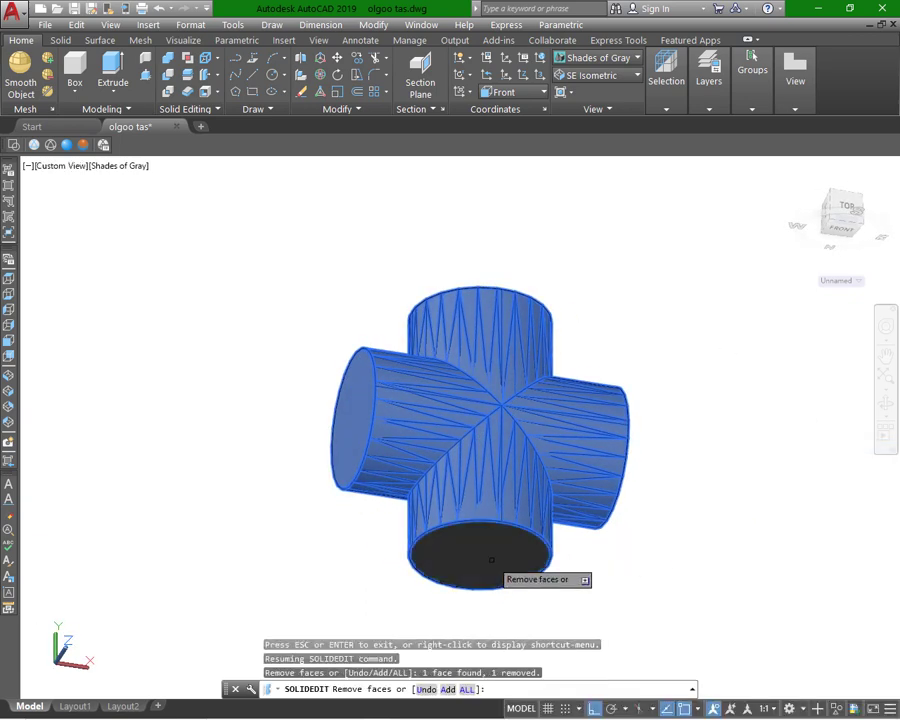
{"action": "left_click", "coordinate": [353, 425]}
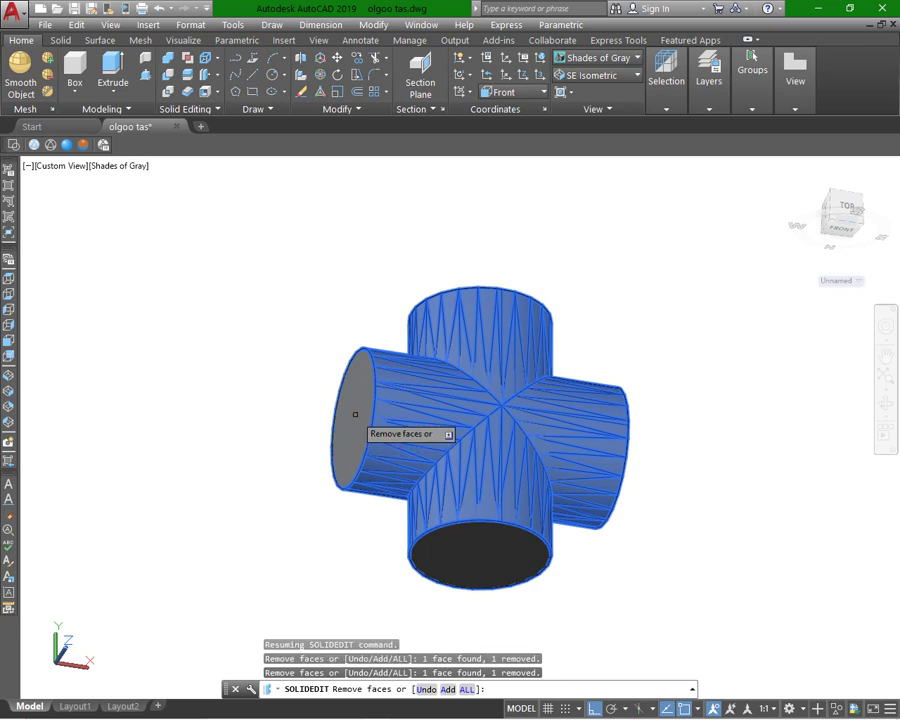
{"action": "key", "text": "Return"}
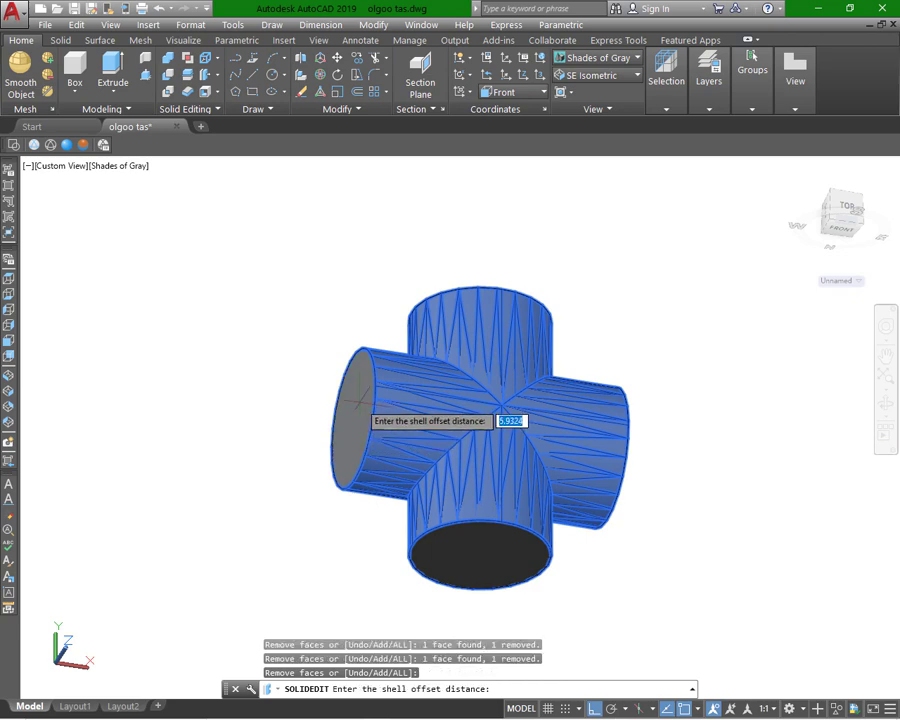
{"action": "key", "text": "Return"}
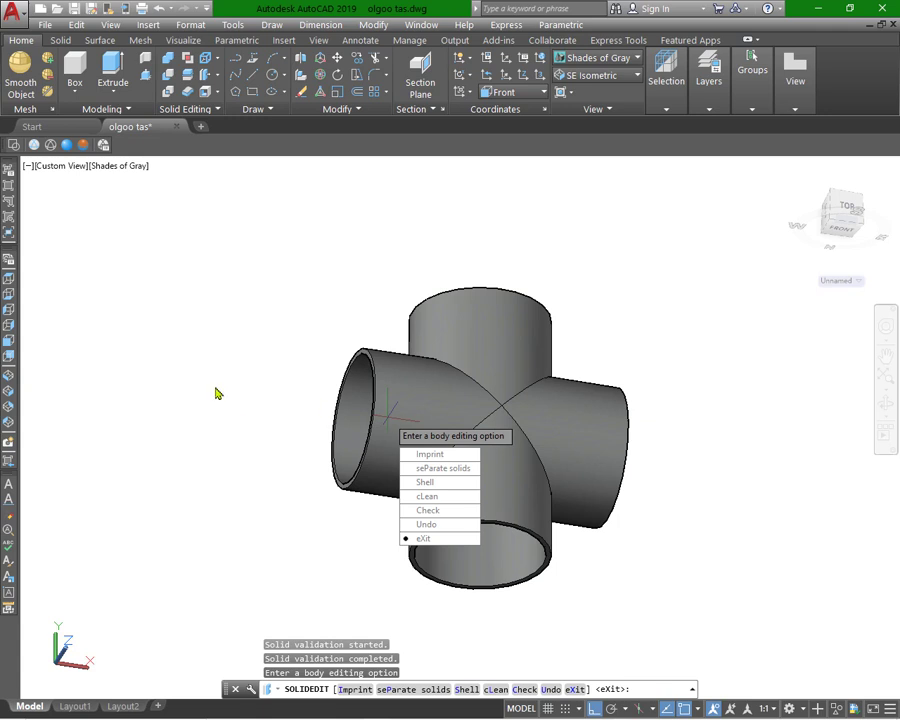
- Restore the SE Isometric view and align the UCS to the ring-shaped end face of the horizontal pipe's right end
{"action": "left_click", "coordinate": [638, 78]}
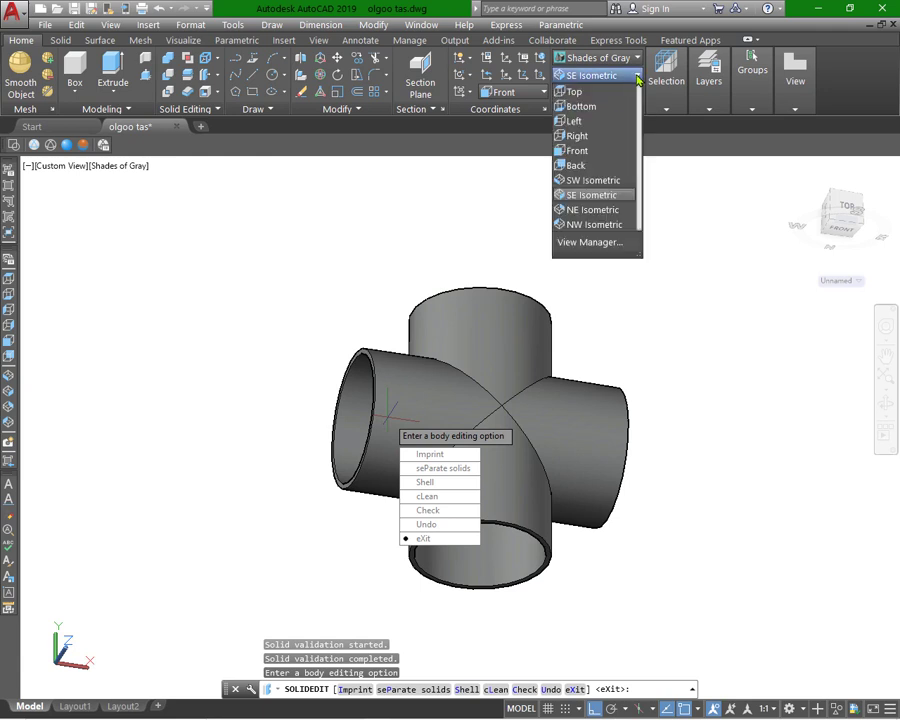
{"action": "left_click", "coordinate": [585, 196]}
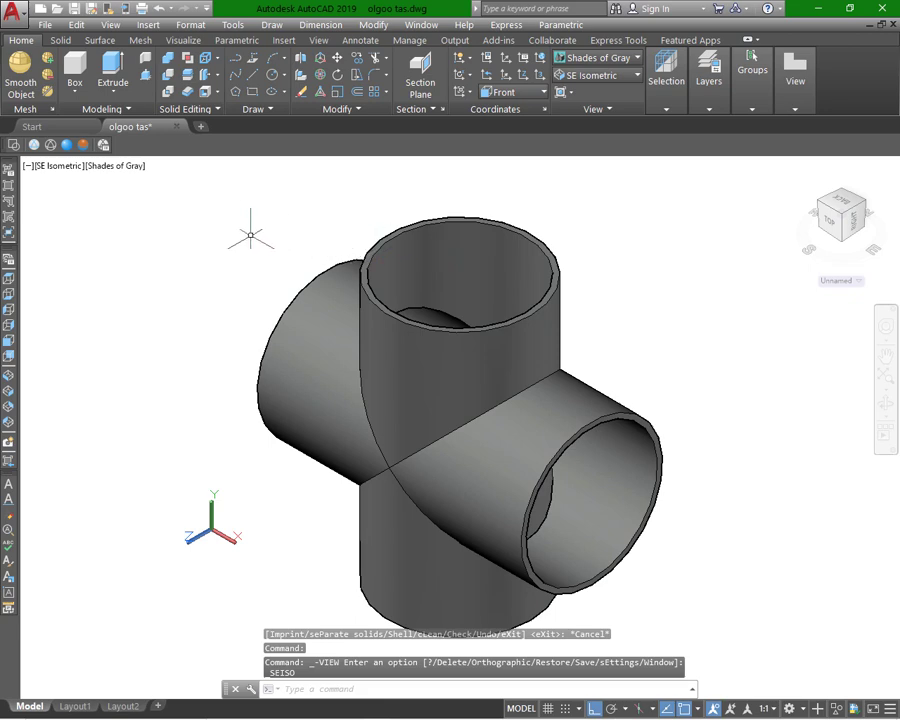
{"action": "left_click", "coordinate": [470, 93]}
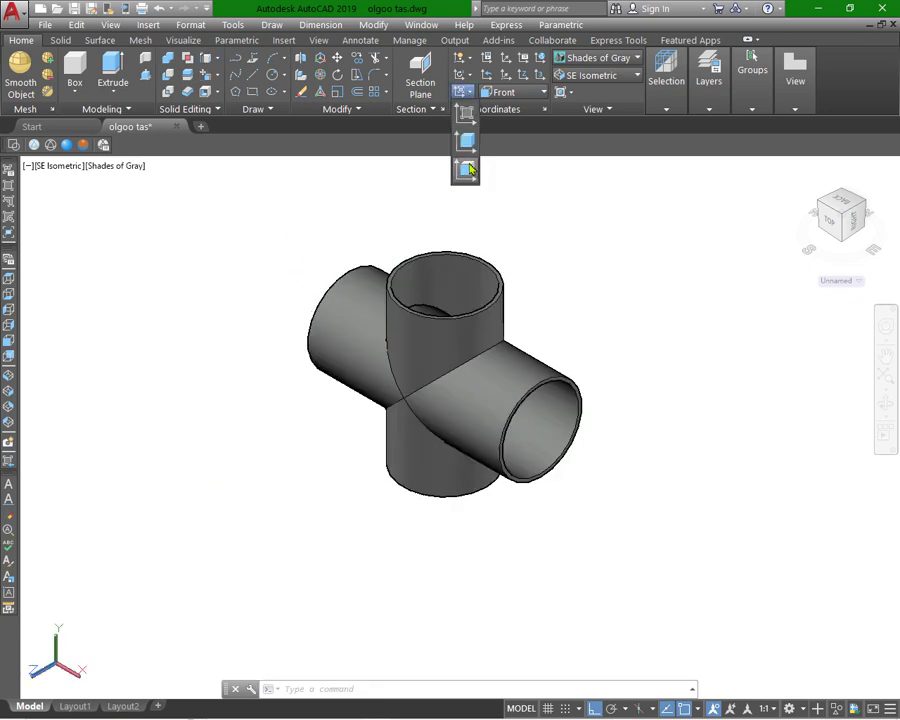
{"action": "left_click", "coordinate": [468, 169]}
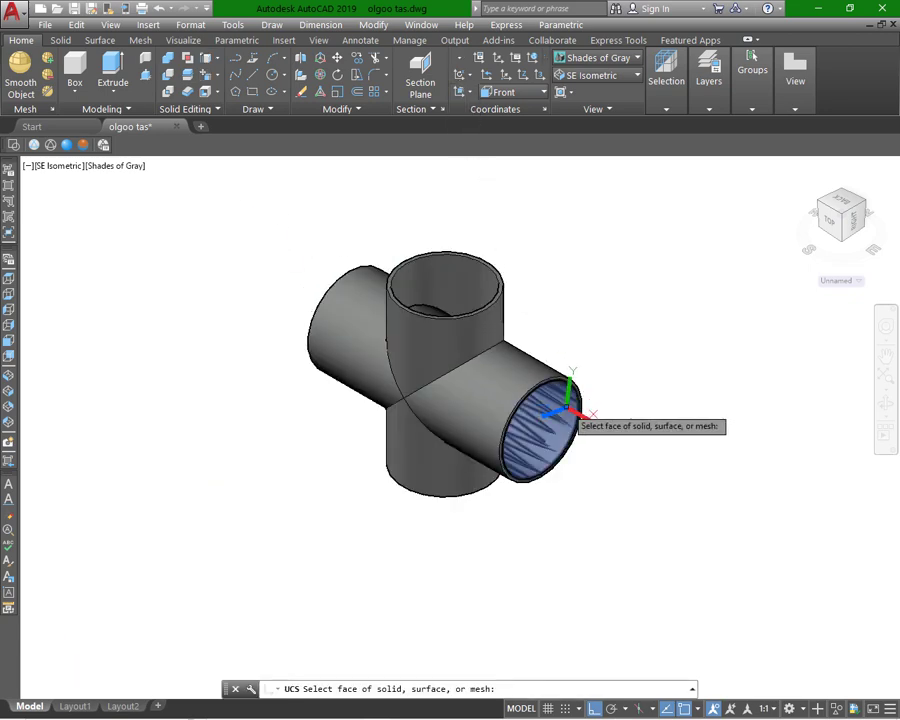
{"action": "scroll", "coordinate": [573, 410], "scroll_direction": "up", "scroll_amount": 6}
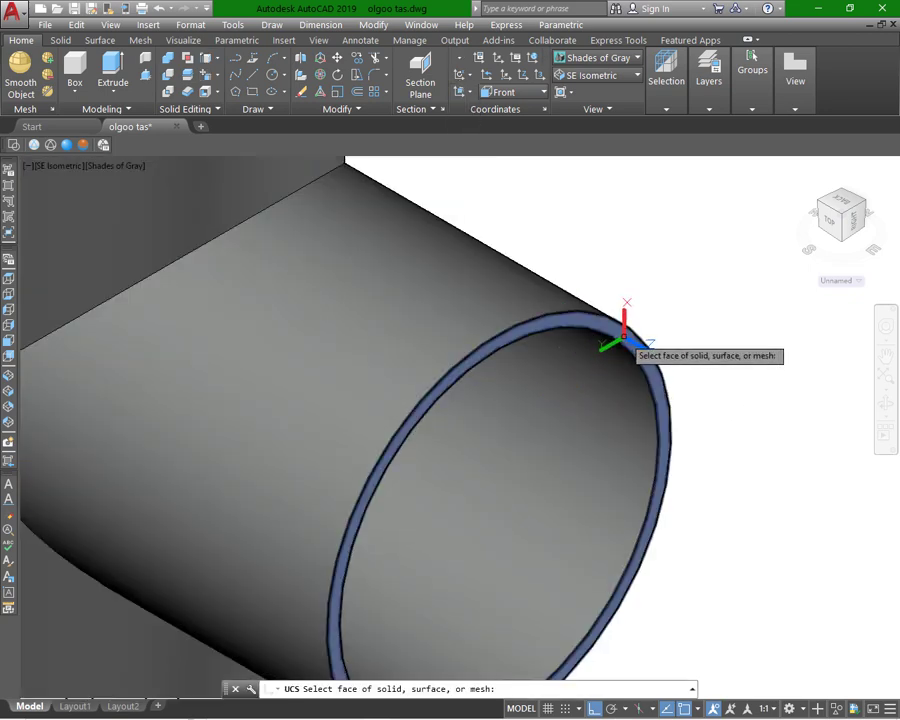
{"action": "left_click", "coordinate": [624, 336]}
{"action": "right_click", "coordinate": [674, 326]}
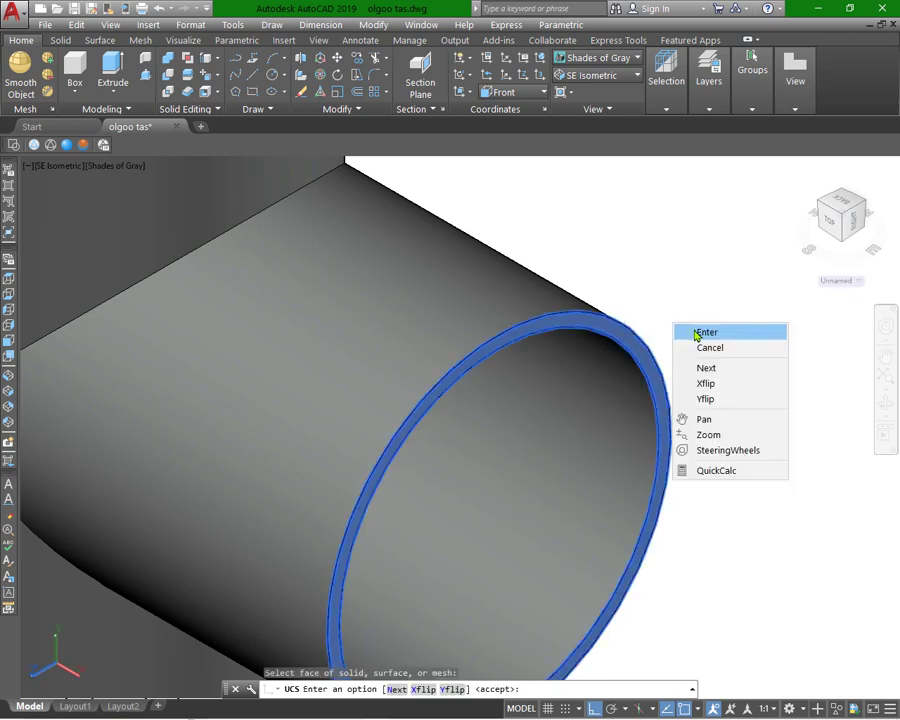
{"action": "left_click", "coordinate": [700, 333]}
{"action": "scroll", "coordinate": [677, 326], "scroll_direction": "down", "scroll_amount": 2}
{"action": "scroll", "coordinate": [678, 340], "scroll_direction": "down", "scroll_amount": 3}
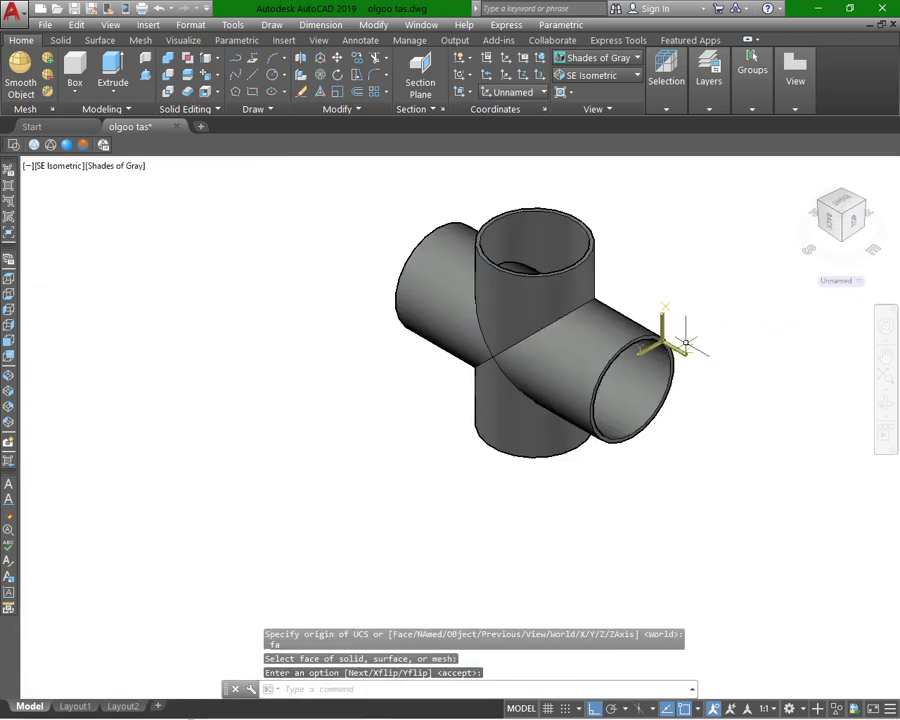
- Draw a circle of radius 14 in the free space beside the horizontal pipe's right end
{"action": "scroll", "coordinate": [686, 296], "scroll_direction": "up", "scroll_amount": 2}
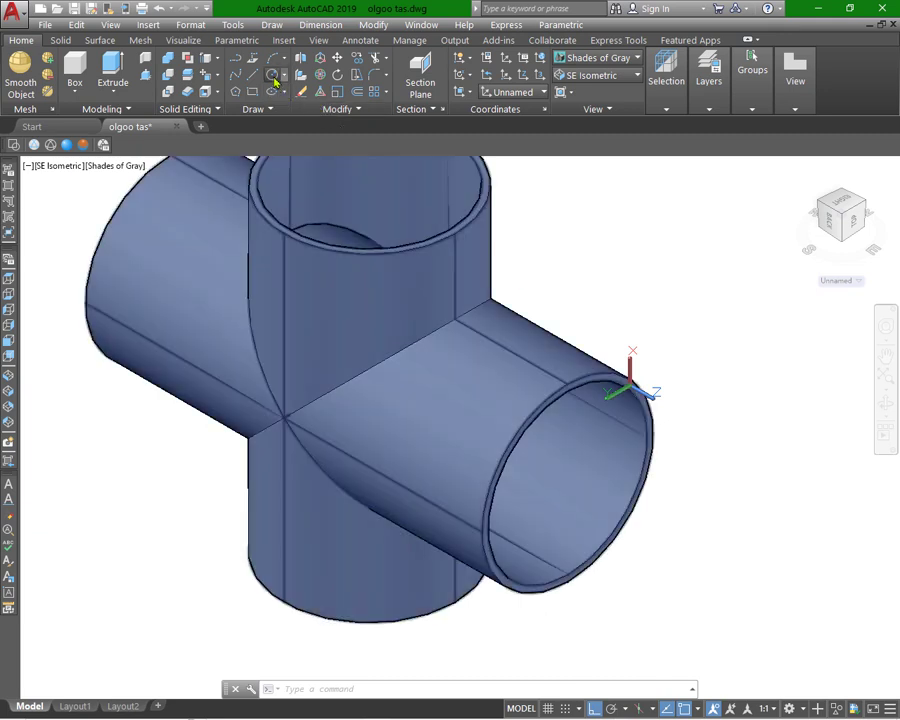
{"action": "left_click", "coordinate": [273, 78]}
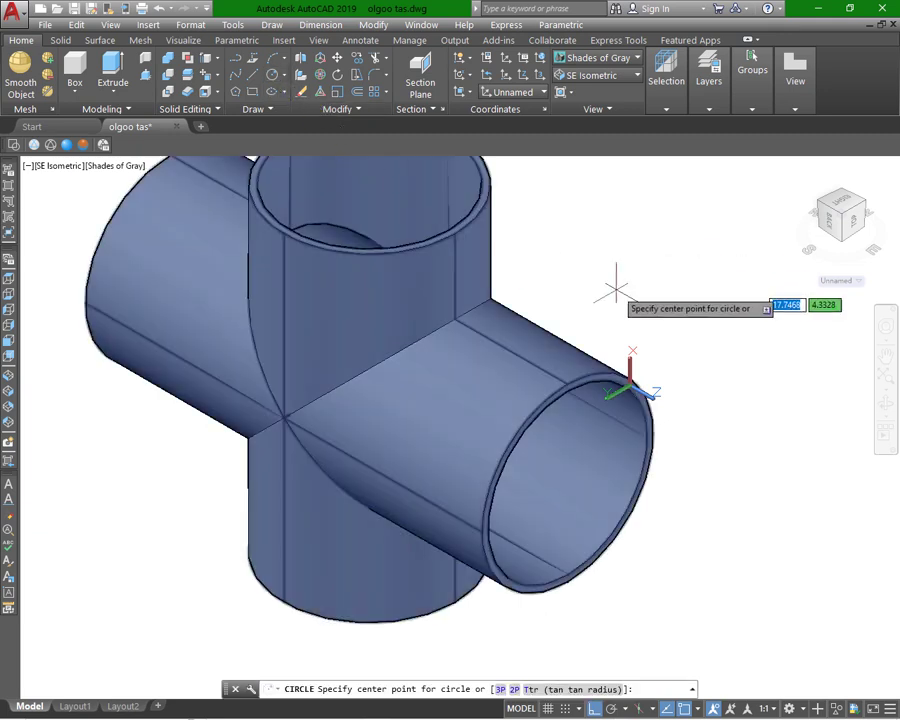
{"action": "left_click", "coordinate": [756, 447]}
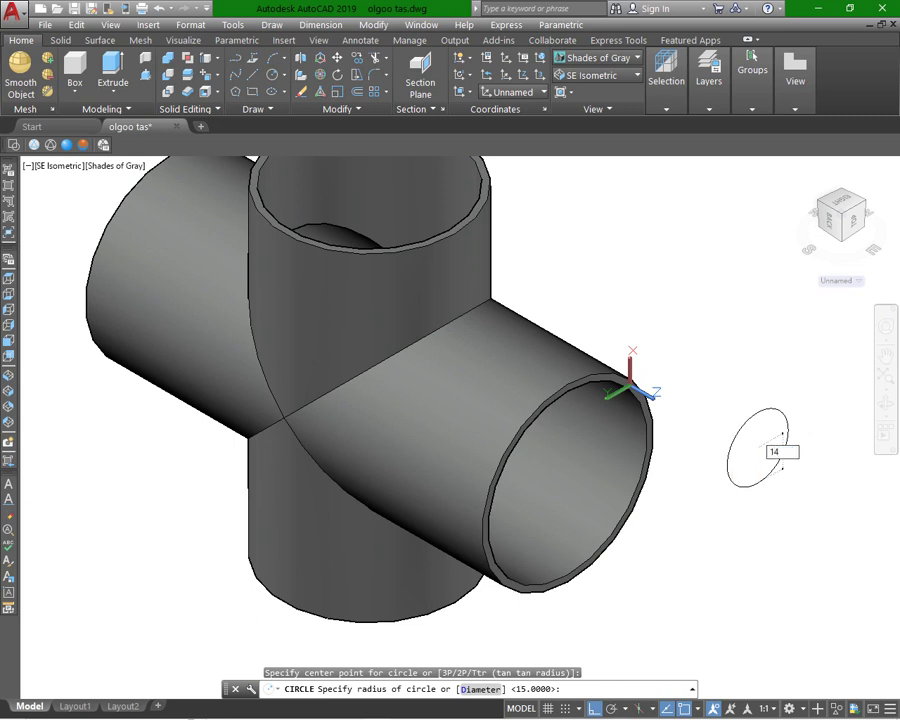
{"action": "type", "text": "14"}
{"action": "key", "text": "Return"}
- Draw a concentric circle of radius 20 around the radius 14 circle
{"action": "type", "text": "c"}
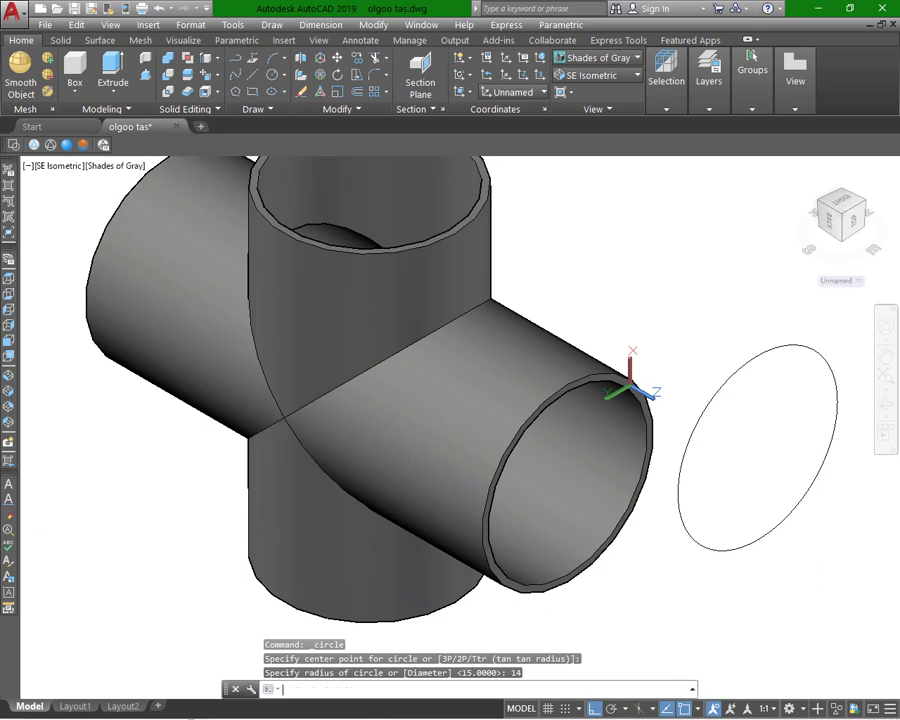
{"action": "key", "text": "Return"}
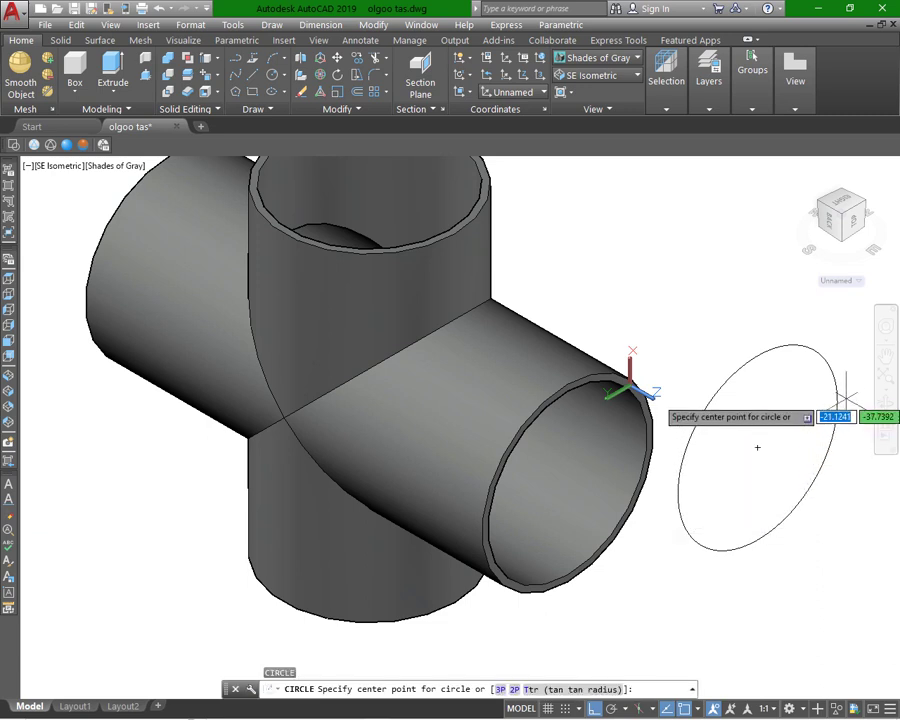
{"action": "left_click", "coordinate": [758, 446]}
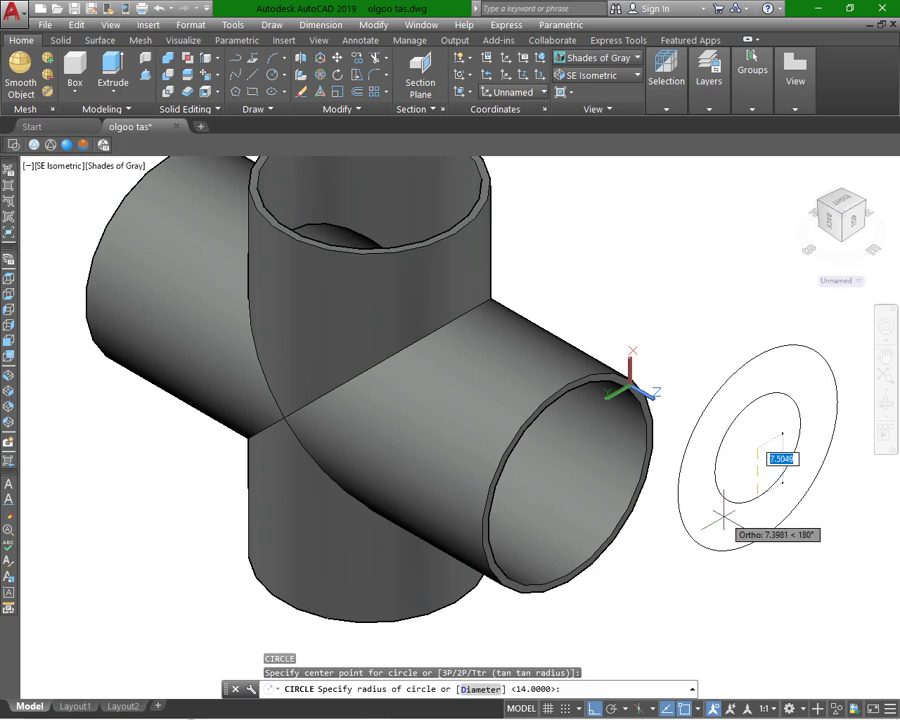
{"action": "key", "text": "Return"}
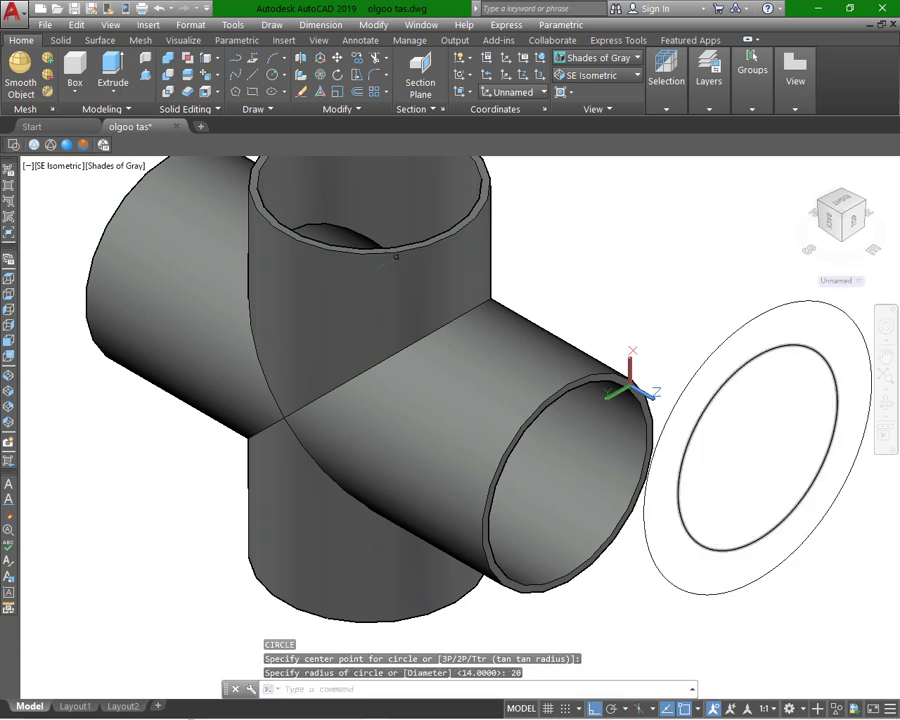
- Draw a line joining the quadrants of the radius 20 and radius 14 circles on the side nearest the pipe
{"action": "left_click", "coordinate": [255, 78]}
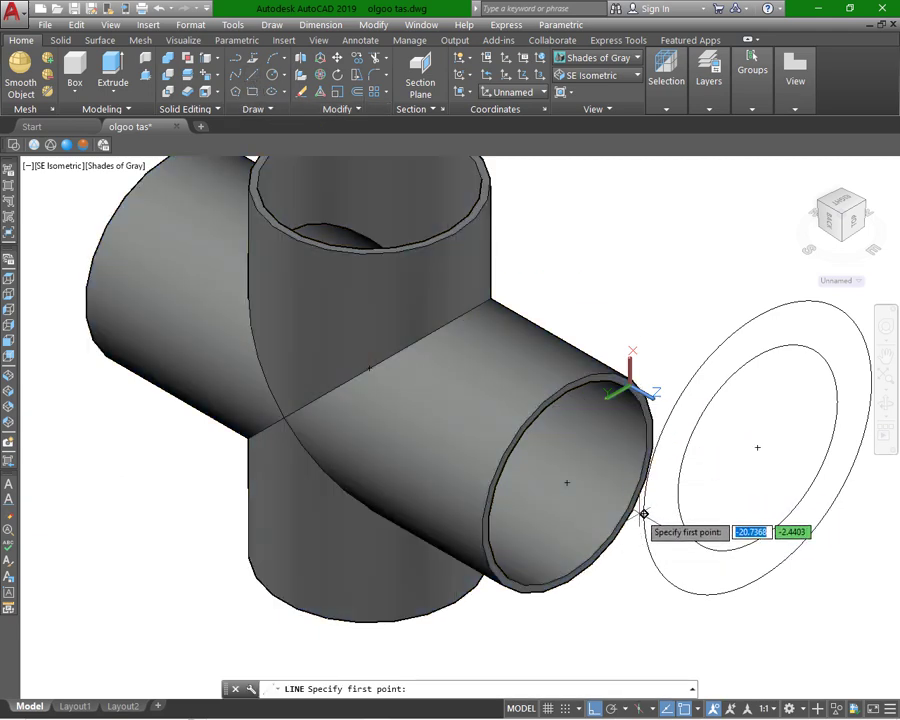
{"action": "left_click", "coordinate": [644, 514]}
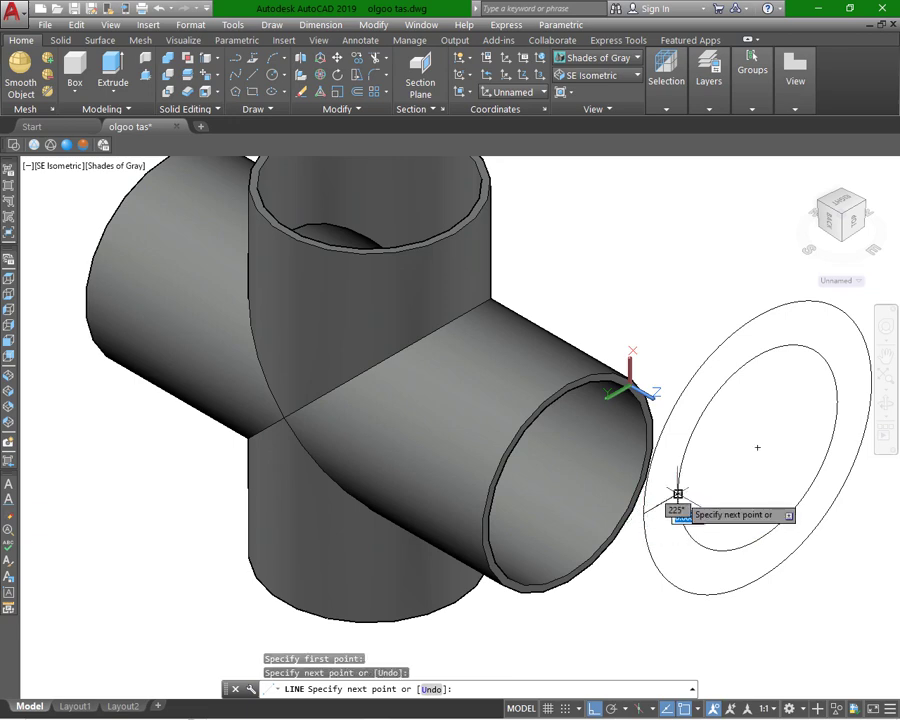
{"action": "right_click", "coordinate": [659, 250]}
{"action": "left_click", "coordinate": [690, 257]}
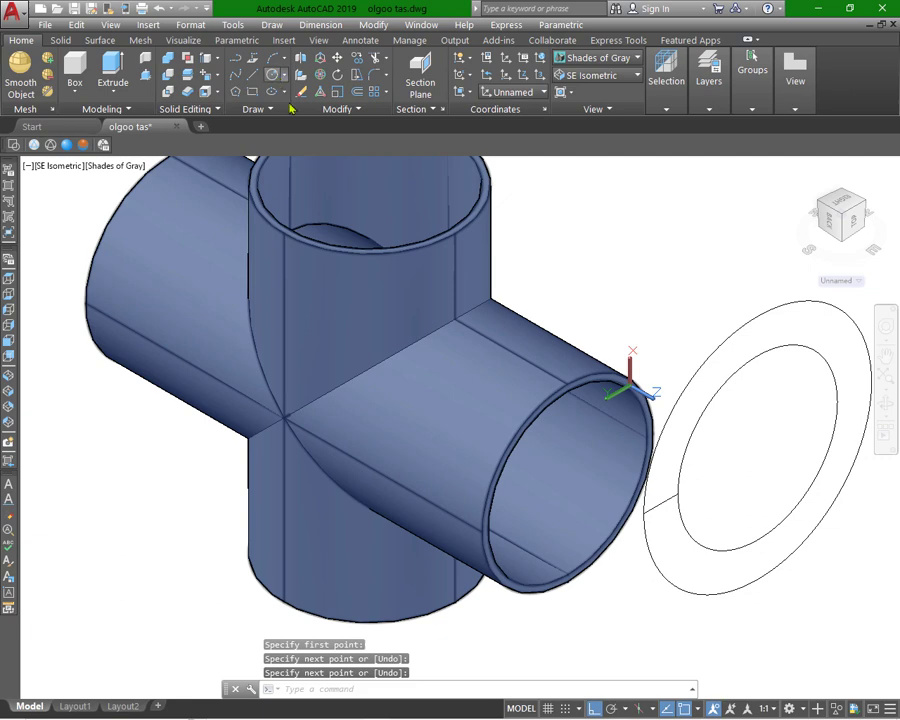
- Draw a circle of radius 2 centred on the midpoint of the short line between the two circles
{"action": "left_click", "coordinate": [273, 76]}
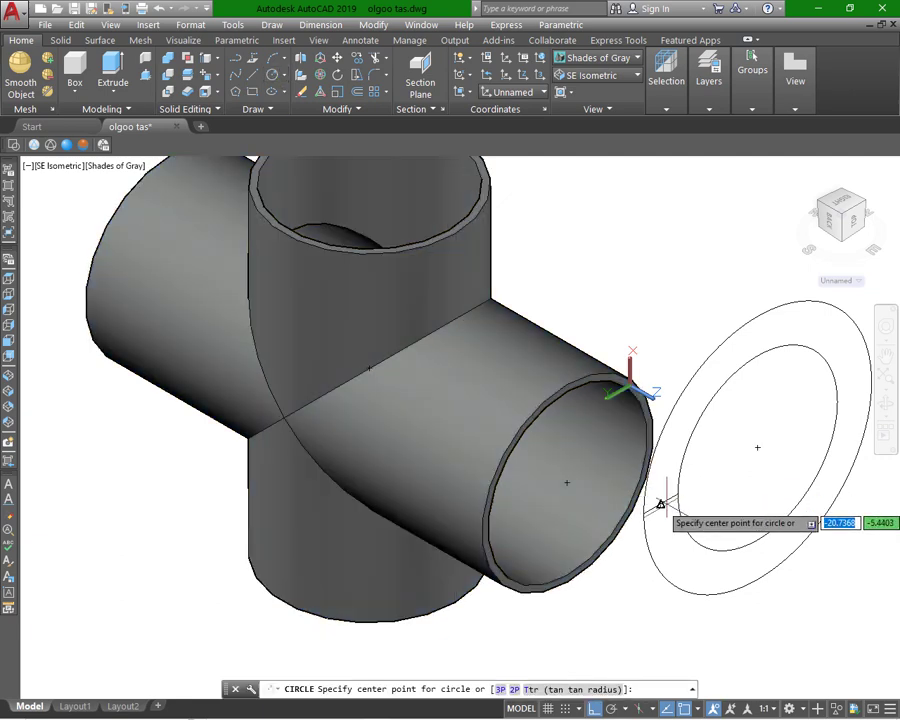
{"action": "left_click", "coordinate": [660, 505]}
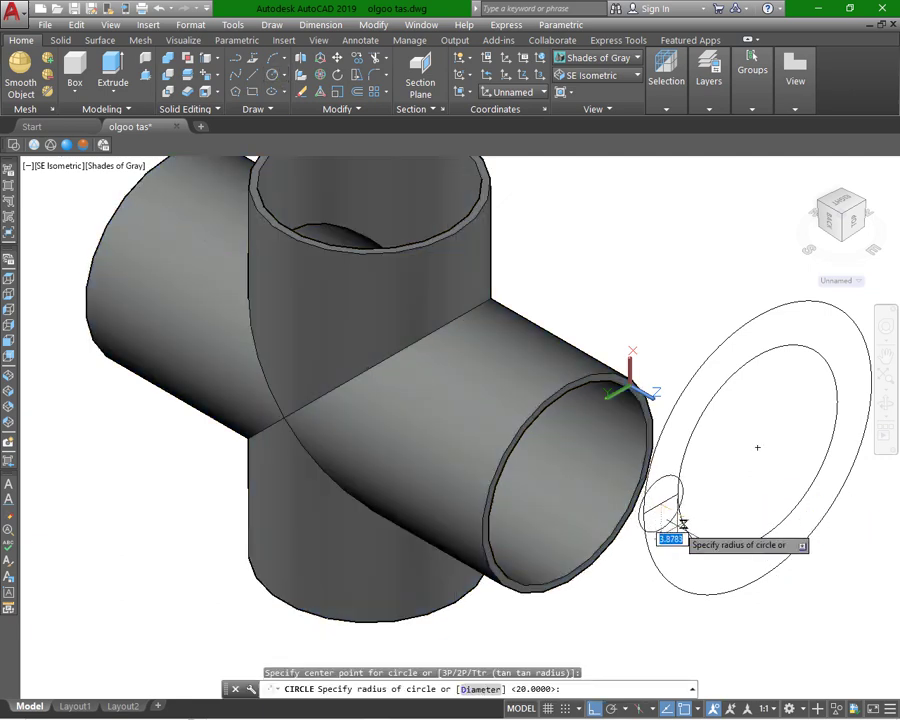
{"action": "key", "text": "Return"}
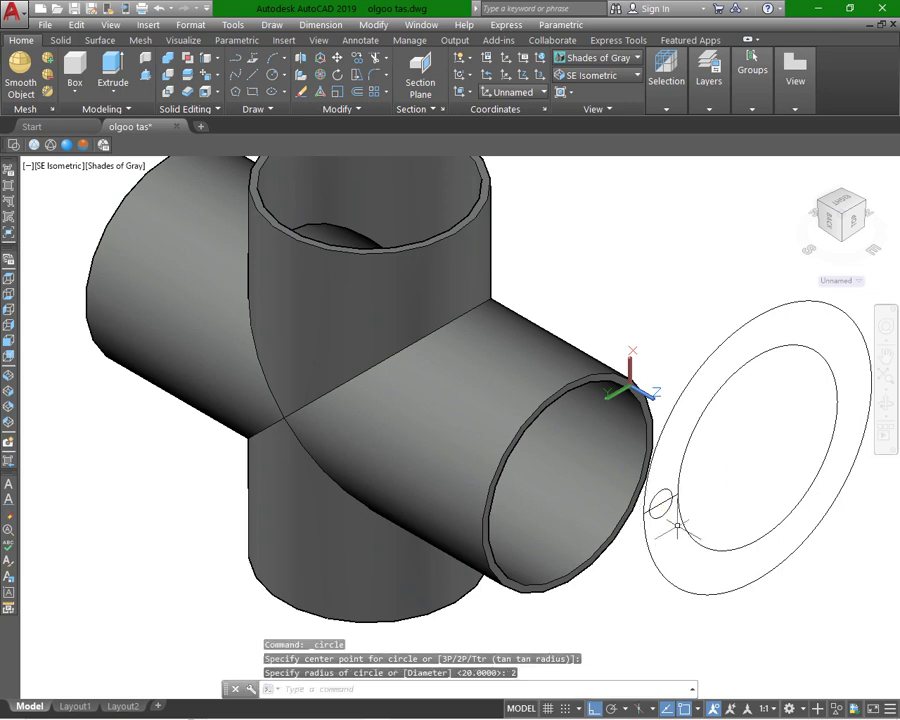
- Erase the short construction line passing through the radius 2 circle
{"action": "left_click", "coordinate": [391, 222]}
{"action": "left_click", "coordinate": [301, 92]}
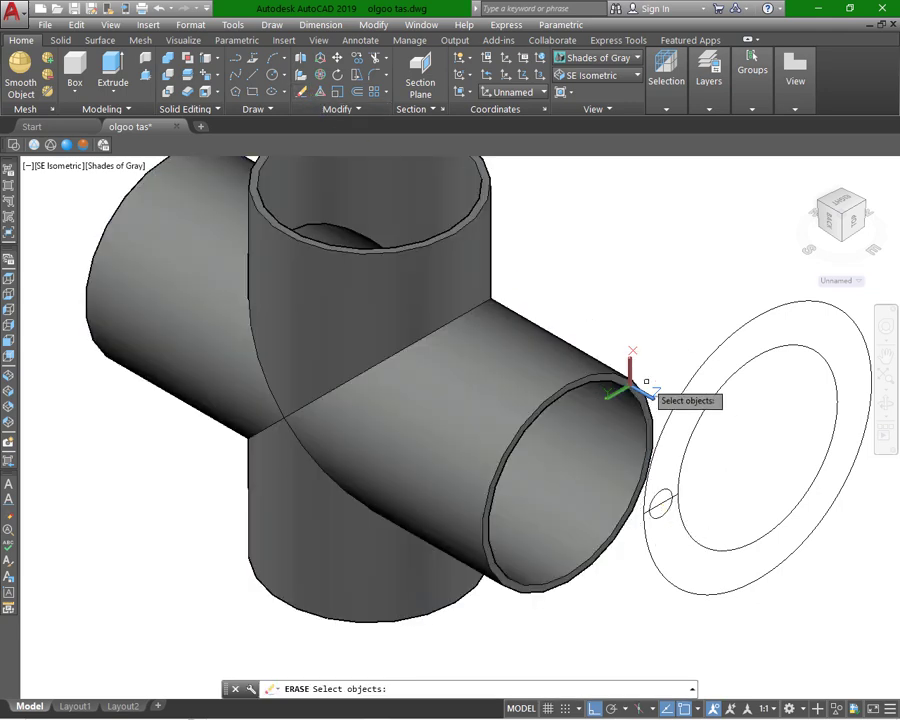
{"action": "left_click", "coordinate": [661, 501]}
{"action": "key", "text": "Return"}
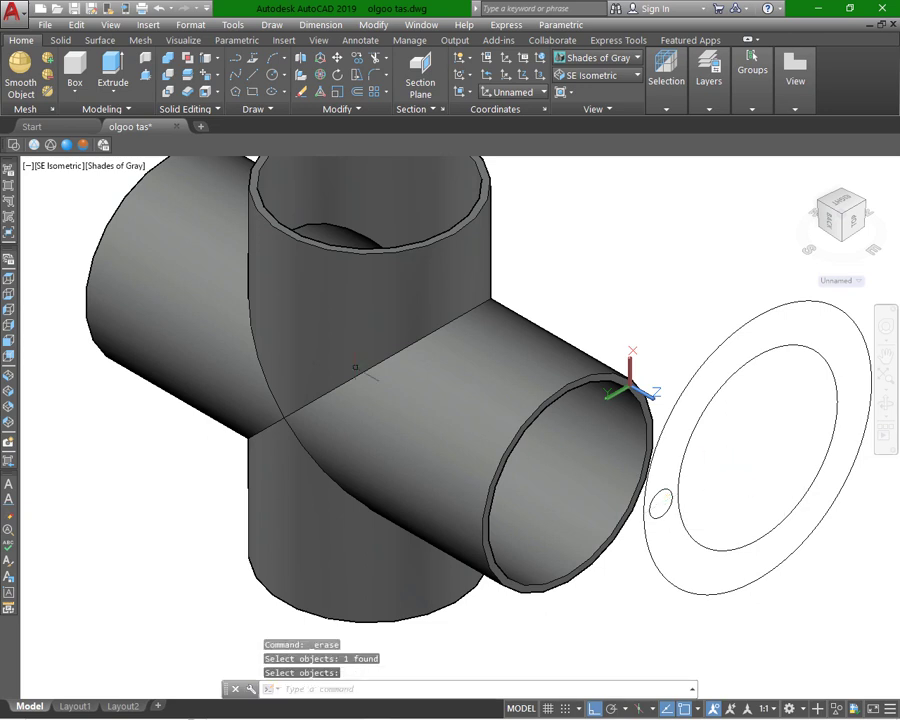
- Create a polar array of 12 small circles around the common centre of the two large circles
{"action": "left_click", "coordinate": [355, 368]}
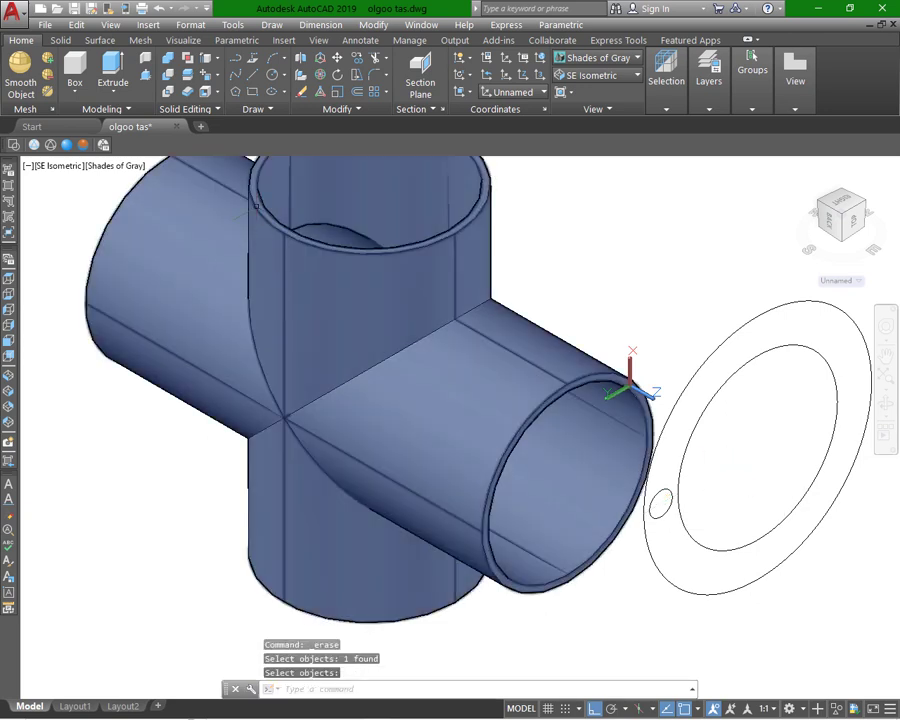
{"action": "left_click", "coordinate": [388, 94]}
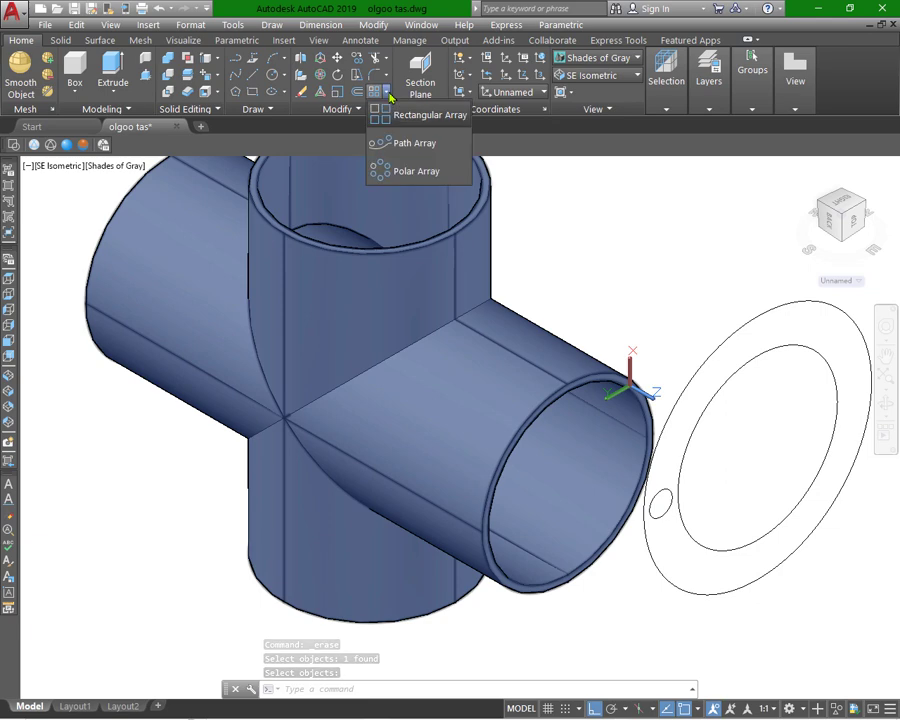
{"action": "left_click", "coordinate": [416, 172]}
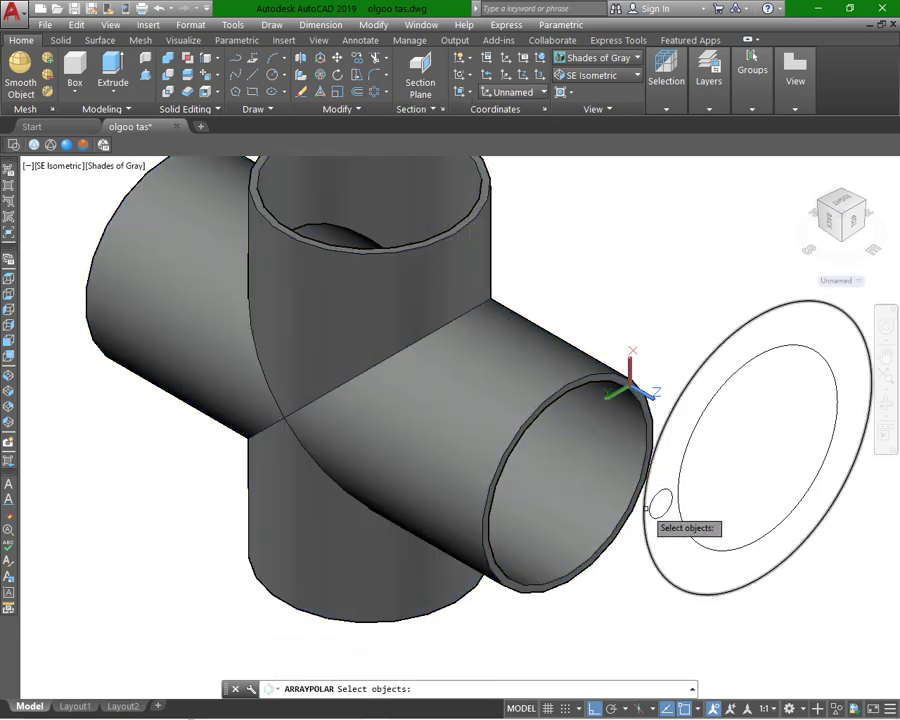
{"action": "left_click", "coordinate": [658, 503]}
{"action": "key", "text": "Return"}
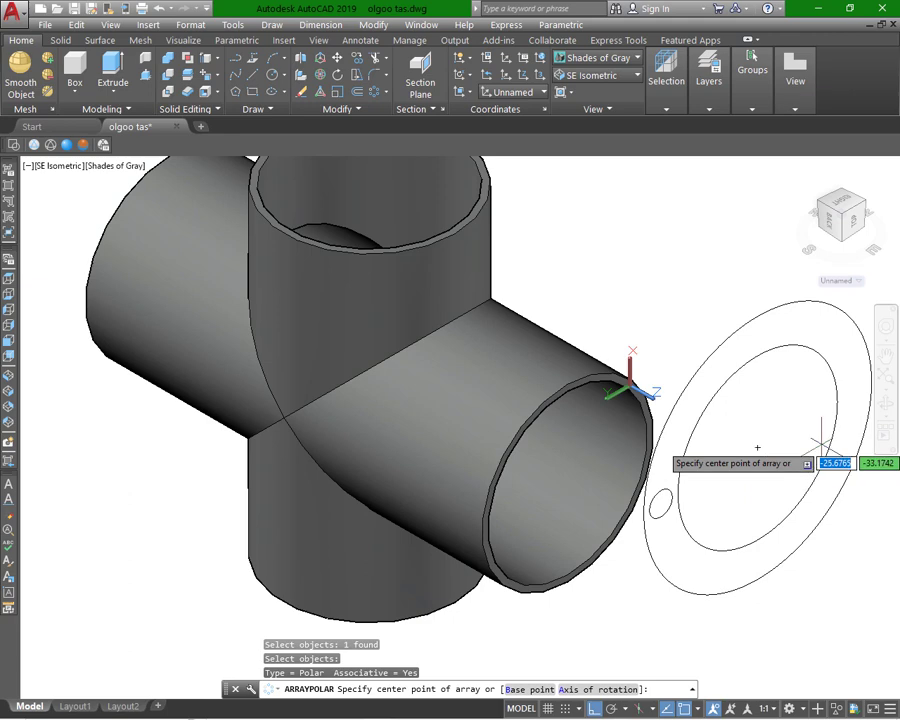
{"action": "left_click", "coordinate": [758, 447]}
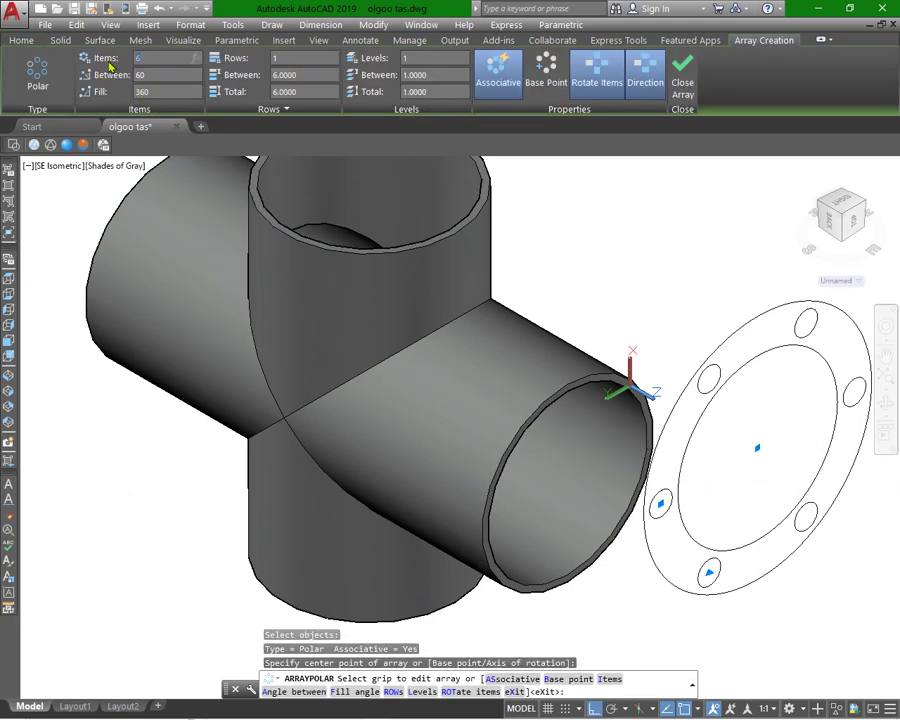
{"action": "type", "text": "12"}
{"action": "key", "text": "Return"}
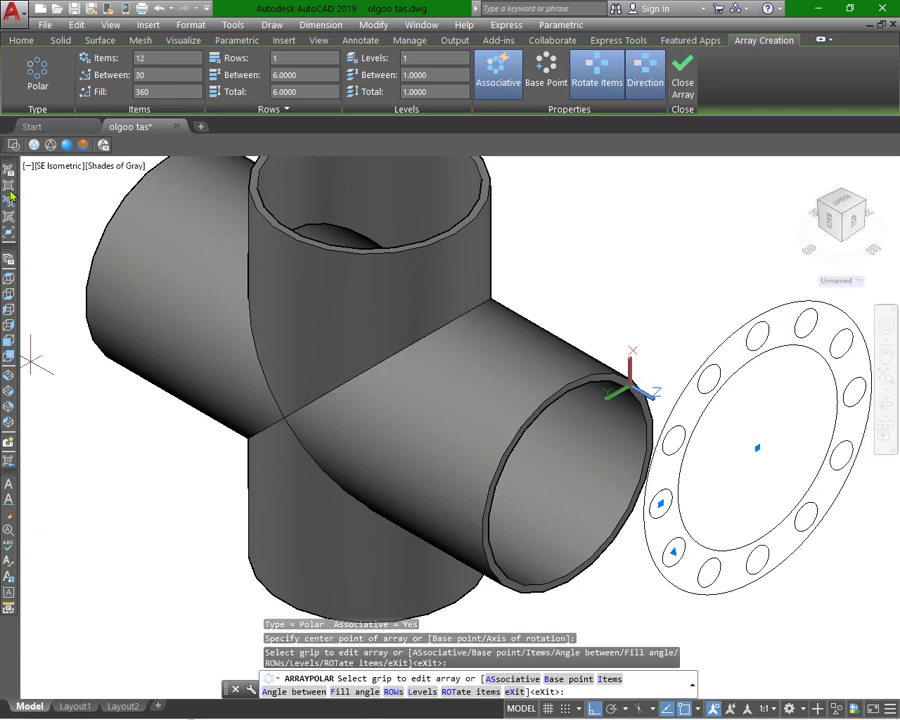
- Presspull the ring area between the large circles, excluding the bolt holes, to a height of 2
{"action": "left_click", "coordinate": [22, 40]}
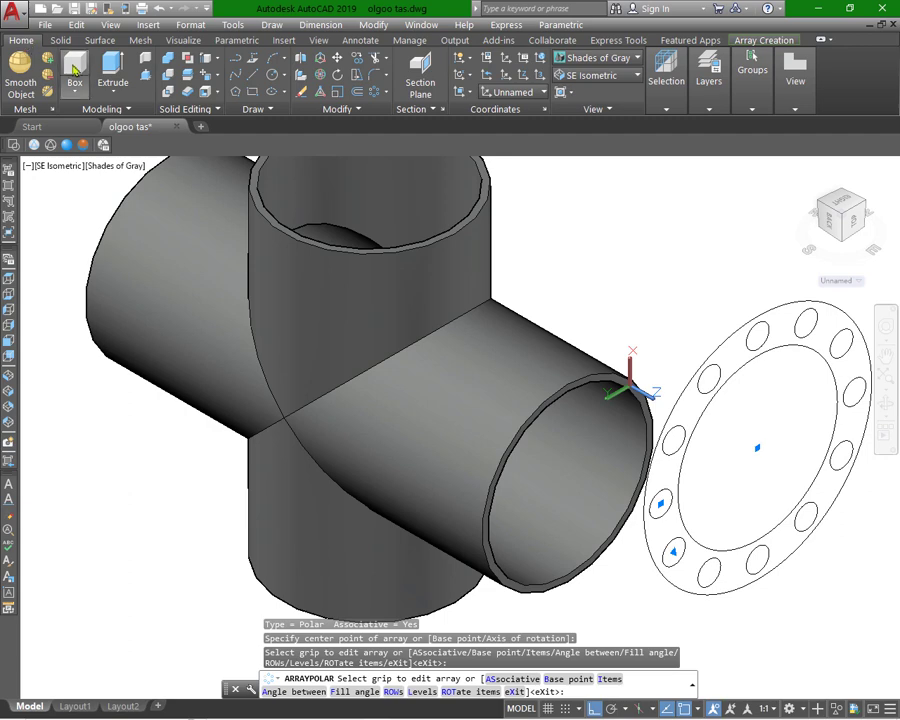
{"action": "left_click", "coordinate": [144, 77]}
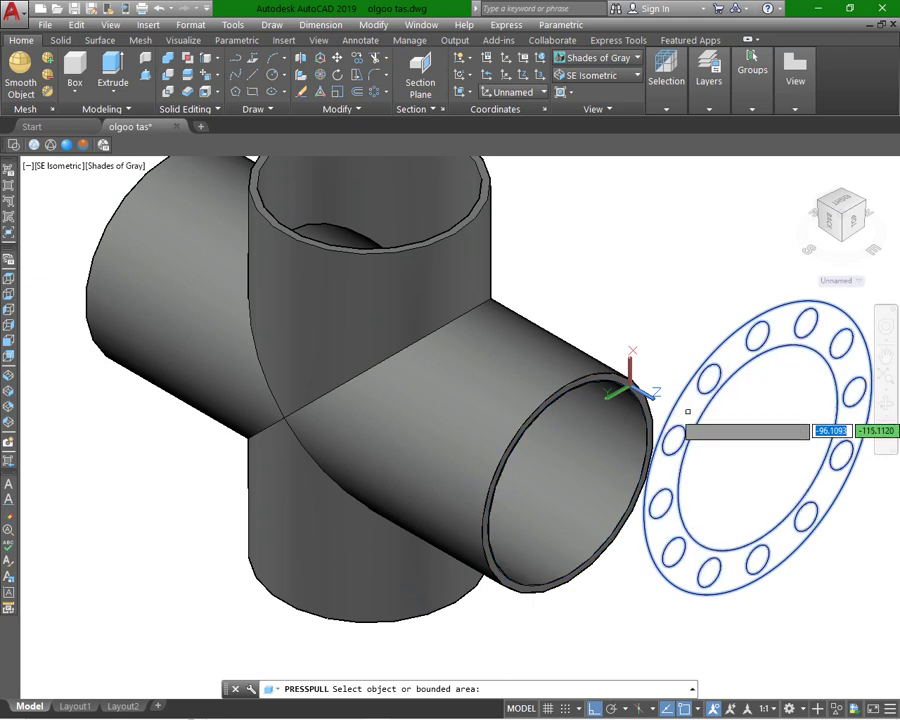
{"action": "left_click", "coordinate": [682, 413]}
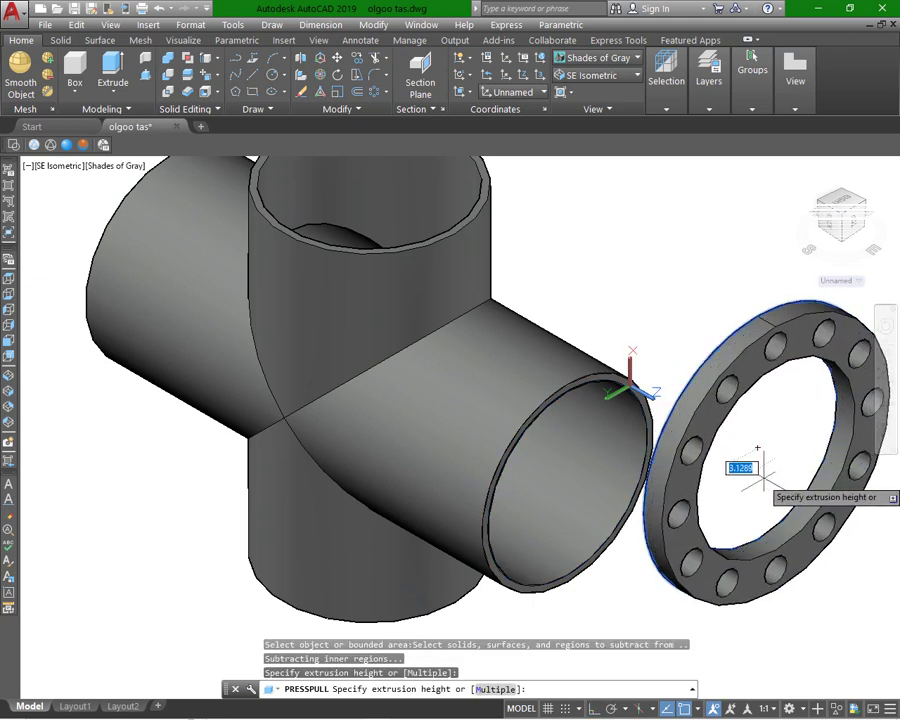
{"action": "key", "text": "Return"}
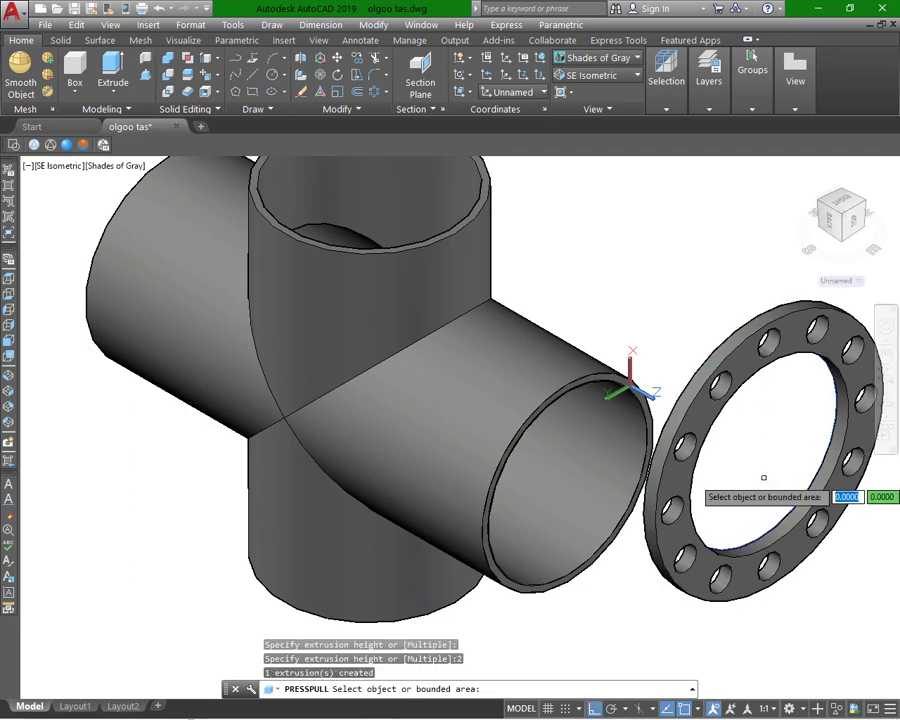
- Move the flange from its centre onto the centre of the horizontal pipe's right end
{"action": "scroll", "coordinate": [632, 430], "scroll_direction": "down", "scroll_amount": 4}
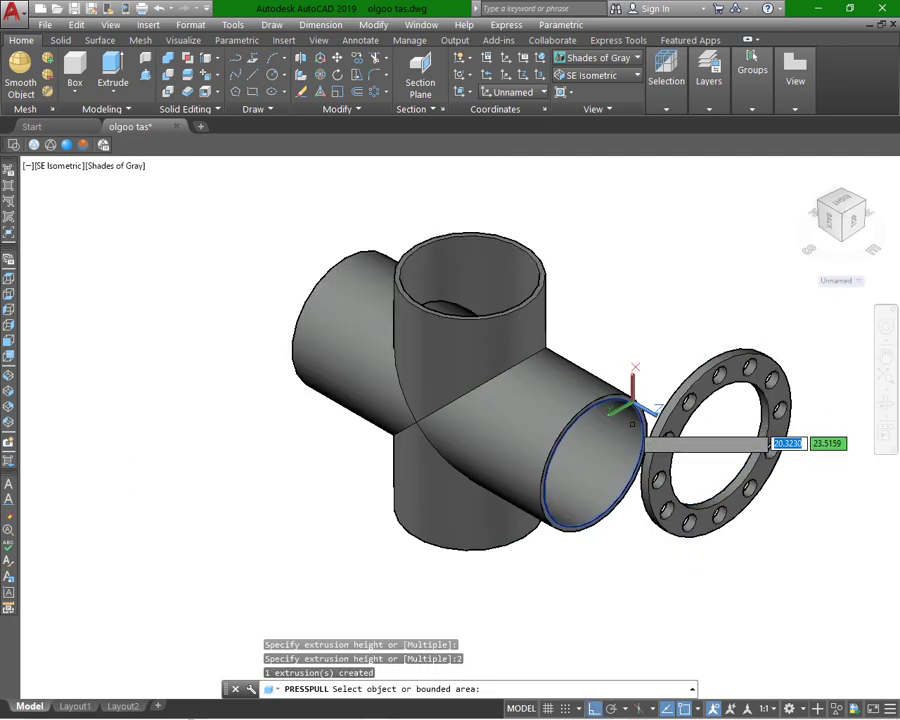
{"action": "scroll", "coordinate": [685, 452], "scroll_direction": "up", "scroll_amount": 2}
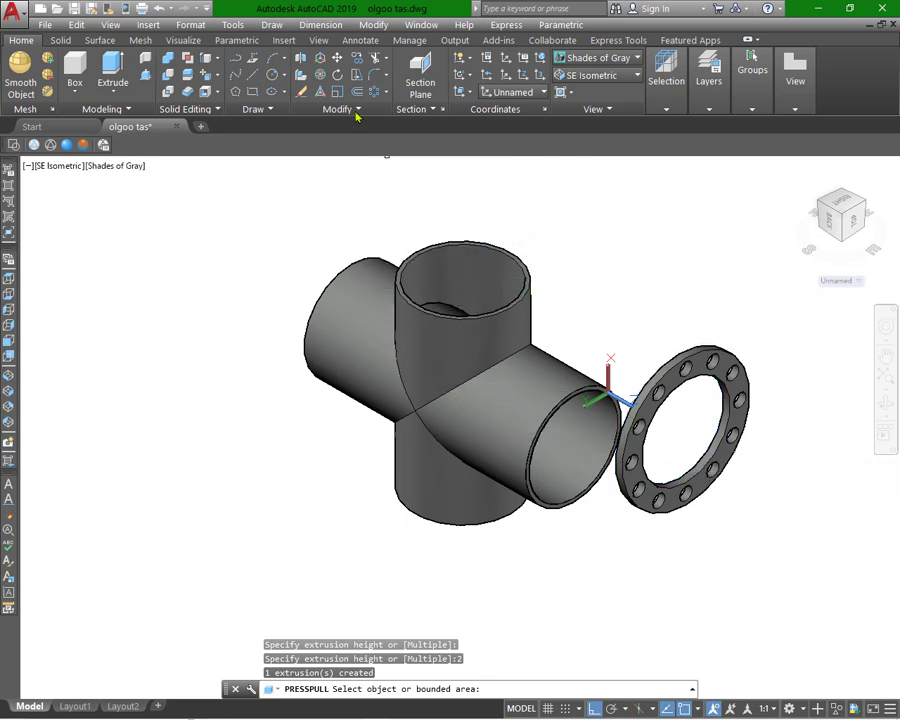
{"action": "left_click", "coordinate": [338, 59]}
{"action": "left_click", "coordinate": [715, 337]}
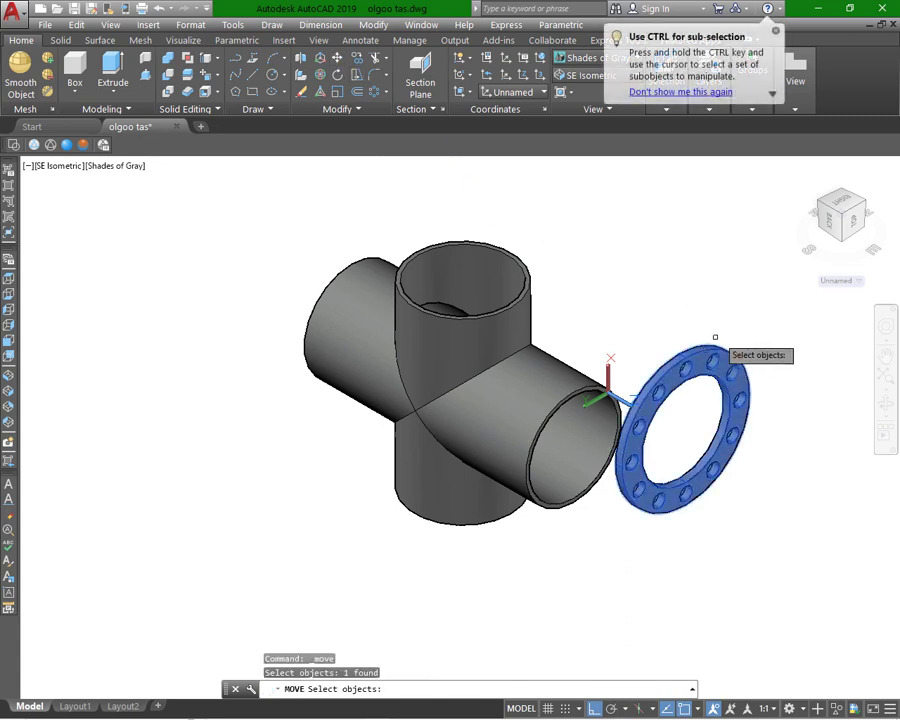
{"action": "key", "text": "Return"}
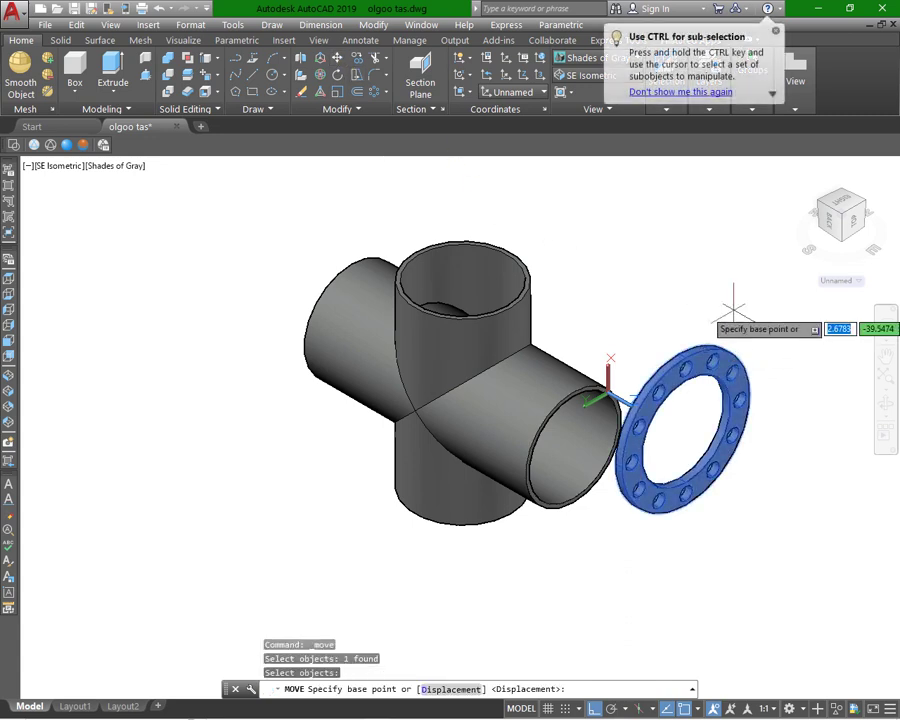
{"action": "left_click", "coordinate": [679, 428]}
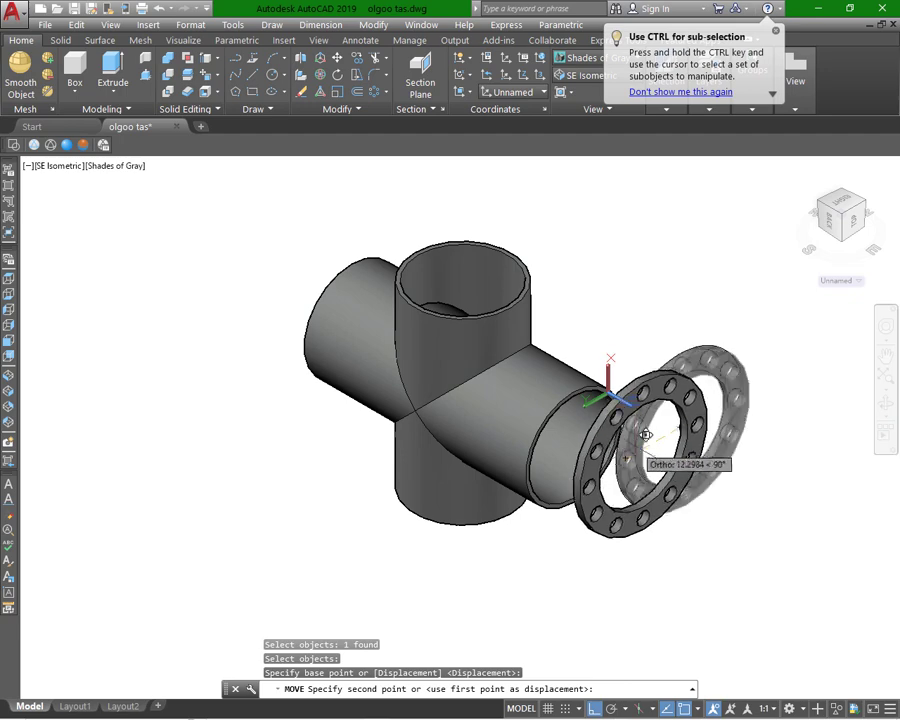
{"action": "left_click", "coordinate": [572, 443]}
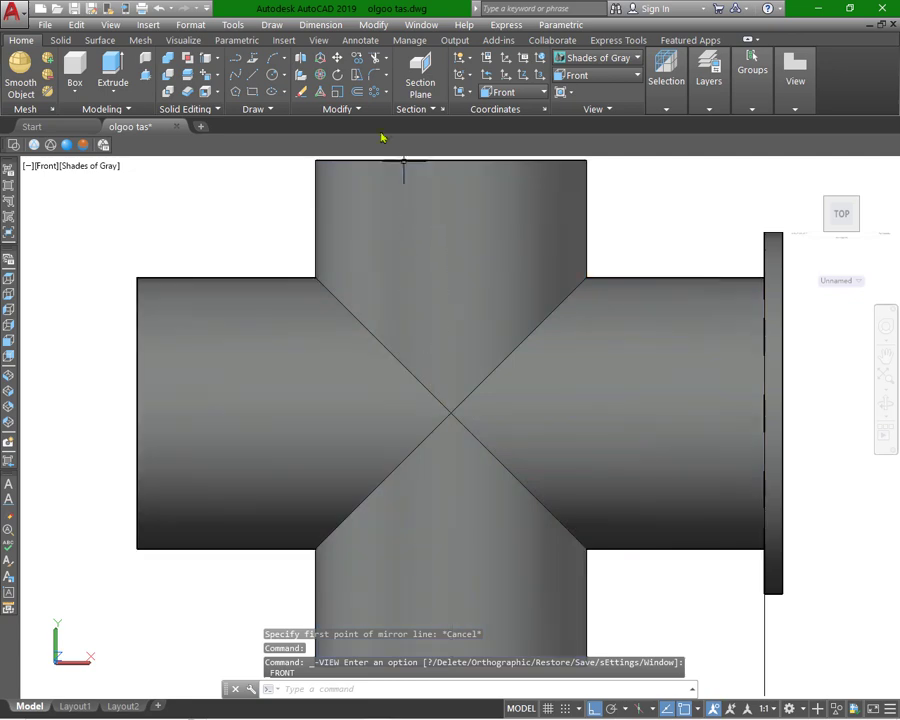
- In the Front view, mirror the flange across a vertical line through the pipes' intersection centre, keeping the source object
{"action": "scroll", "coordinate": [427, 238], "scroll_direction": "down", "scroll_amount": 3}
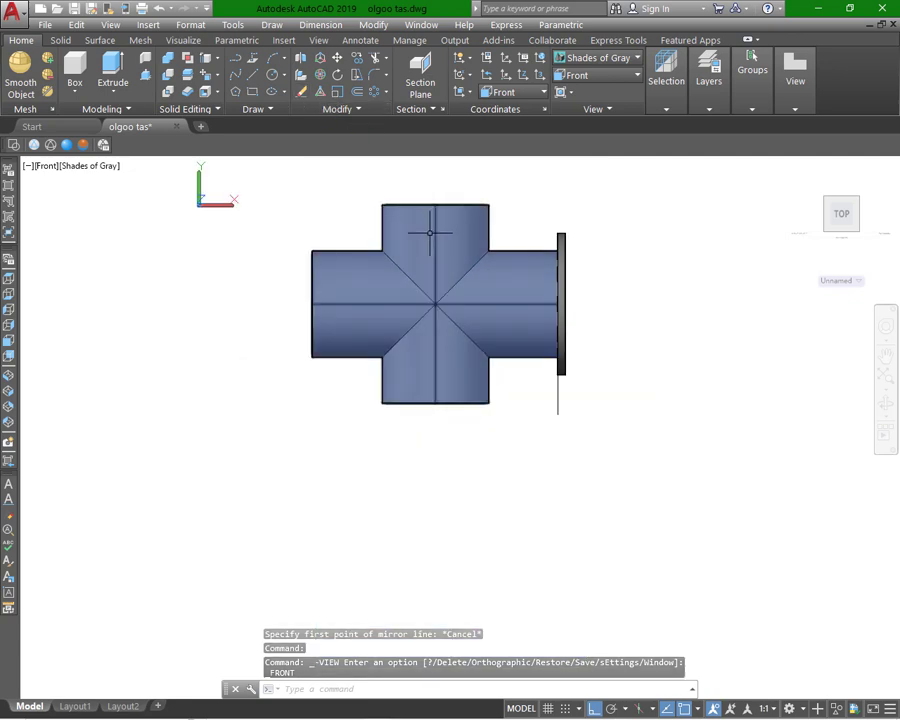
{"action": "left_click", "coordinate": [358, 110]}
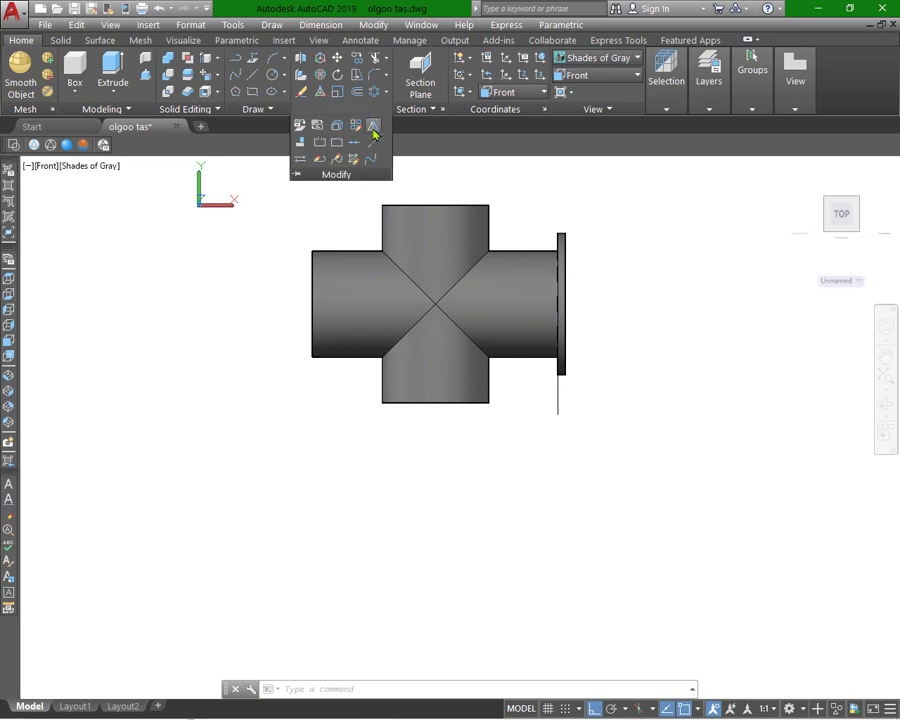
{"action": "left_click", "coordinate": [373, 130]}
{"action": "left_click", "coordinate": [561, 256]}
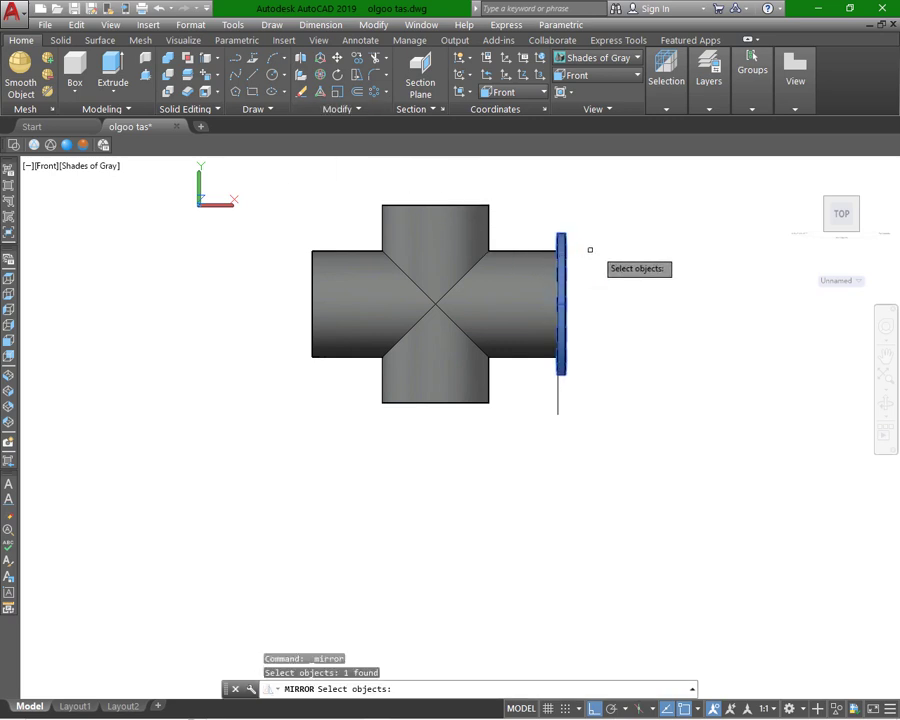
{"action": "key", "text": "Return"}
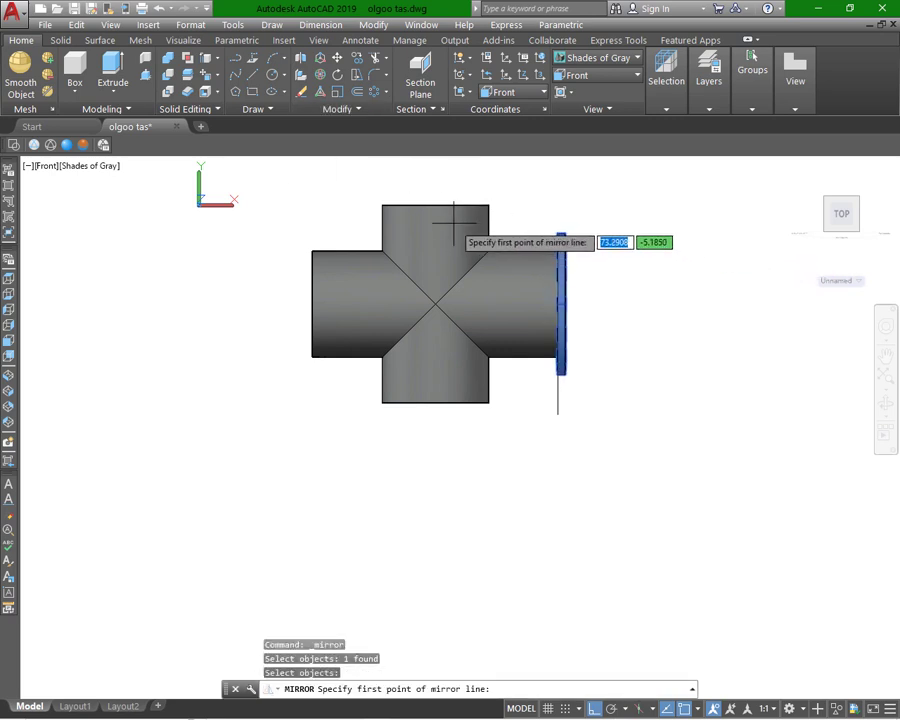
{"action": "left_click", "coordinate": [435, 303]}
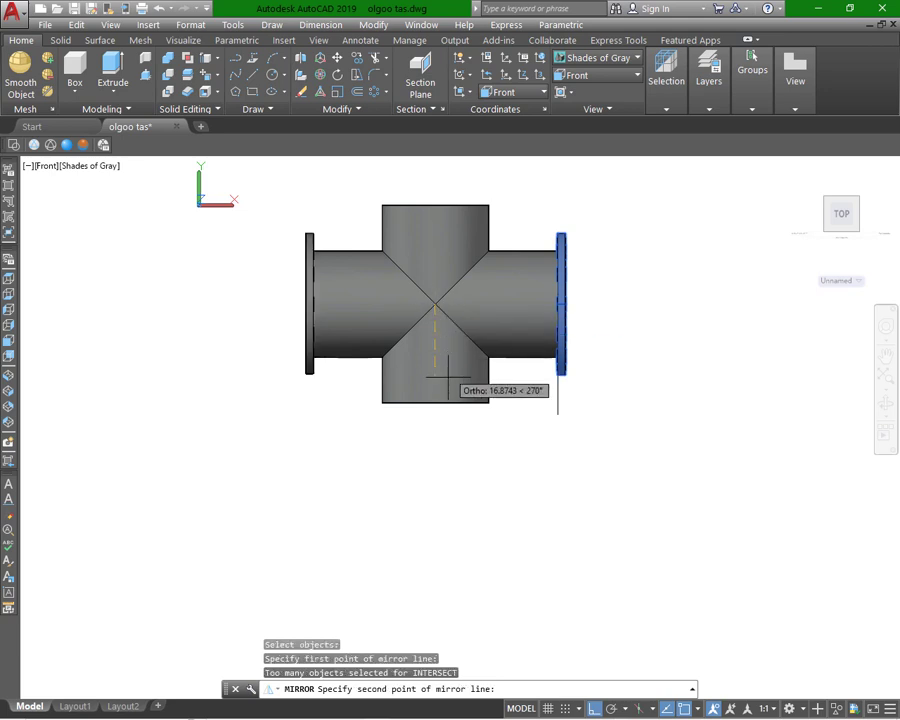
{"action": "left_click", "coordinate": [444, 438]}
{"action": "right_click", "coordinate": [483, 440]}
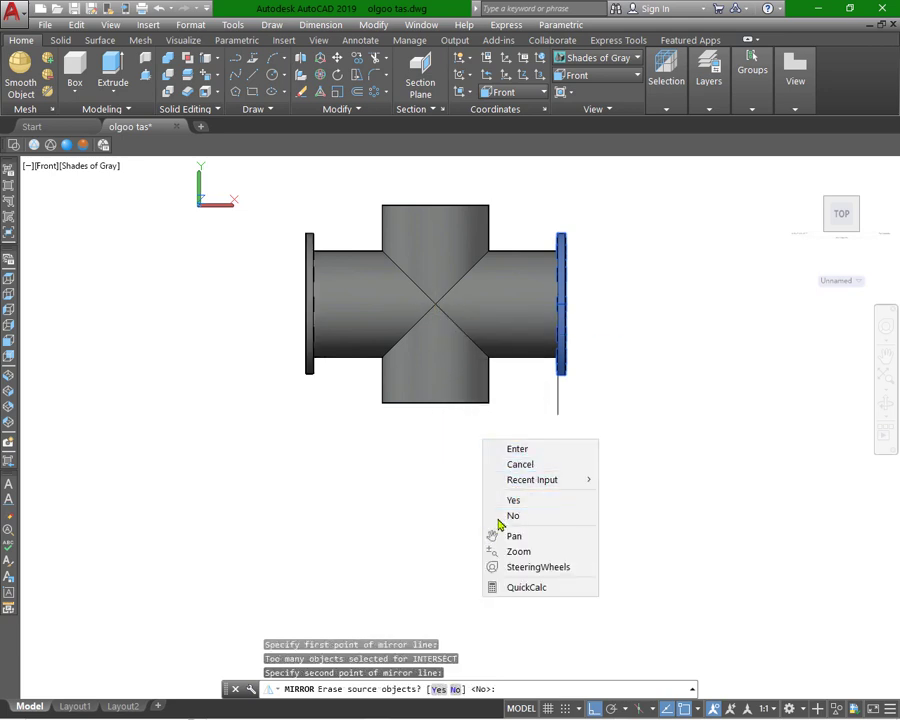
{"action": "left_click", "coordinate": [645, 519]}
{"action": "right_click", "coordinate": [645, 518]}
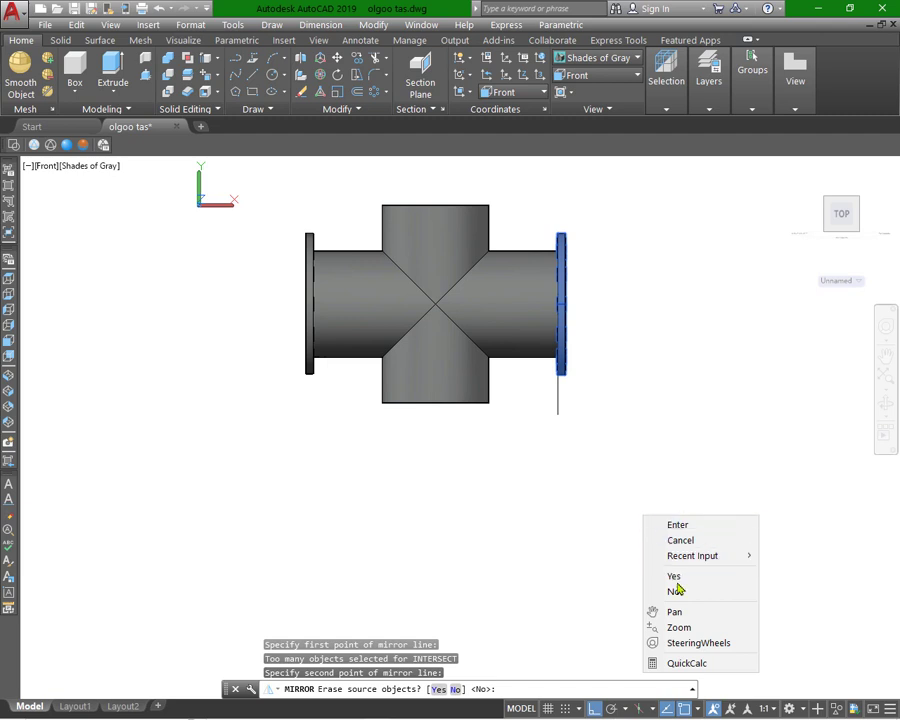
{"action": "right_click", "coordinate": [659, 457]}
{"action": "left_click", "coordinate": [694, 465]}
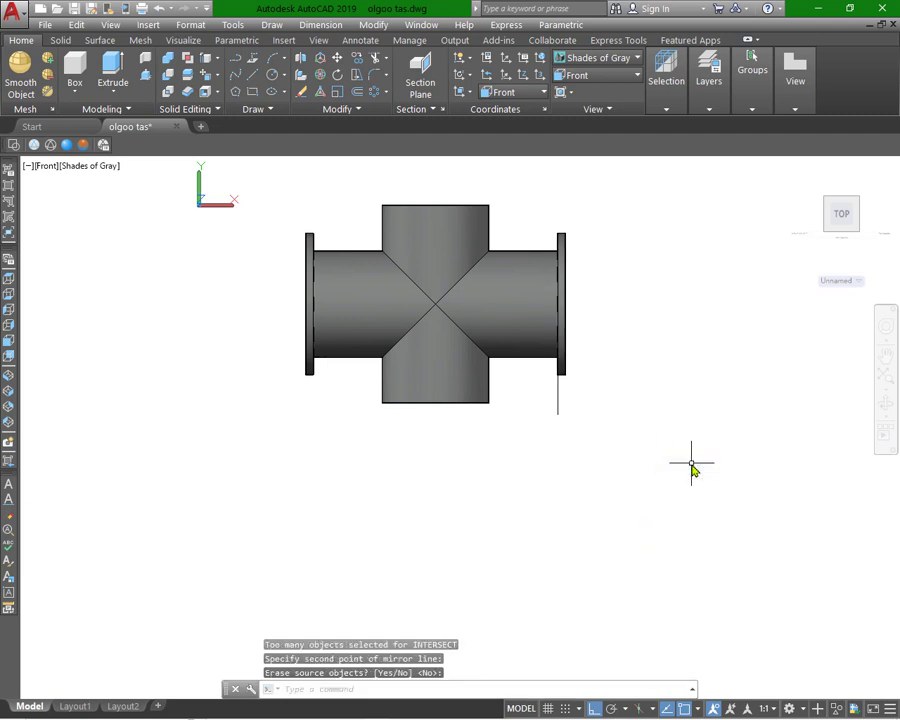
- Return the model to the SE Isometric view
{"action": "left_click", "coordinate": [638, 77]}
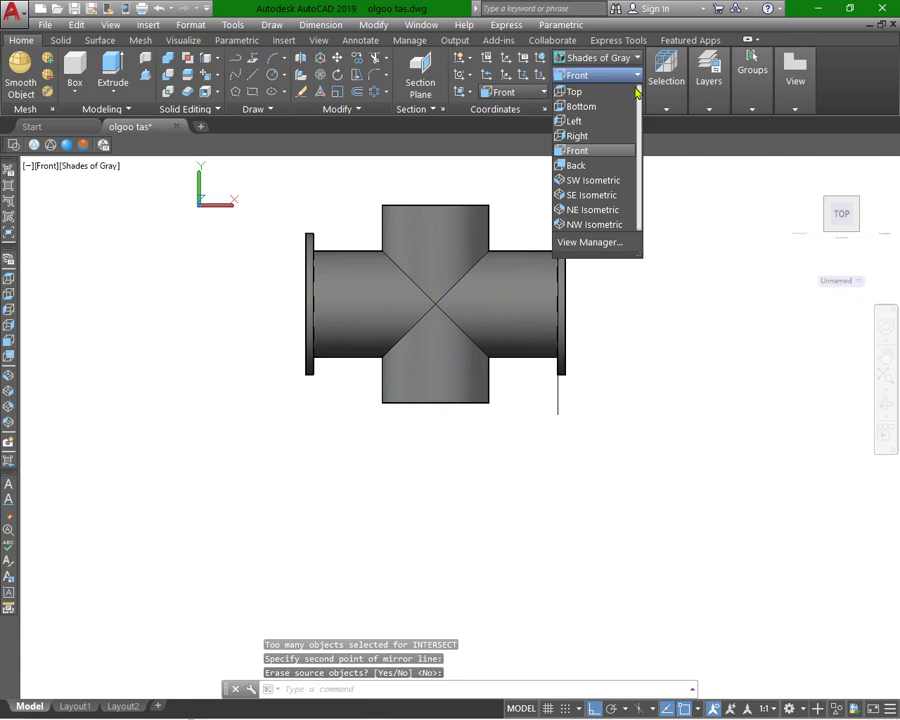
{"action": "left_click", "coordinate": [598, 196]}
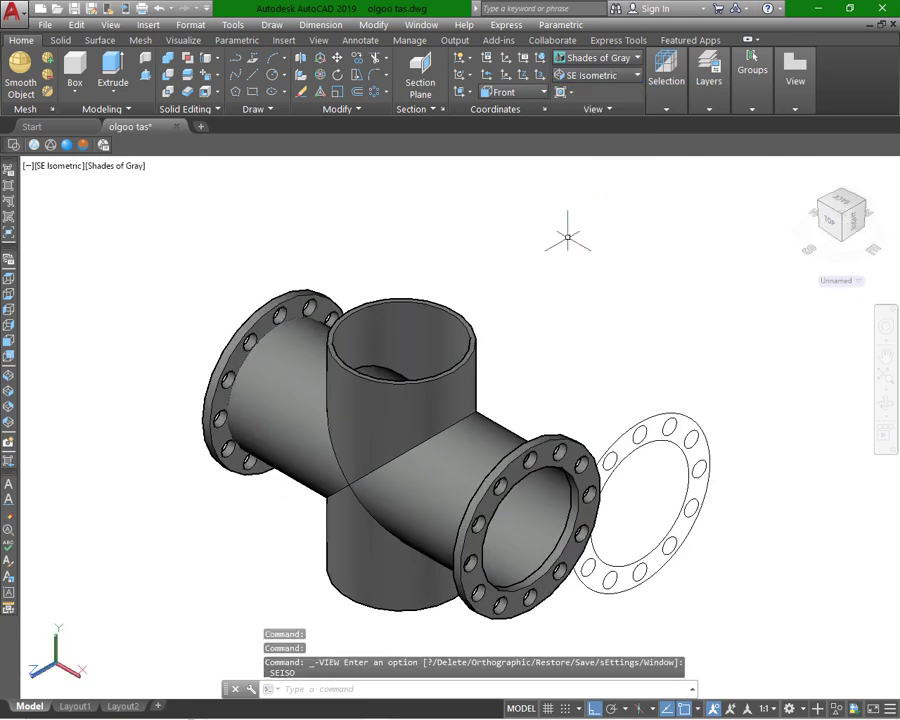
{"action": "scroll", "coordinate": [563, 228], "scroll_direction": "down", "scroll_amount": 4}
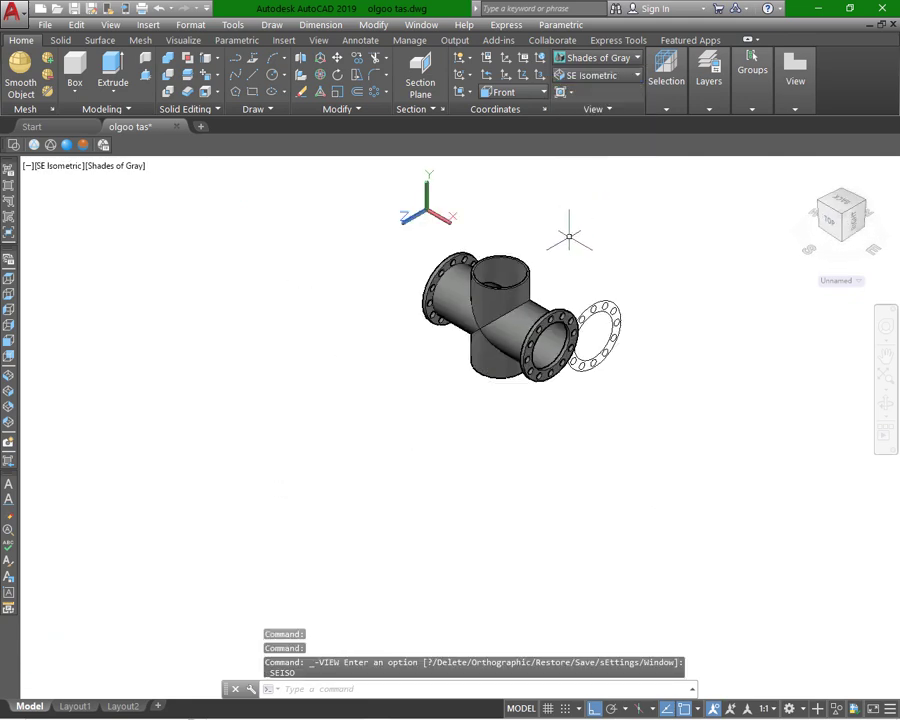
- Copy the flange on the horizontal pipe's right end from its centre into the empty space beyond the leftover flange circles
{"action": "scroll", "coordinate": [568, 237], "scroll_direction": "up", "scroll_amount": 2}
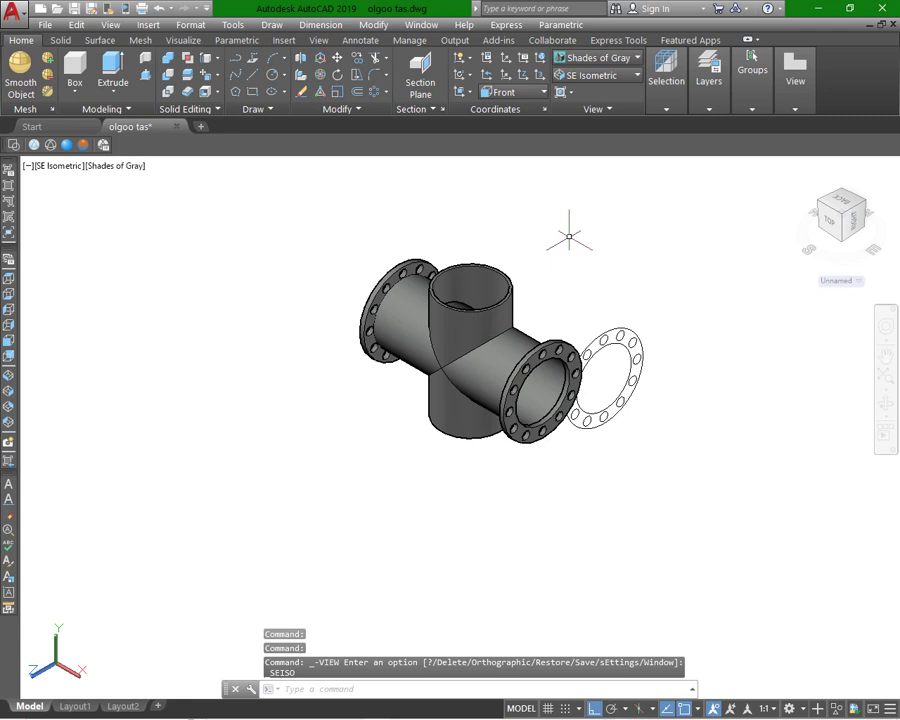
{"action": "left_click", "coordinate": [358, 74]}
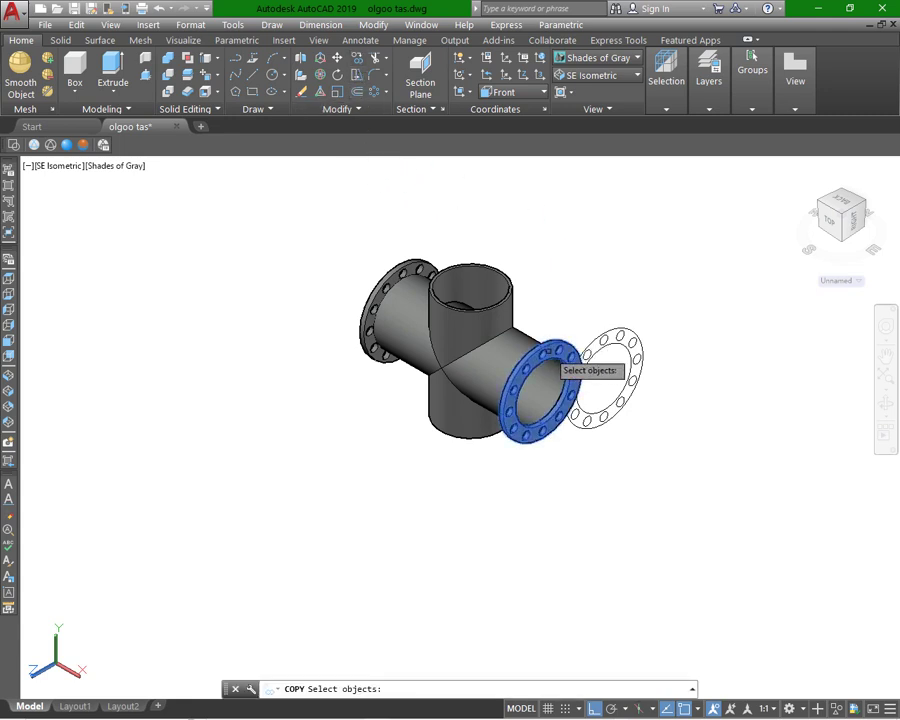
{"action": "left_click", "coordinate": [557, 364]}
{"action": "key", "text": "Return"}
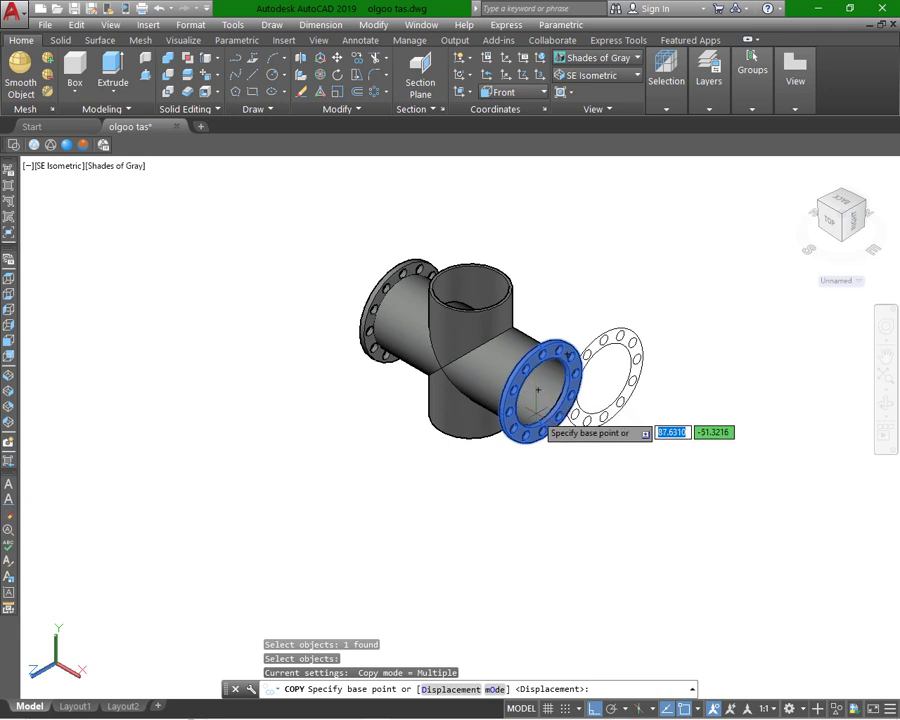
{"action": "left_click", "coordinate": [538, 388]}
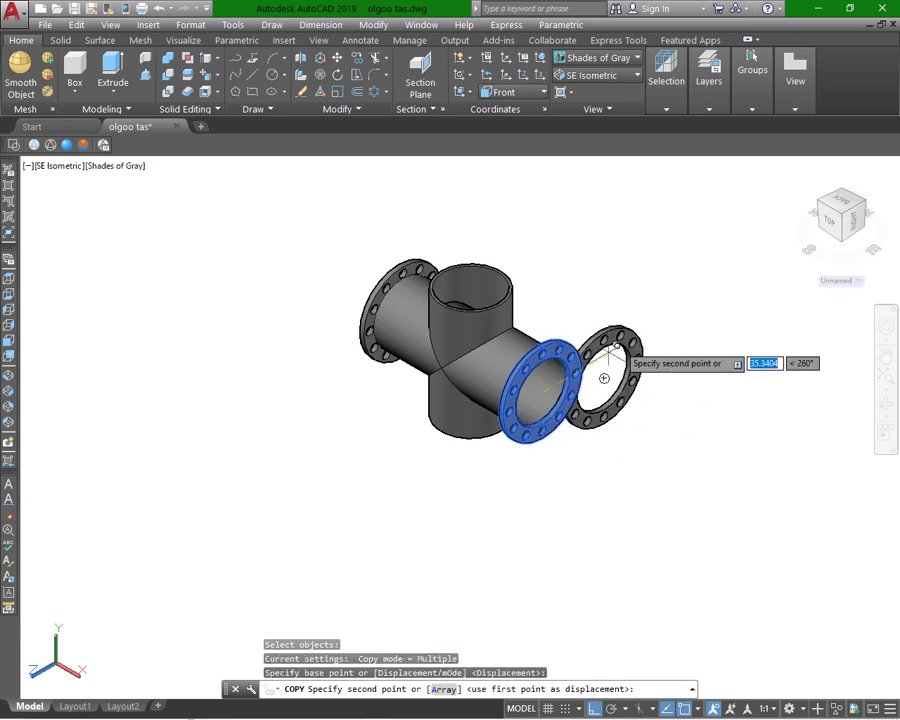
{"action": "left_click", "coordinate": [697, 299]}
{"action": "right_click", "coordinate": [700, 363]}
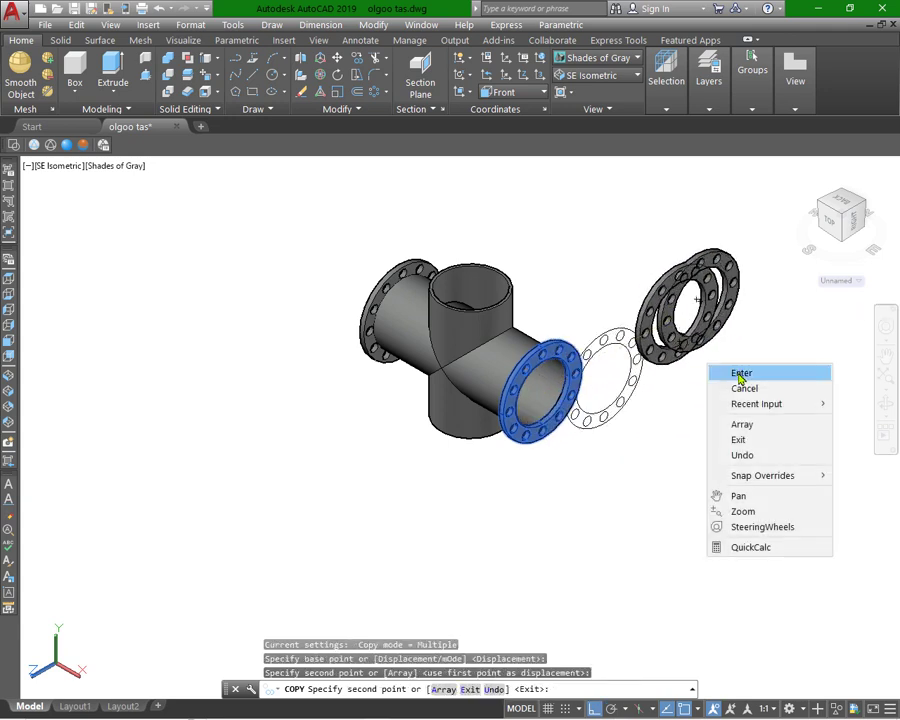
{"action": "left_click", "coordinate": [740, 372]}
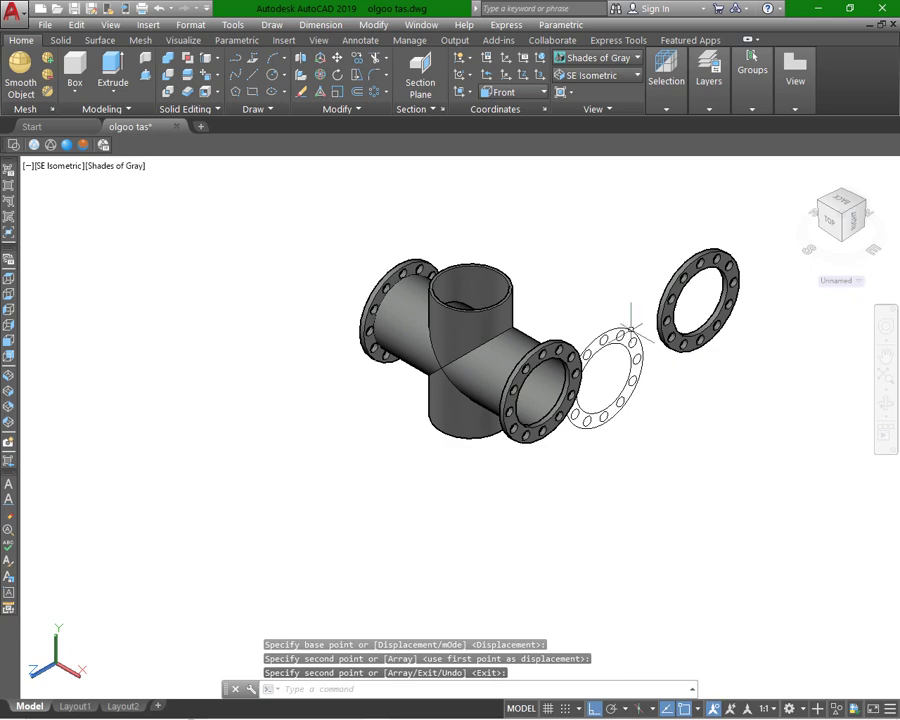
- Erase the leftover 2D flange outline, including both large circles and the ring of bolt-hole circles
{"action": "scroll", "coordinate": [518, 296], "scroll_direction": "up", "scroll_amount": 3}
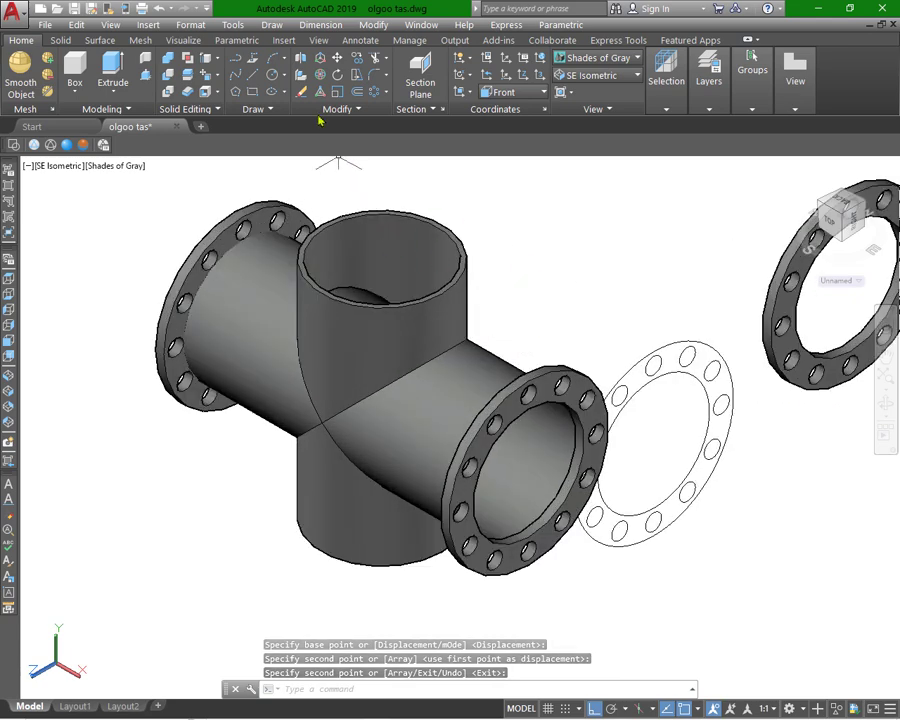
{"action": "left_click", "coordinate": [301, 91]}
{"action": "left_click", "coordinate": [644, 386]}
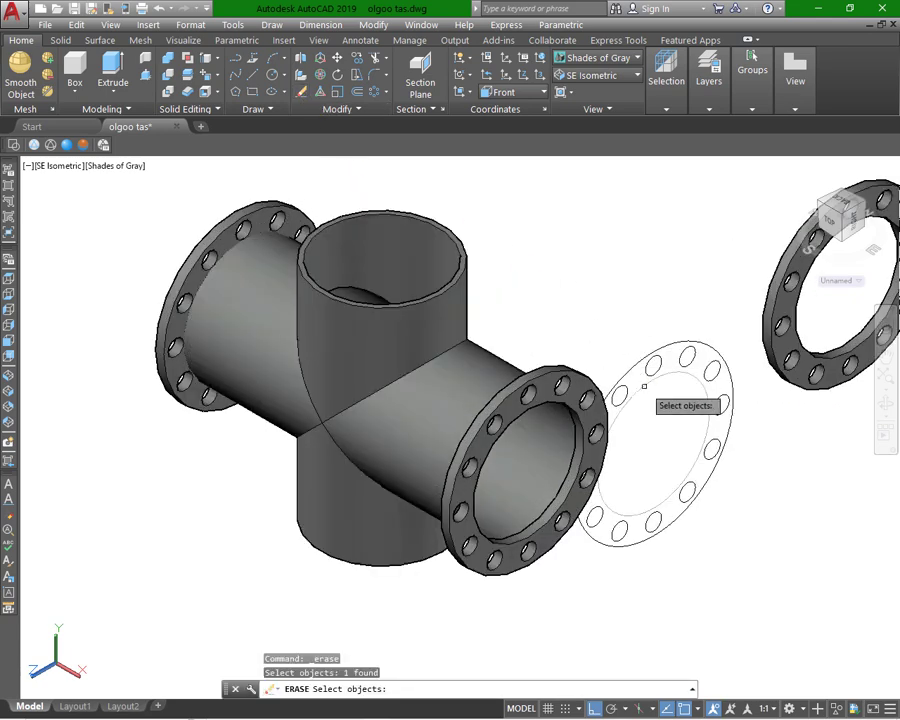
{"action": "left_click", "coordinate": [623, 380]}
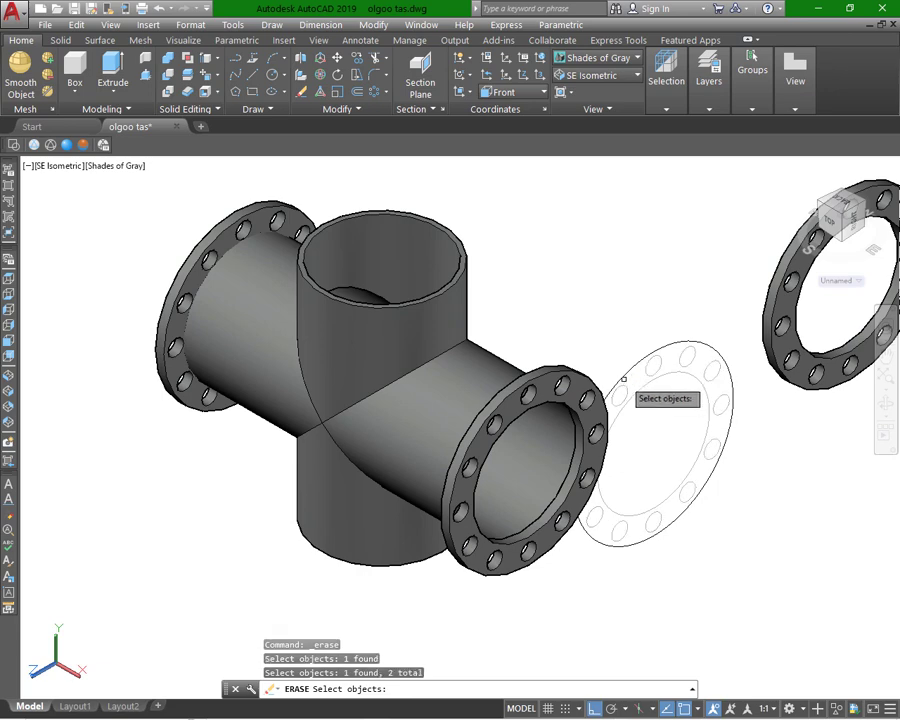
{"action": "key", "text": "Return"}
- Undo the last 3D rotation and rotate the copied flange 270° about its centre so that it lies flat
{"action": "scroll", "coordinate": [625, 376], "scroll_direction": "down", "scroll_amount": 4}
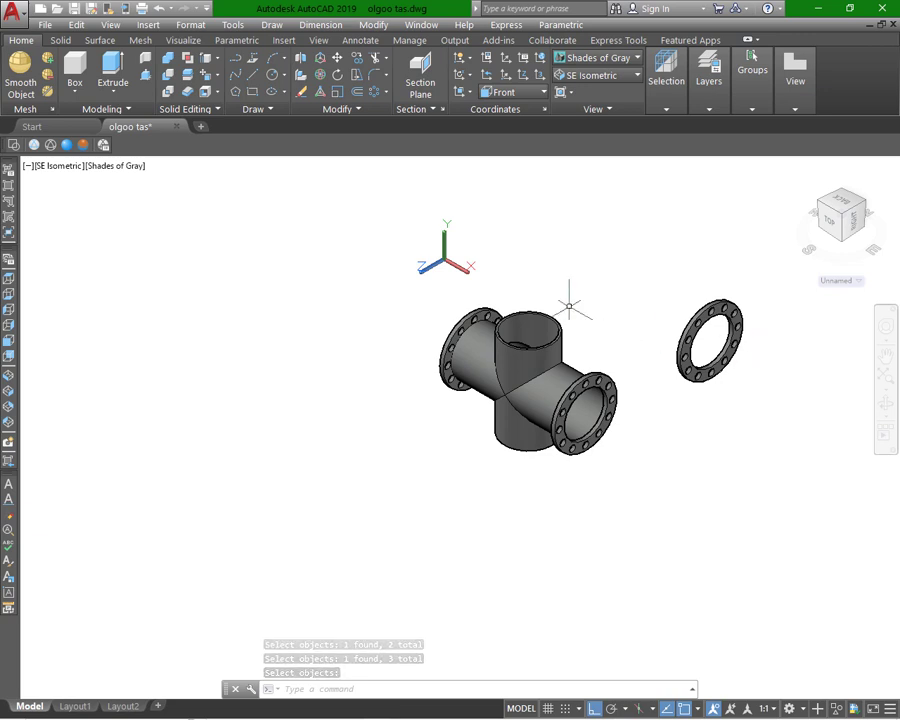
{"action": "key", "text": "ctrl+z"}
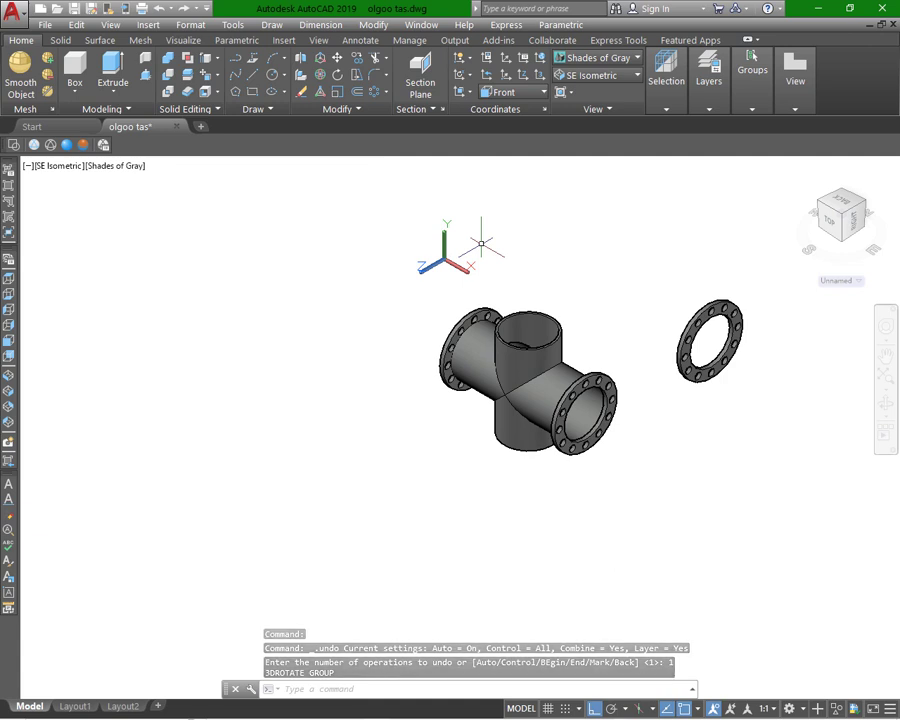
{"action": "left_click", "coordinate": [337, 76]}
{"action": "left_click", "coordinate": [680, 350]}
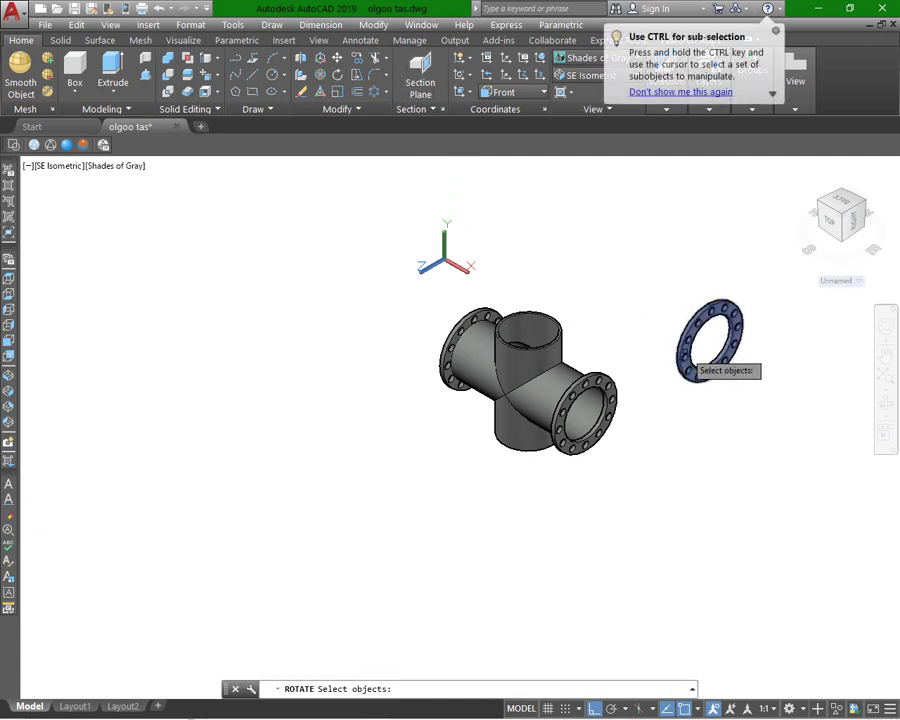
{"action": "key", "text": "Return"}
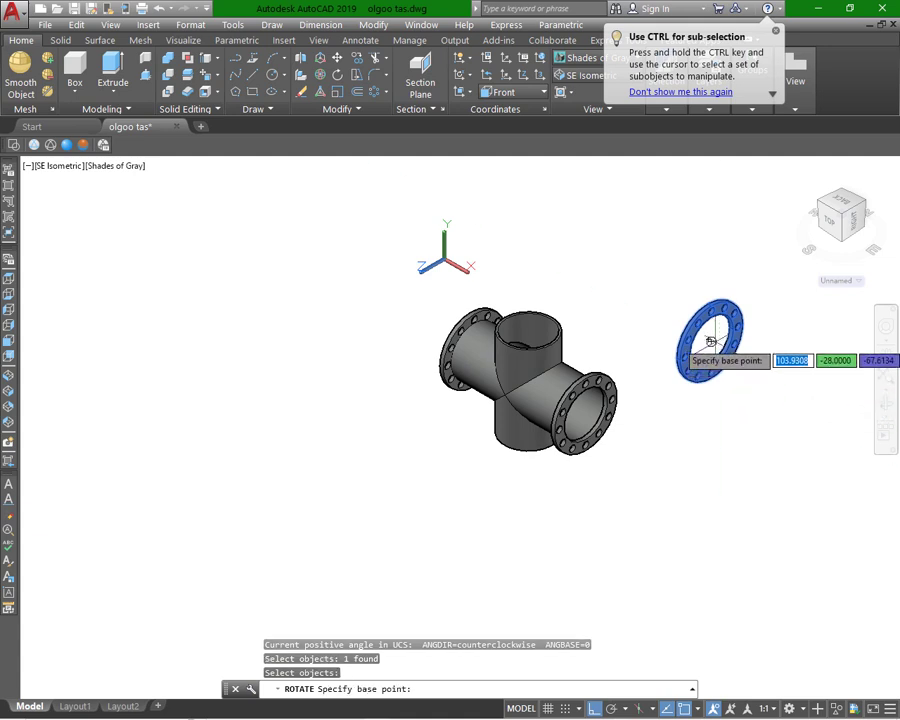
{"action": "left_click", "coordinate": [708, 338]}
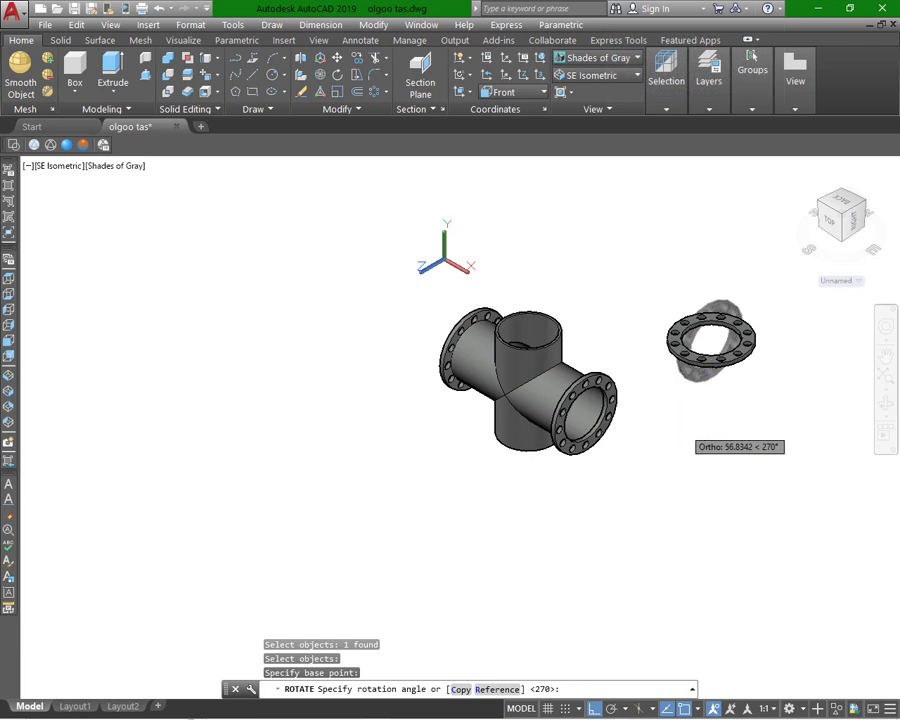
{"action": "left_click", "coordinate": [684, 428]}
{"action": "scroll", "coordinate": [748, 335], "scroll_direction": "up", "scroll_amount": 3}
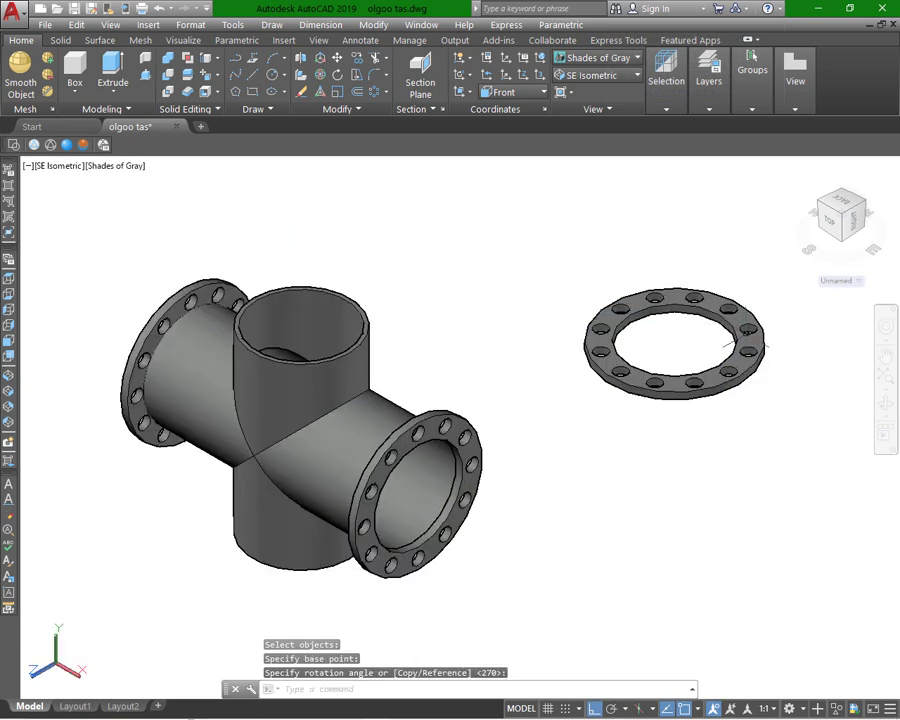
- Move the flat flange from its centre onto the centre of the vertical pipe's top end
{"action": "left_click", "coordinate": [337, 57]}
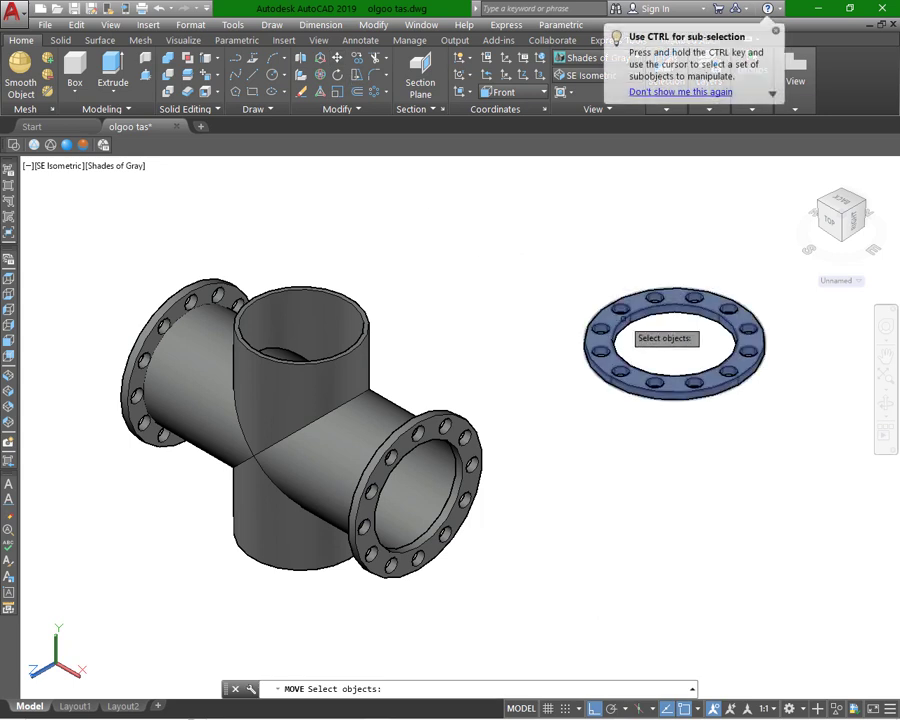
{"action": "left_click", "coordinate": [645, 342]}
{"action": "key", "text": "Return"}
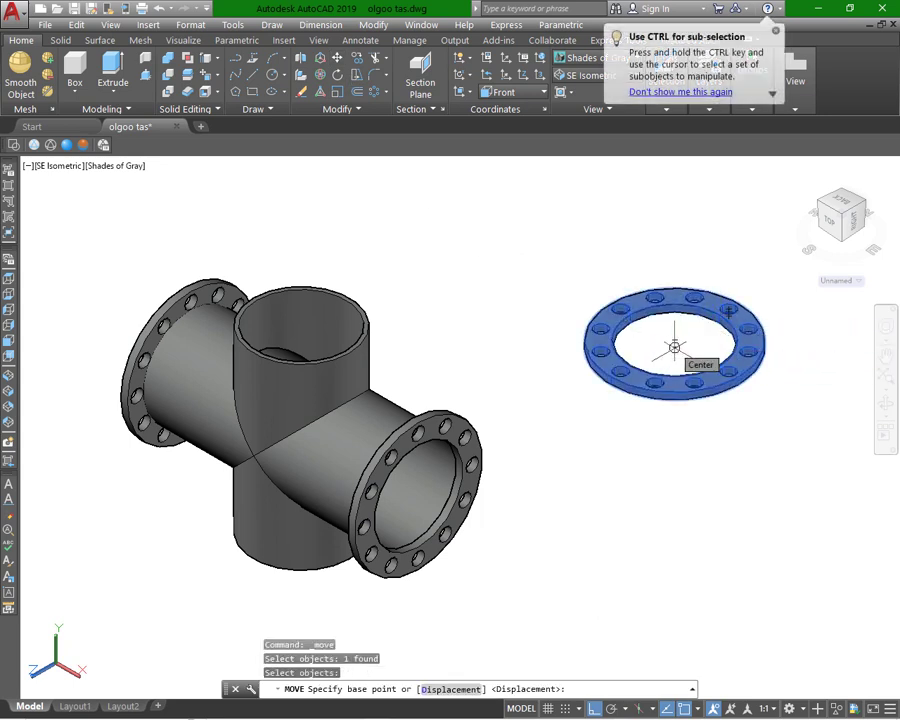
{"action": "left_click", "coordinate": [675, 346]}
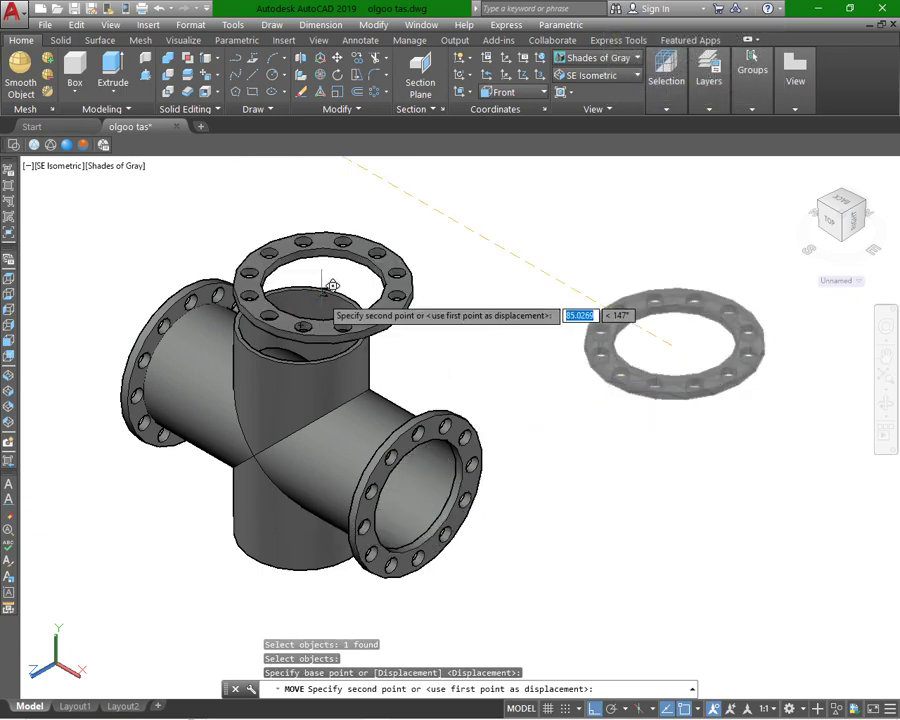
{"action": "left_click", "coordinate": [298, 323]}
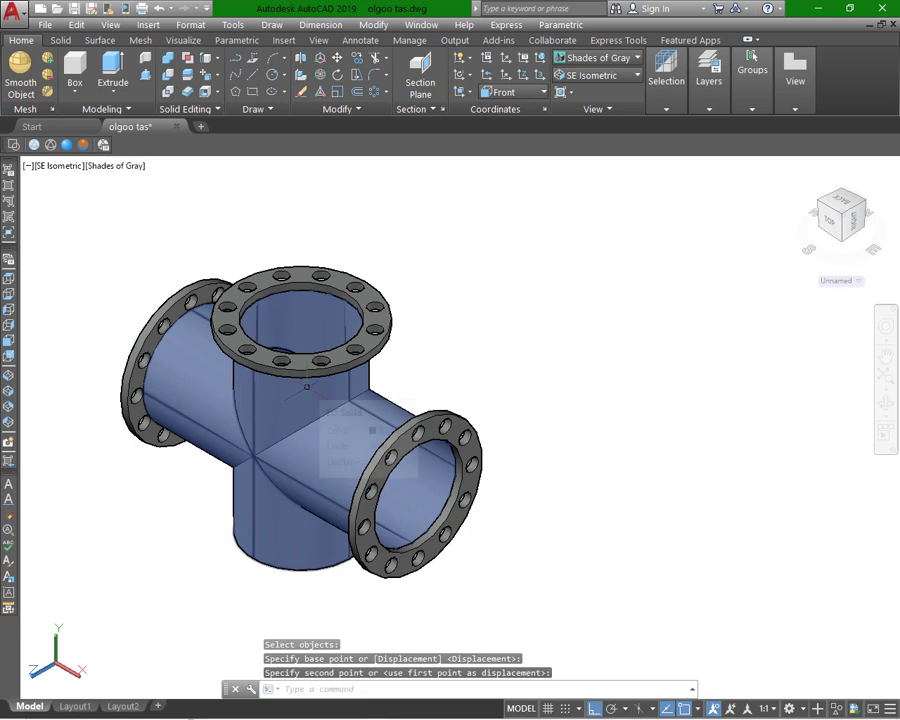
- In the Front view, mirror the top flange across a horizontal line through the pipes' intersection centre, keeping the source object
{"action": "scroll", "coordinate": [330, 385], "scroll_direction": "down", "scroll_amount": 2}
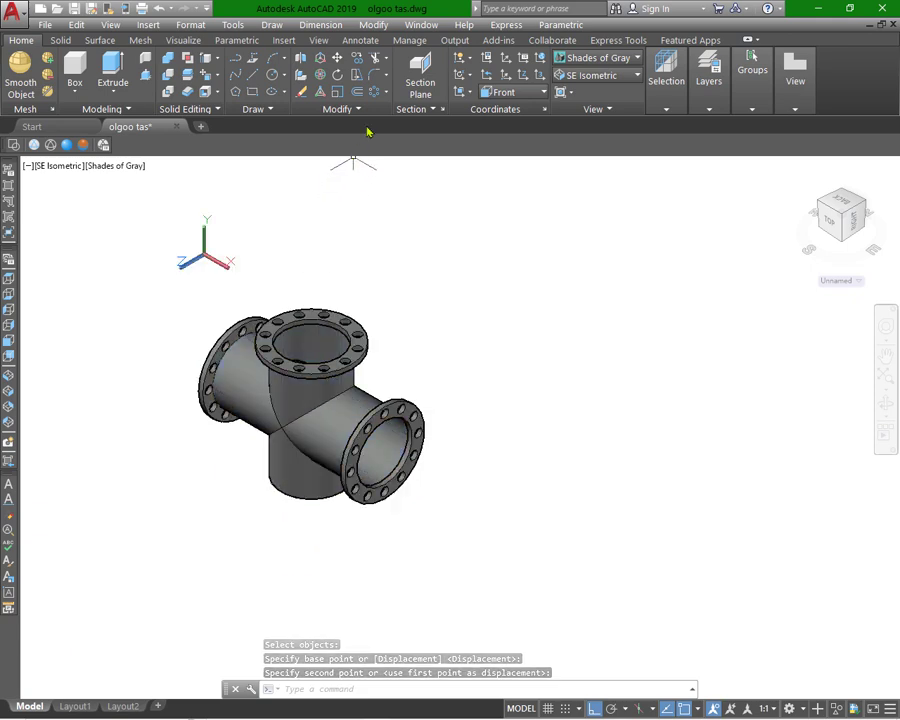
{"action": "left_click", "coordinate": [636, 77]}
{"action": "left_click", "coordinate": [577, 151]}
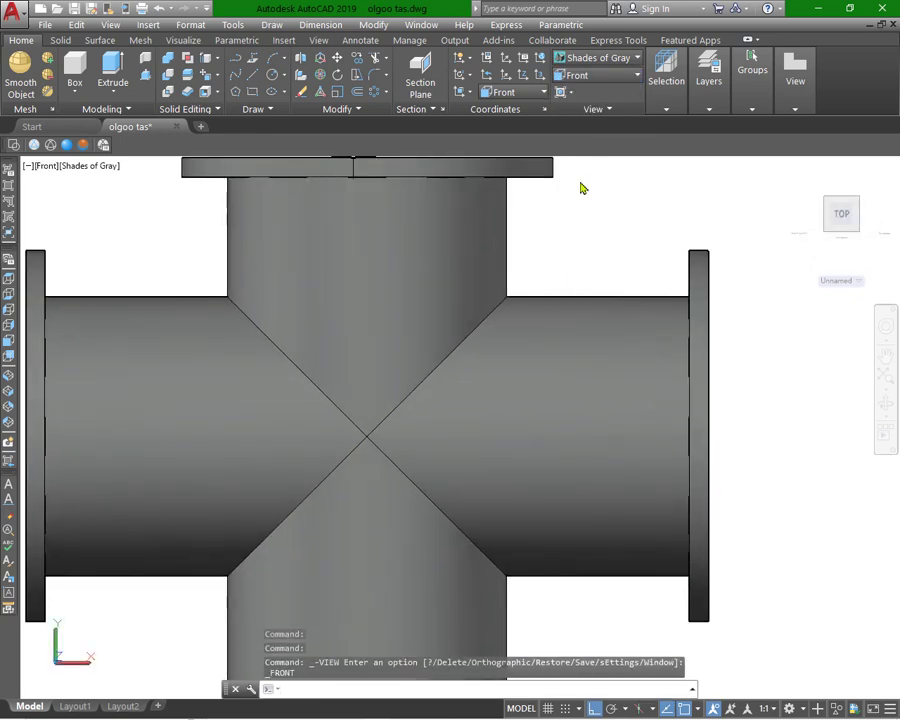
{"action": "scroll", "coordinate": [500, 335], "scroll_direction": "down", "scroll_amount": 5}
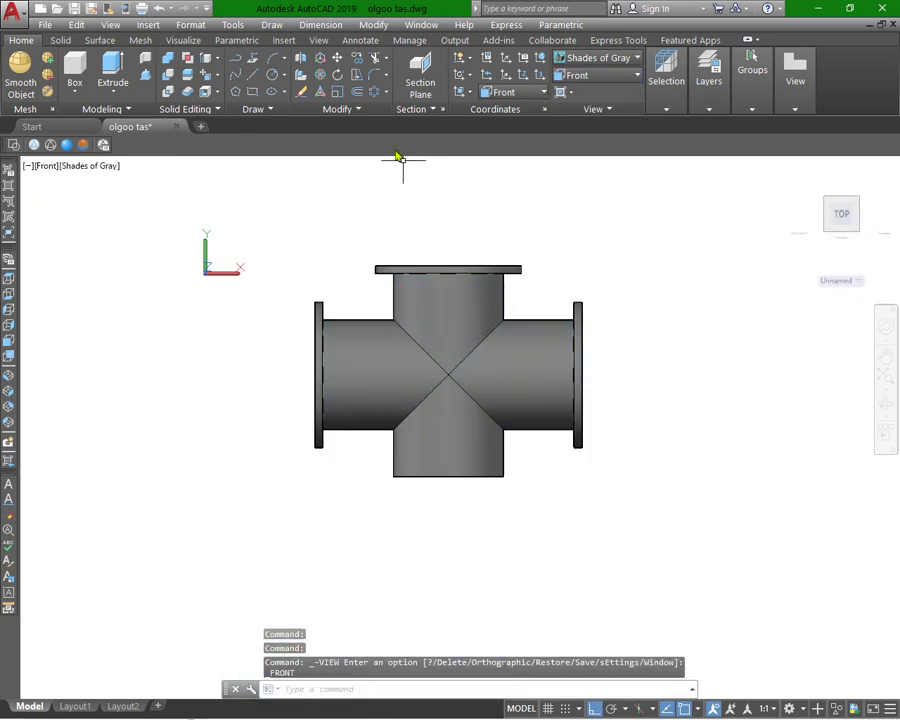
{"action": "left_click", "coordinate": [357, 109]}
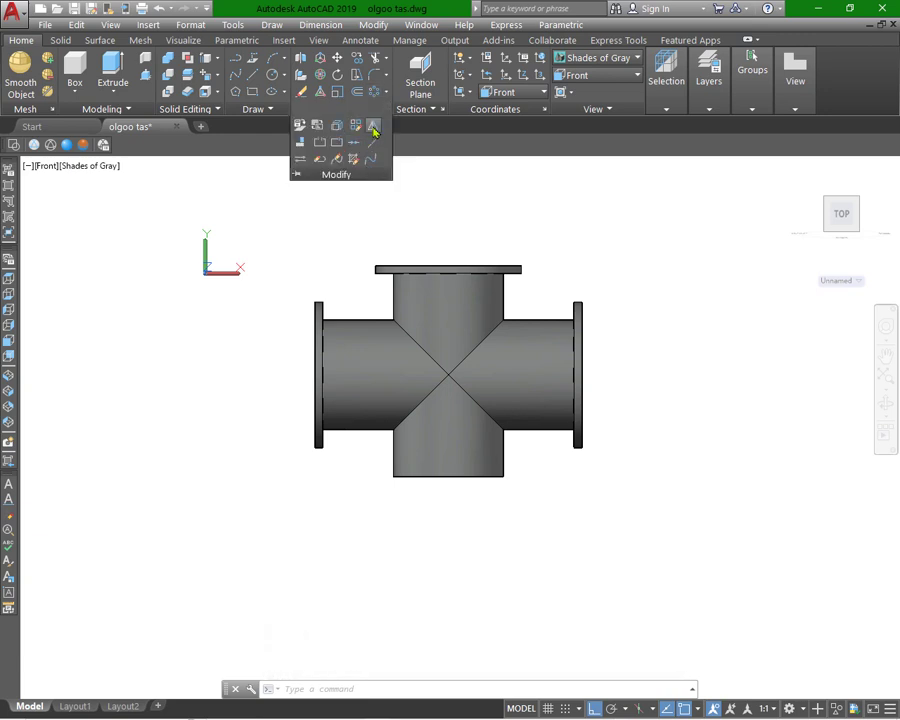
{"action": "left_click", "coordinate": [372, 126]}
{"action": "left_click", "coordinate": [466, 267]}
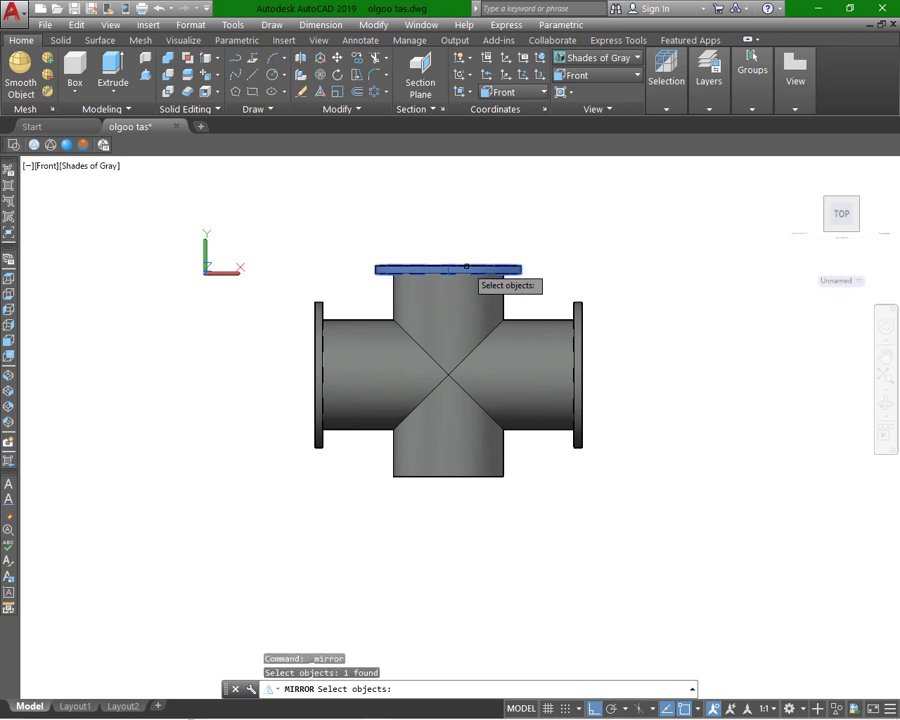
{"action": "key", "text": "Return"}
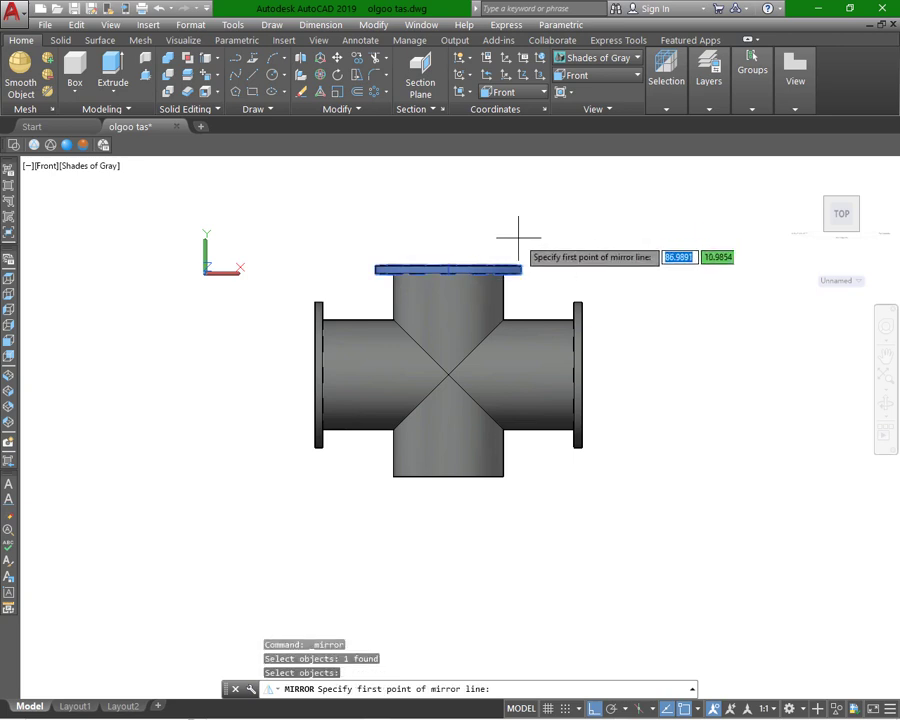
{"action": "left_click", "coordinate": [450, 374]}
{"action": "left_click", "coordinate": [698, 372]}
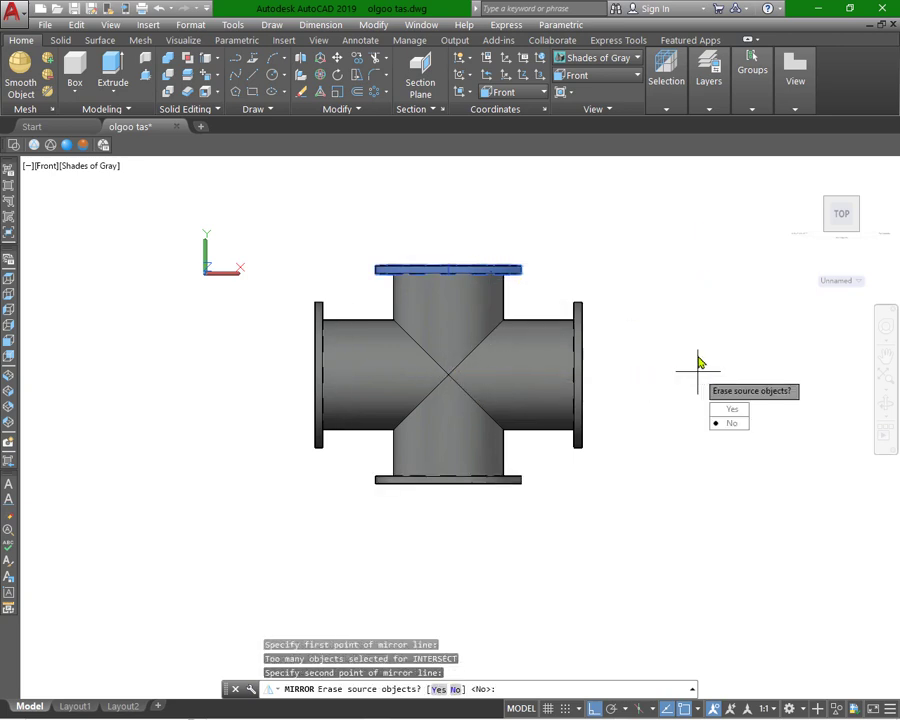
{"action": "right_click", "coordinate": [698, 362]}
{"action": "left_click", "coordinate": [722, 365]}
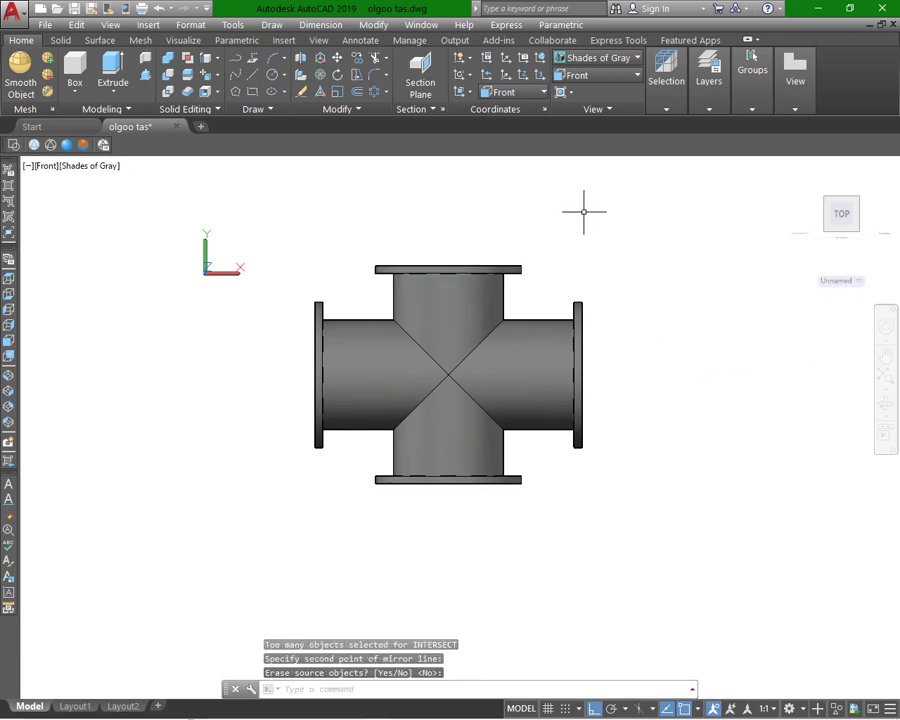
- Return to the SE Isometric view and union the cross-shaped pipe body with all four flanges into one solid
{"action": "left_click", "coordinate": [639, 77]}
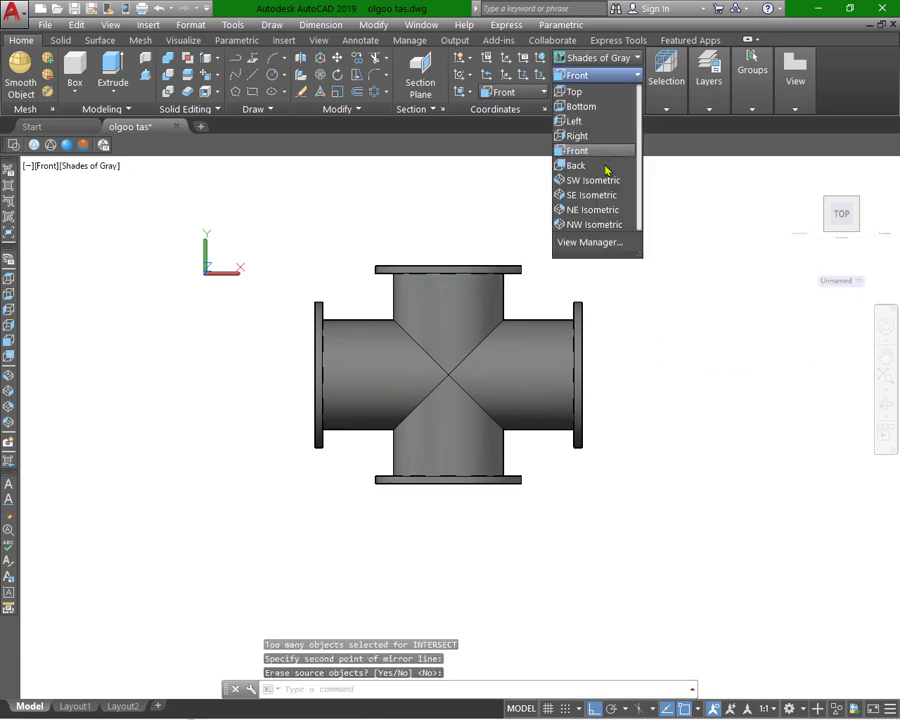
{"action": "left_click", "coordinate": [599, 195]}
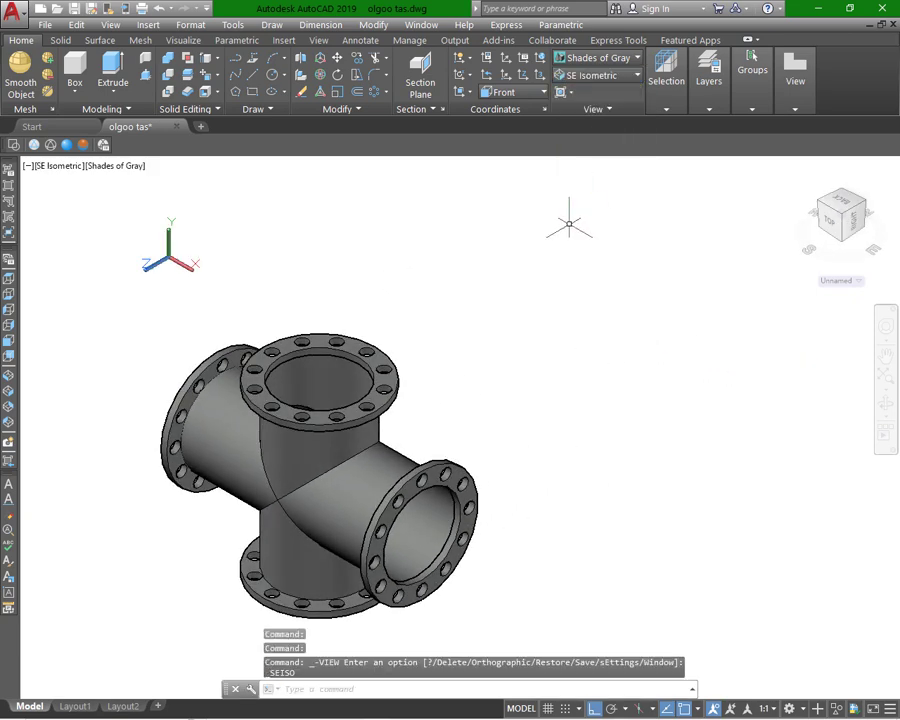
{"action": "scroll", "coordinate": [504, 260], "scroll_direction": "up", "scroll_amount": 2}
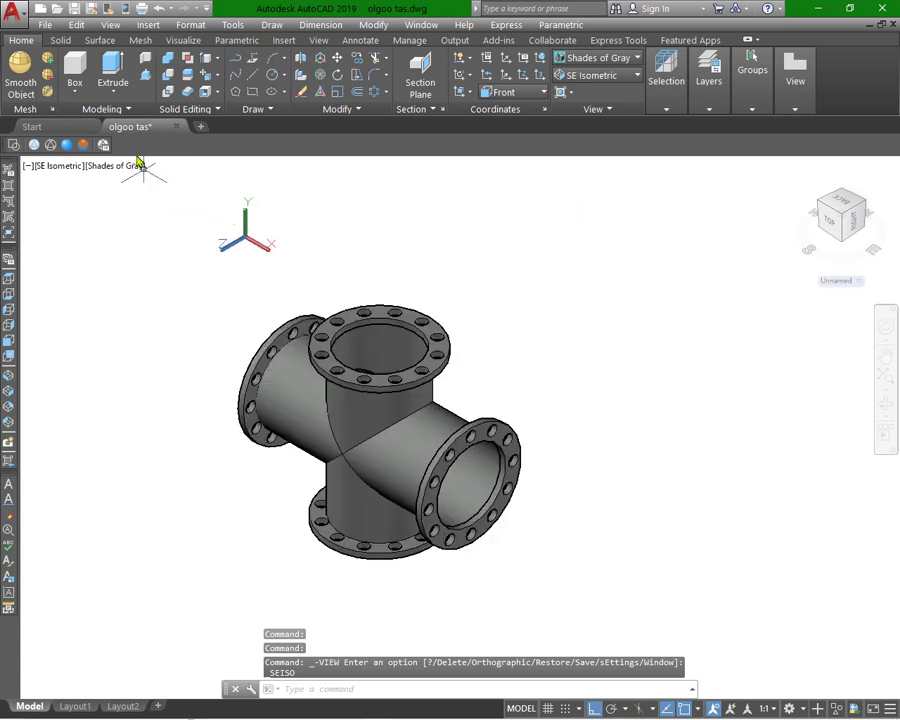
{"action": "left_click", "coordinate": [146, 58]}
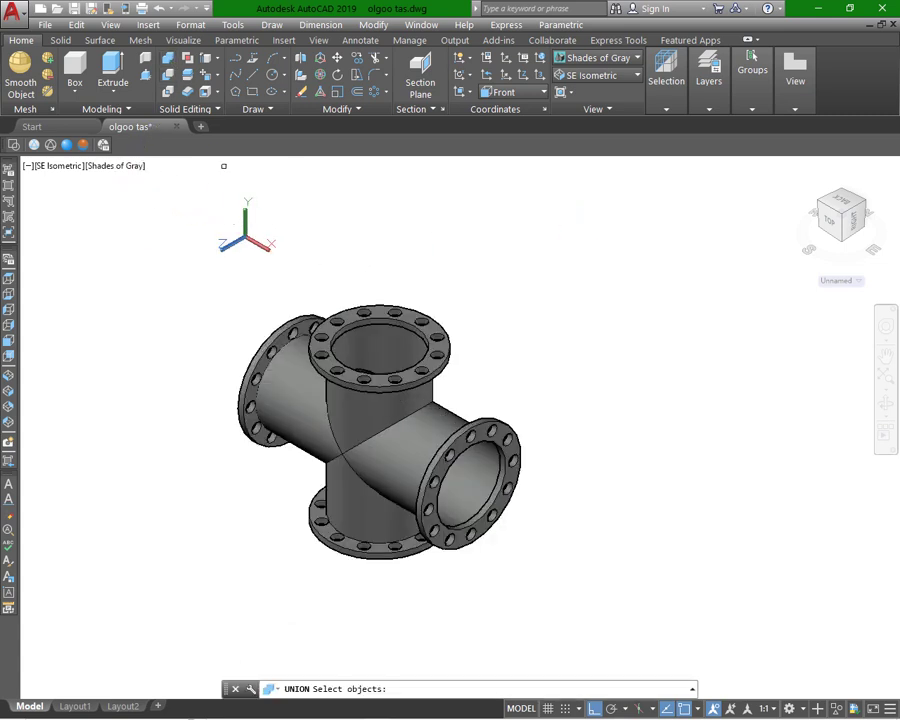
{"action": "left_click", "coordinate": [372, 441]}
{"action": "left_click", "coordinate": [405, 376]}
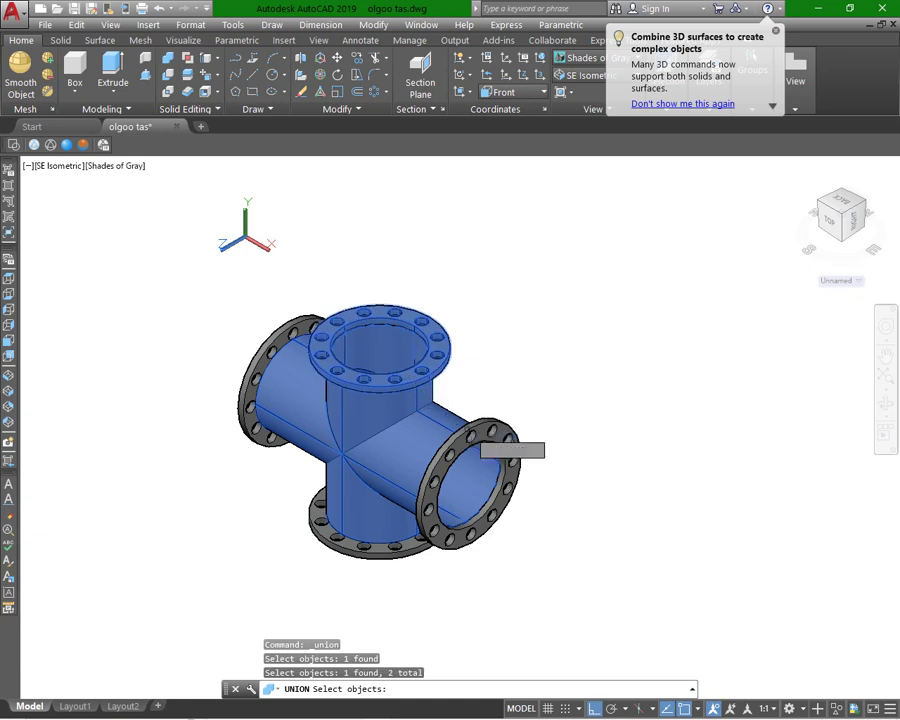
{"action": "left_click", "coordinate": [481, 433]}
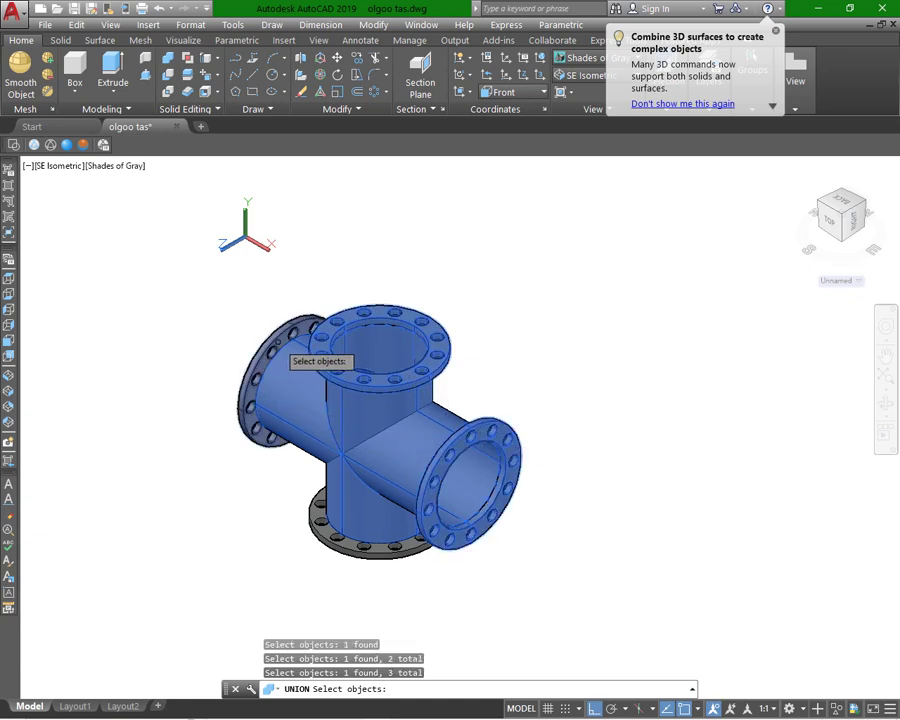
{"action": "left_click", "coordinate": [286, 368]}
{"action": "left_click", "coordinate": [364, 551]}
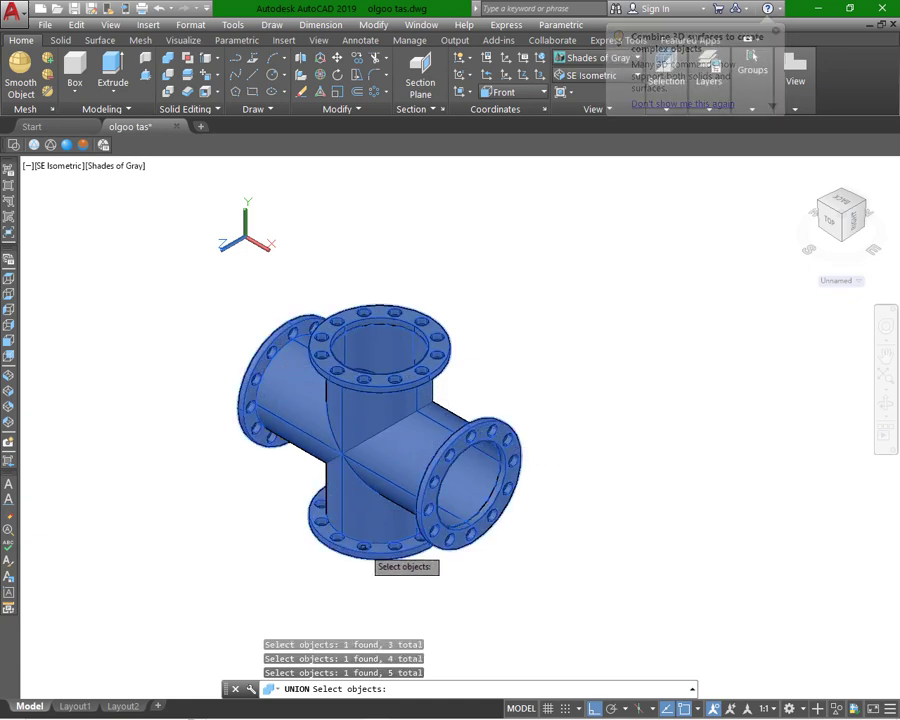
{"action": "key", "text": "Return"}
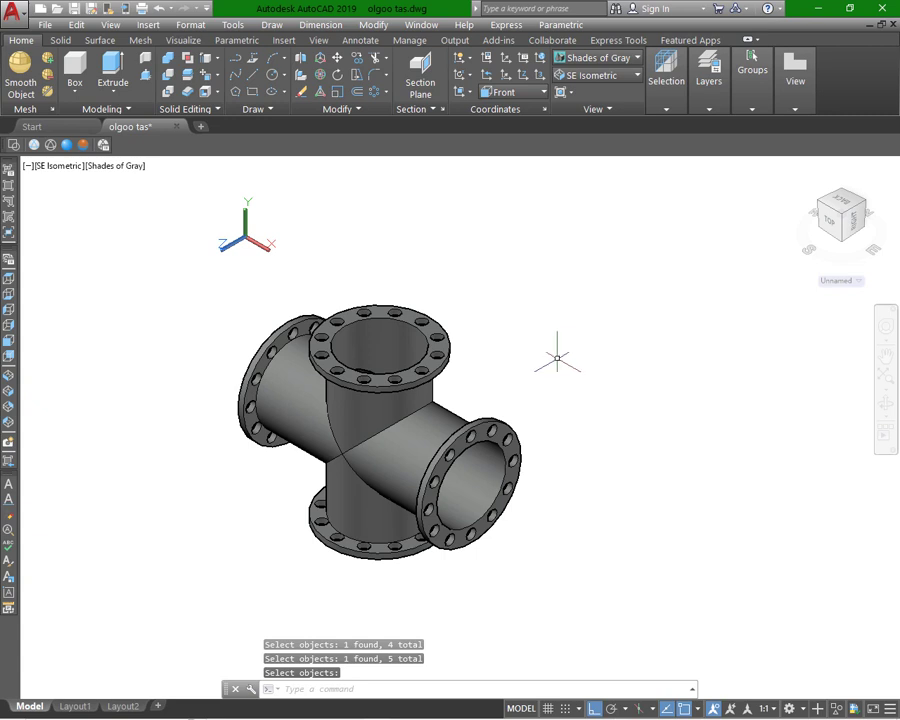
- Color the outer faces of all four pipe branches magenta
{"action": "scroll", "coordinate": [557, 358], "scroll_direction": "down", "scroll_amount": 2}
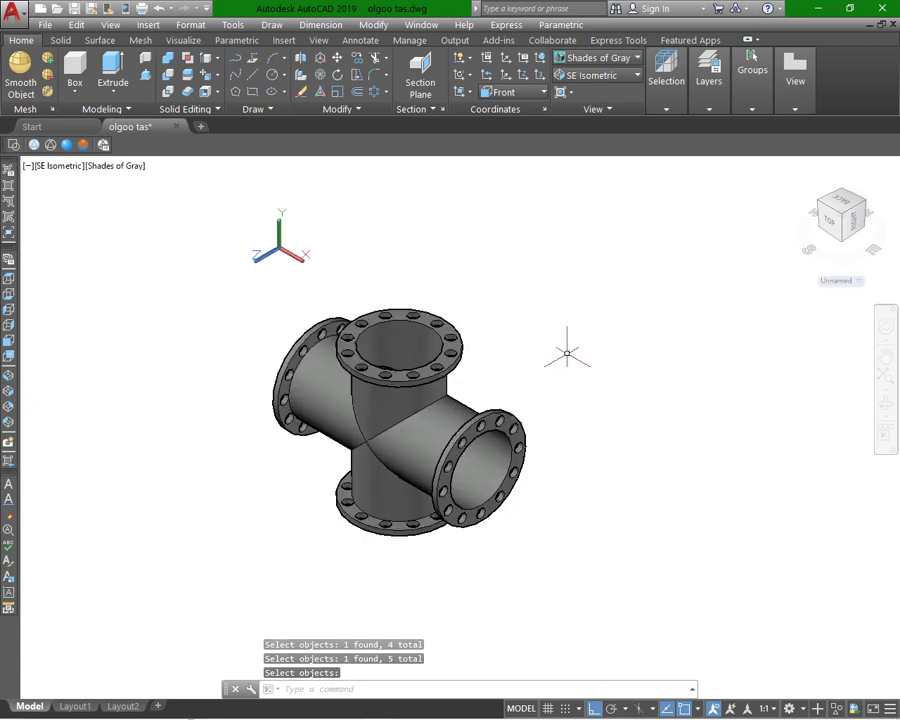
{"action": "scroll", "coordinate": [567, 356], "scroll_direction": "up", "scroll_amount": 2}
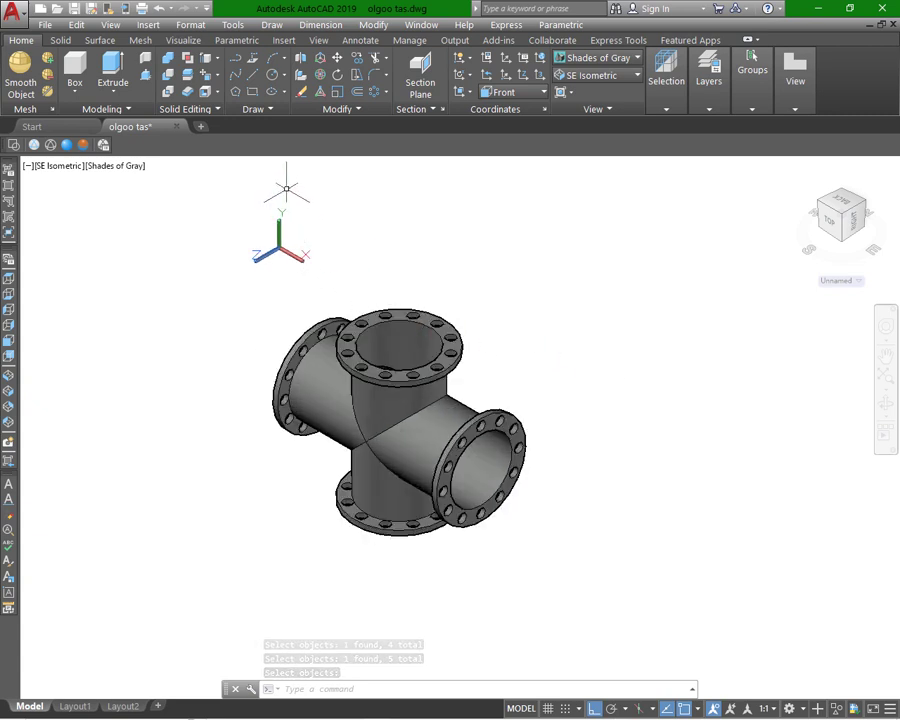
{"action": "left_click", "coordinate": [219, 80]}
{"action": "left_click", "coordinate": [245, 295]}
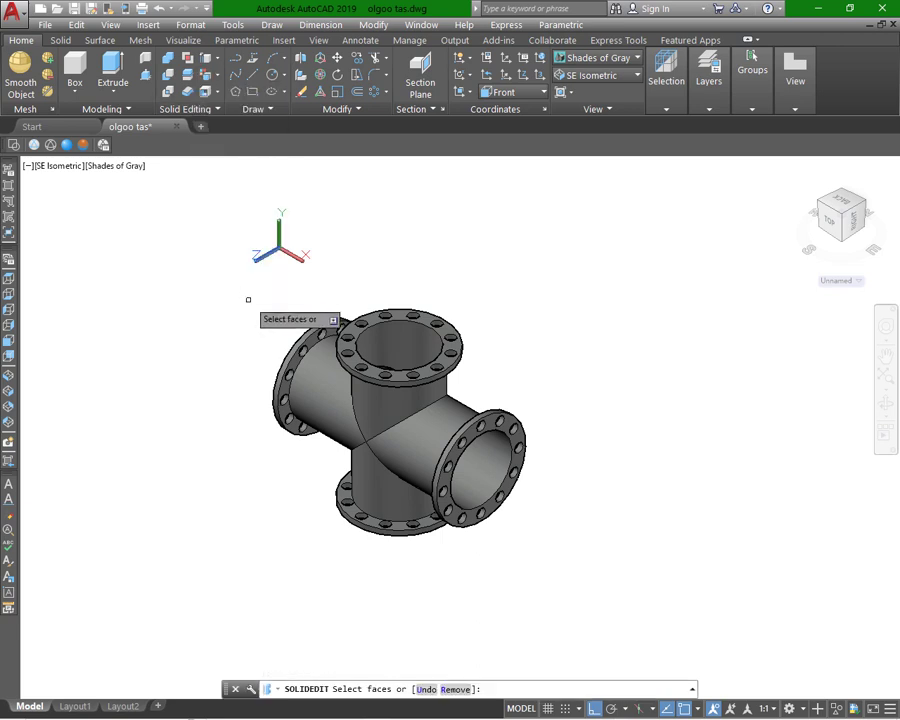
{"action": "left_click", "coordinate": [309, 385]}
{"action": "left_click", "coordinate": [390, 418]}
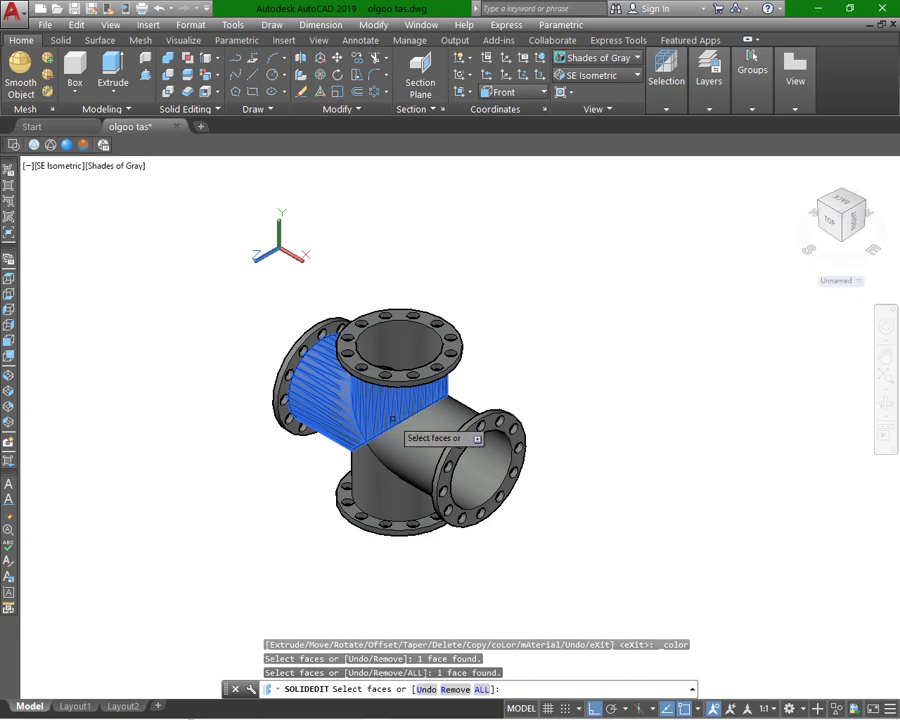
{"action": "left_click", "coordinate": [425, 432]}
{"action": "left_click", "coordinate": [381, 486]}
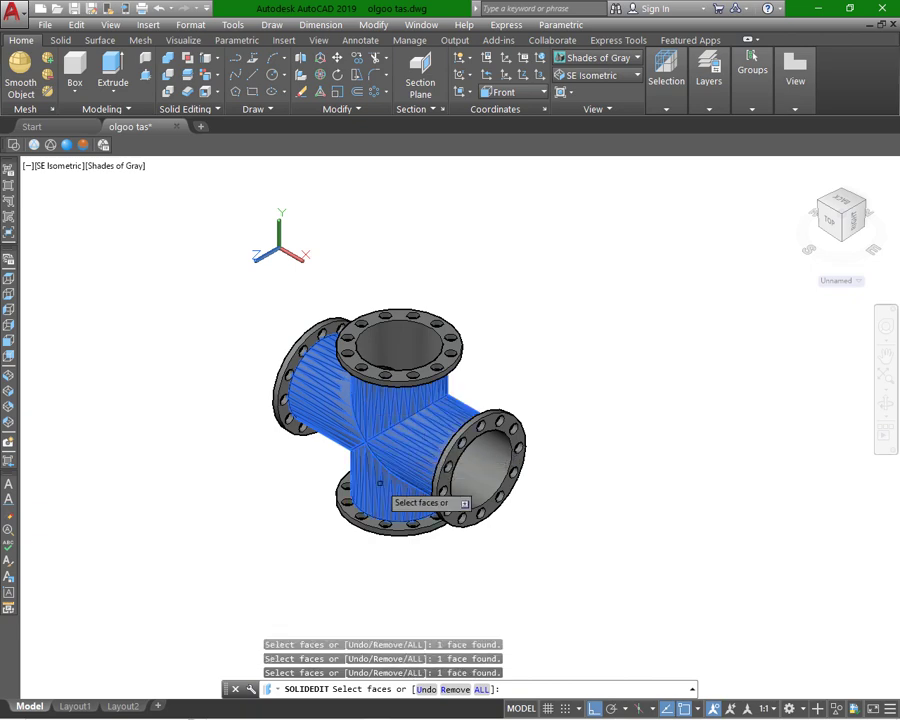
{"action": "right_click", "coordinate": [555, 366]}
{"action": "left_click", "coordinate": [584, 381]}
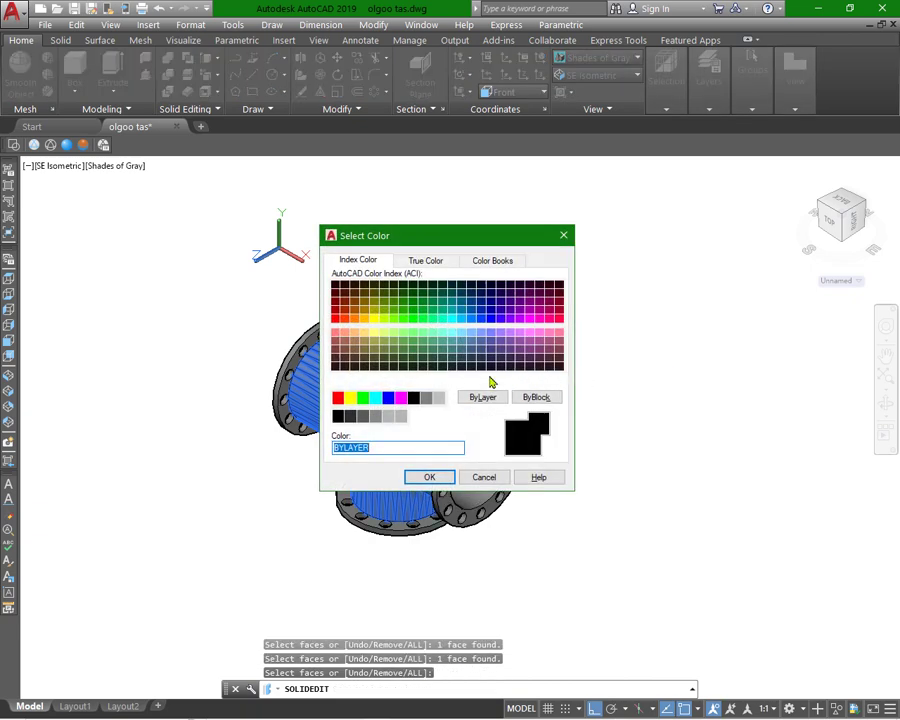
{"action": "left_click", "coordinate": [400, 398]}
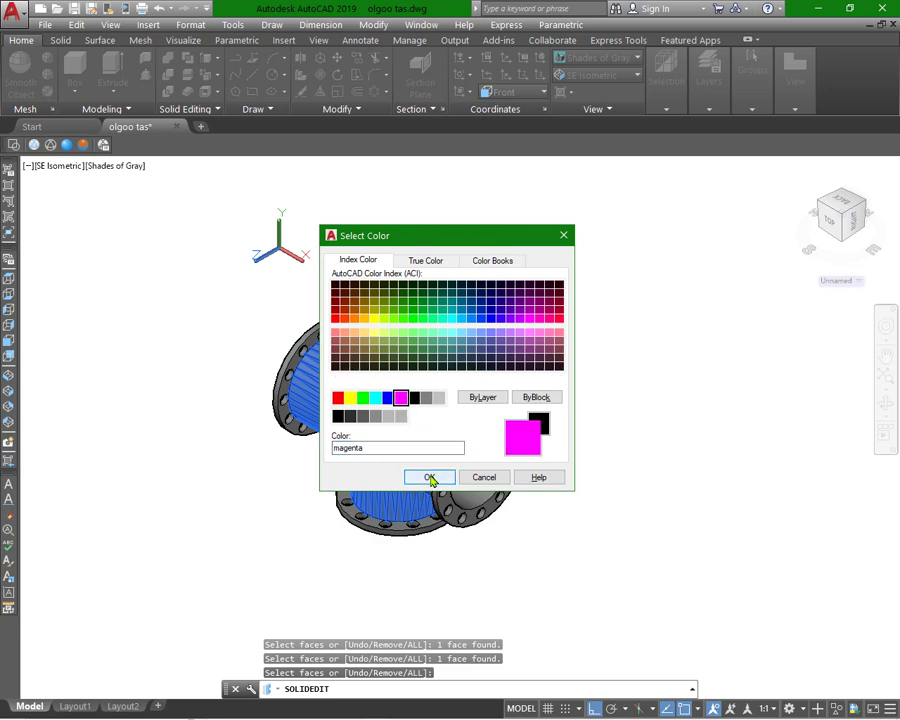
{"action": "left_click", "coordinate": [429, 478]}
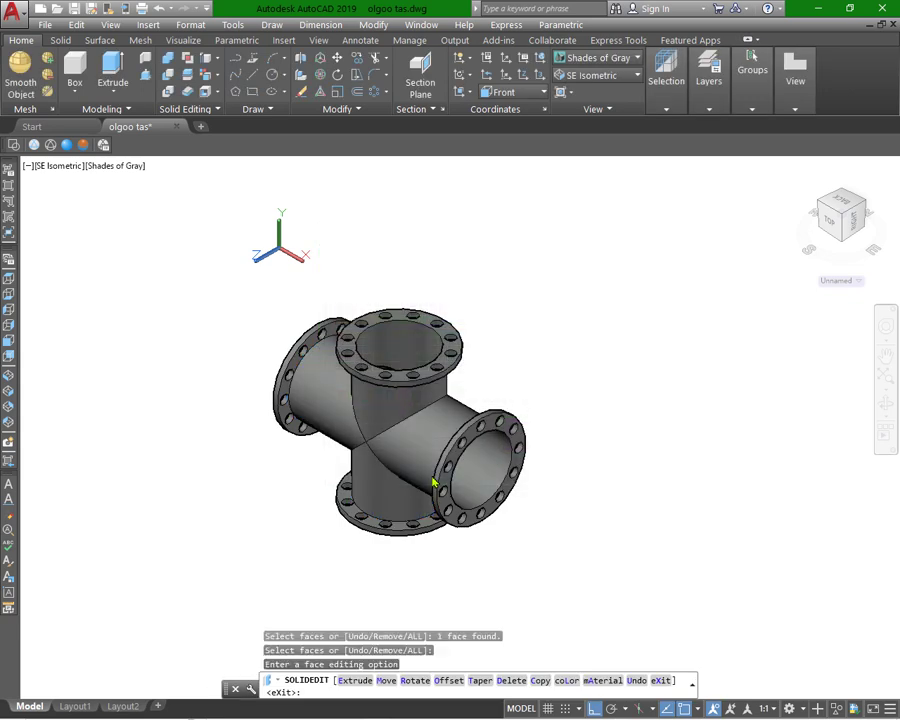
- Switch the visual style to Conceptual
{"action": "left_click", "coordinate": [637, 57]}
{"action": "left_click", "coordinate": [641, 90]}
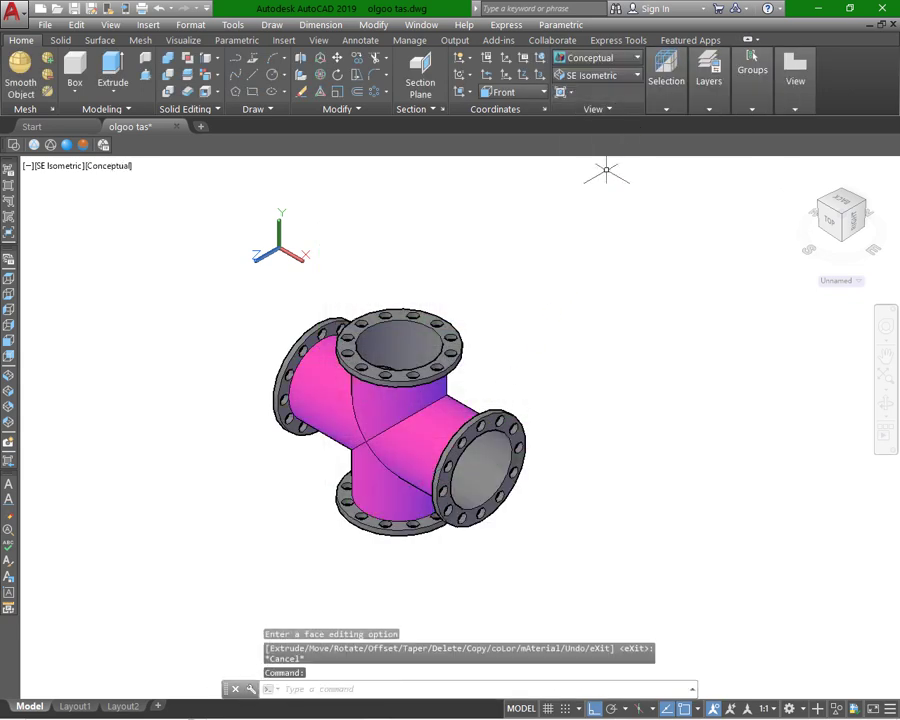
{"action": "key", "text": "ctrl+z"}
- Start recoloring faces and select the flat annular face and outer rim of both the near horizontal-pipe flange and the top flange
{"action": "left_click", "coordinate": [212, 82]}
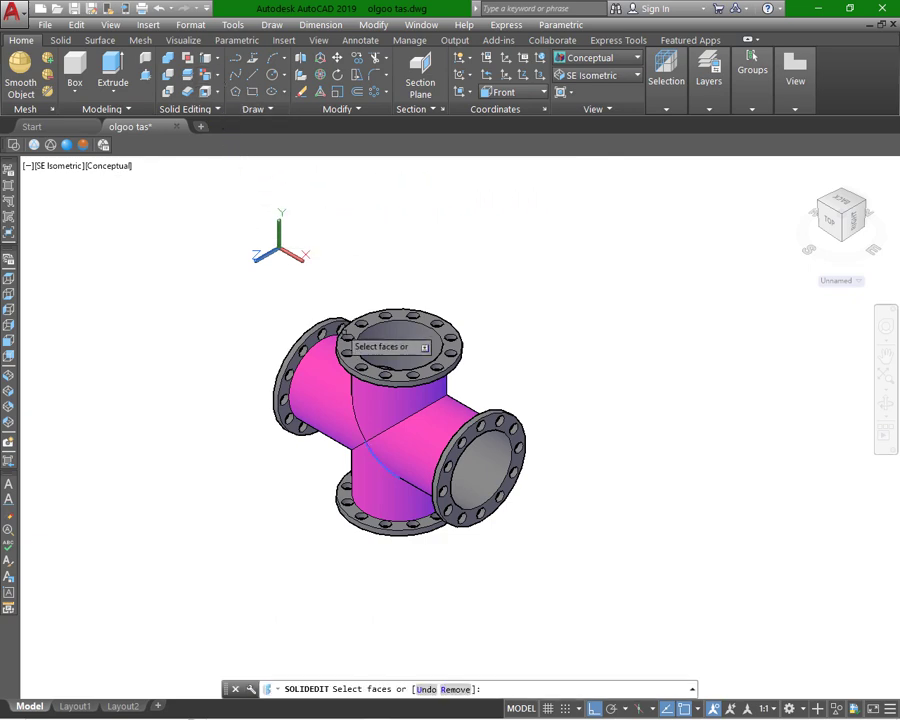
{"action": "scroll", "coordinate": [436, 496], "scroll_direction": "up", "scroll_amount": 5}
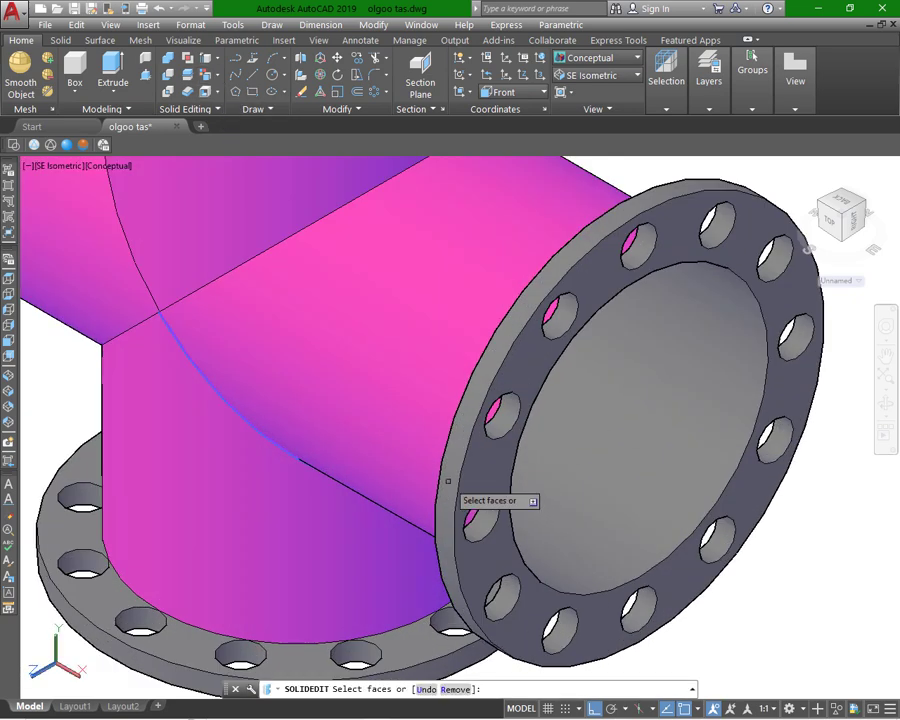
{"action": "left_click", "coordinate": [524, 374]}
{"action": "scroll", "coordinate": [491, 370], "scroll_direction": "up", "scroll_amount": 3}
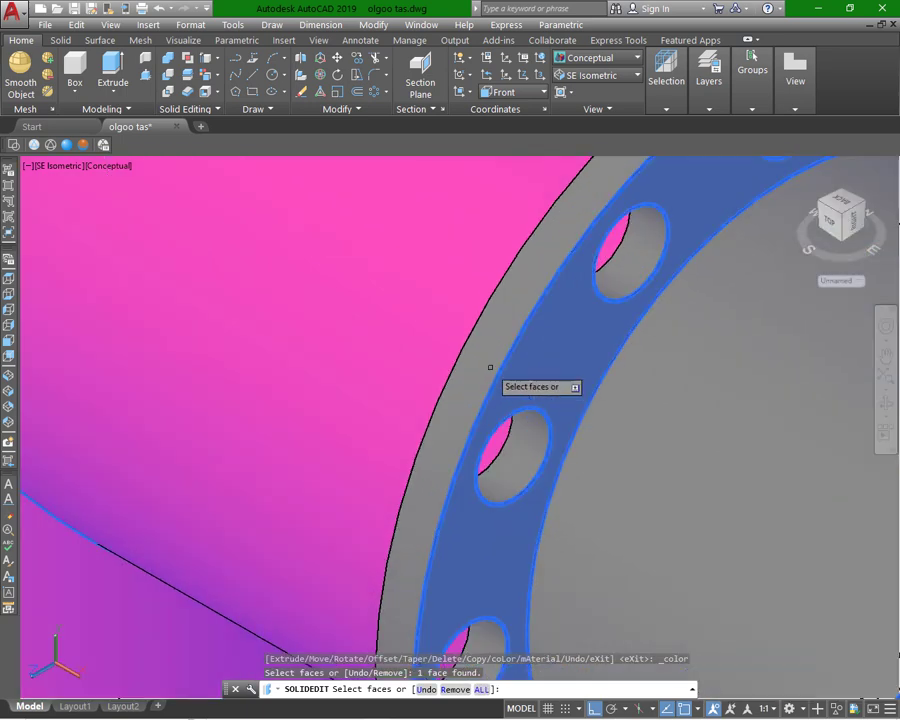
{"action": "left_click", "coordinate": [492, 369]}
{"action": "scroll", "coordinate": [495, 367], "scroll_direction": "down", "scroll_amount": 6}
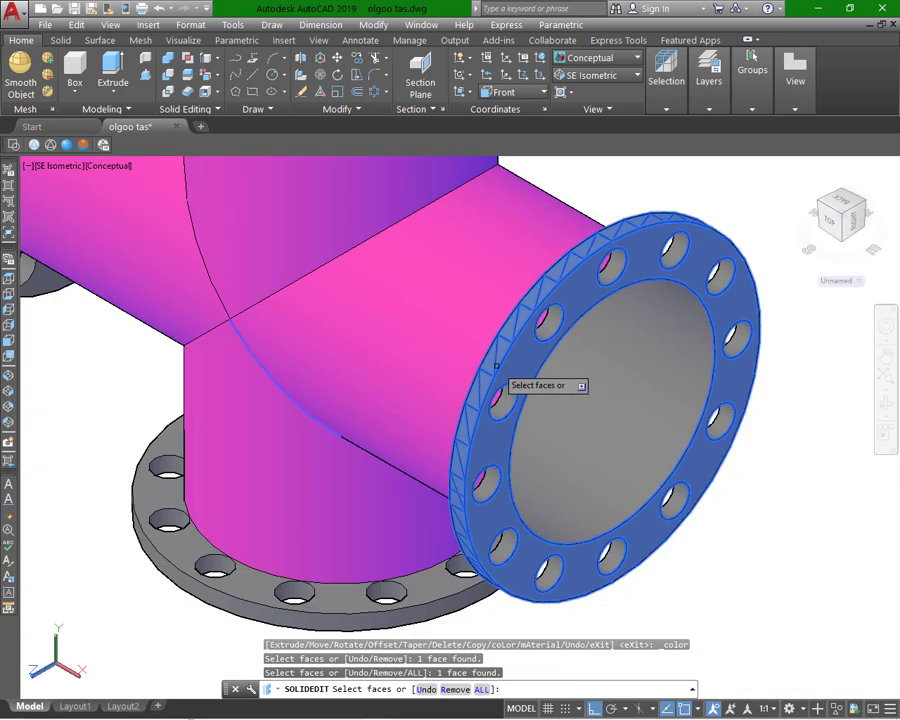
{"action": "scroll", "coordinate": [499, 372], "scroll_direction": "down", "scroll_amount": 2}
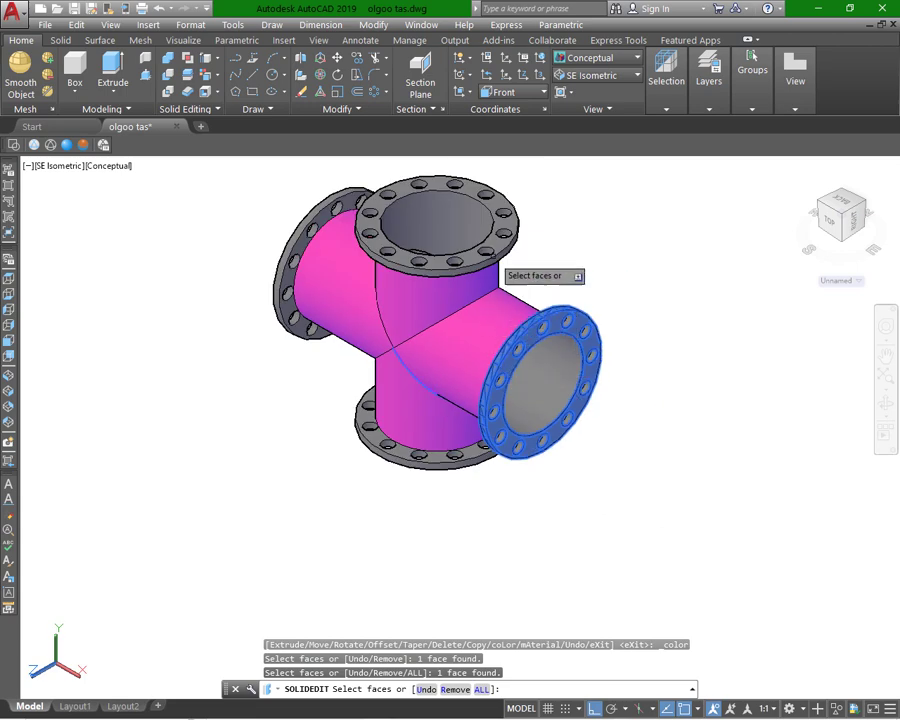
{"action": "scroll", "coordinate": [500, 262], "scroll_direction": "up", "scroll_amount": 1}
{"action": "scroll", "coordinate": [498, 262], "scroll_direction": "up", "scroll_amount": 3}
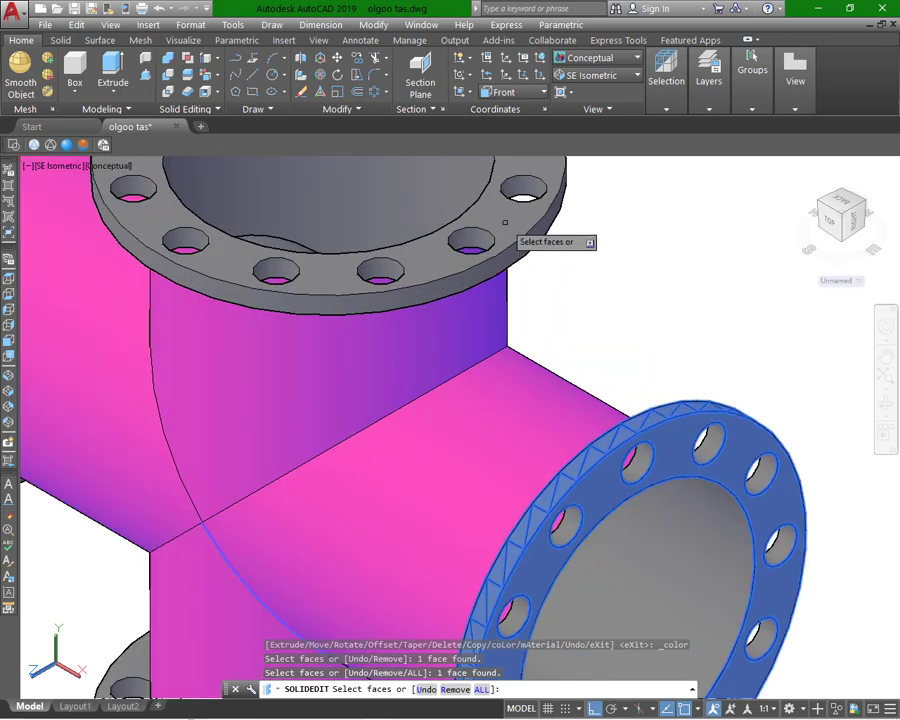
{"action": "left_click", "coordinate": [505, 218]}
{"action": "left_click", "coordinate": [505, 220]}
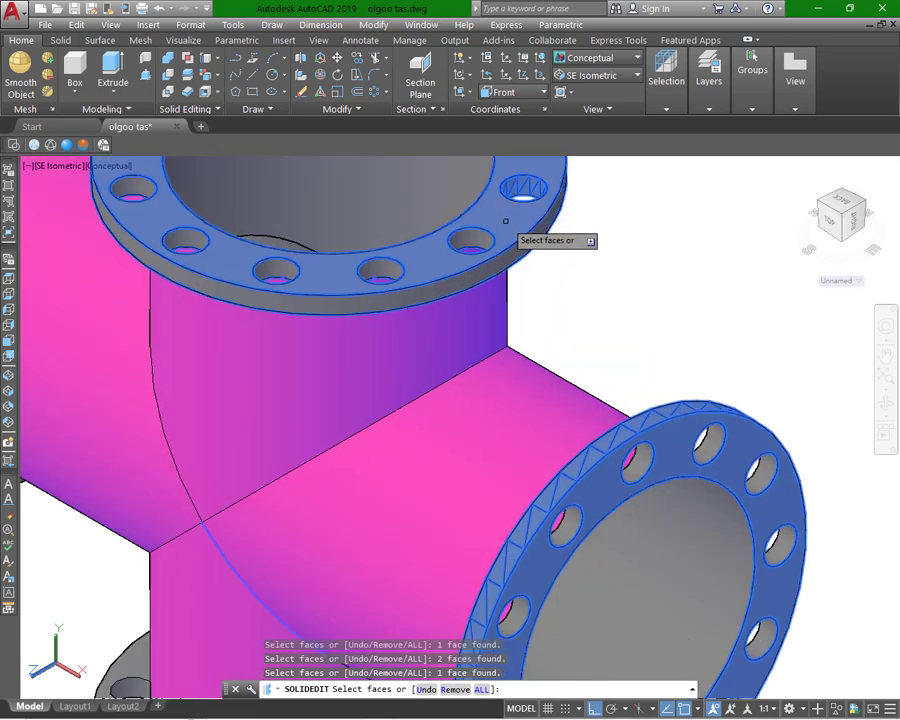
{"action": "left_click", "coordinate": [514, 252]}
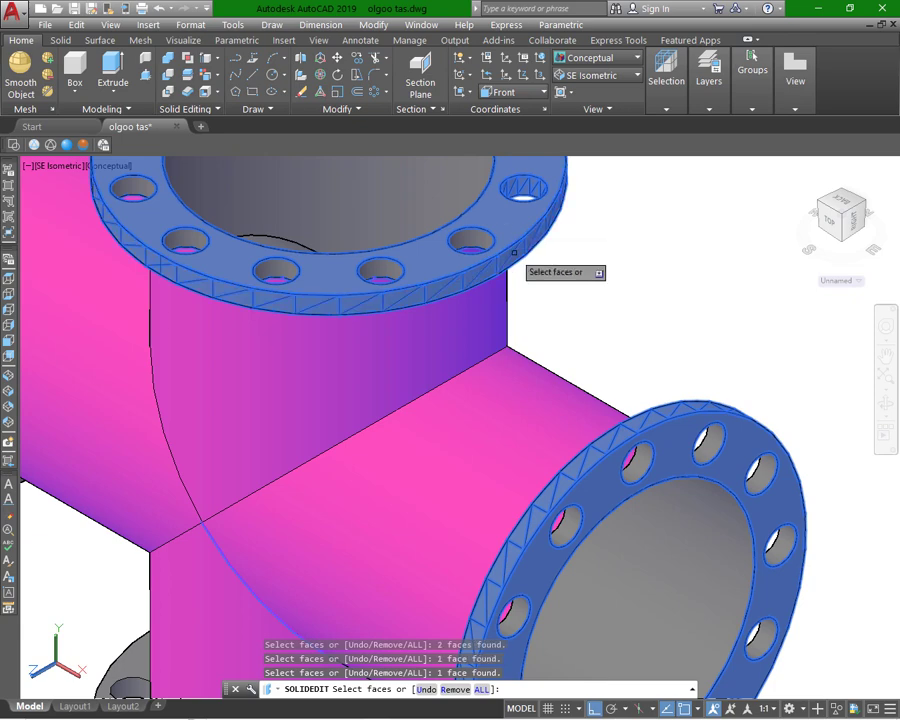
- Add the flat annular face and outer rim of the bottom flange and the far horizontal-pipe flange to the face selection
{"action": "scroll", "coordinate": [514, 252], "scroll_direction": "down", "scroll_amount": 5}
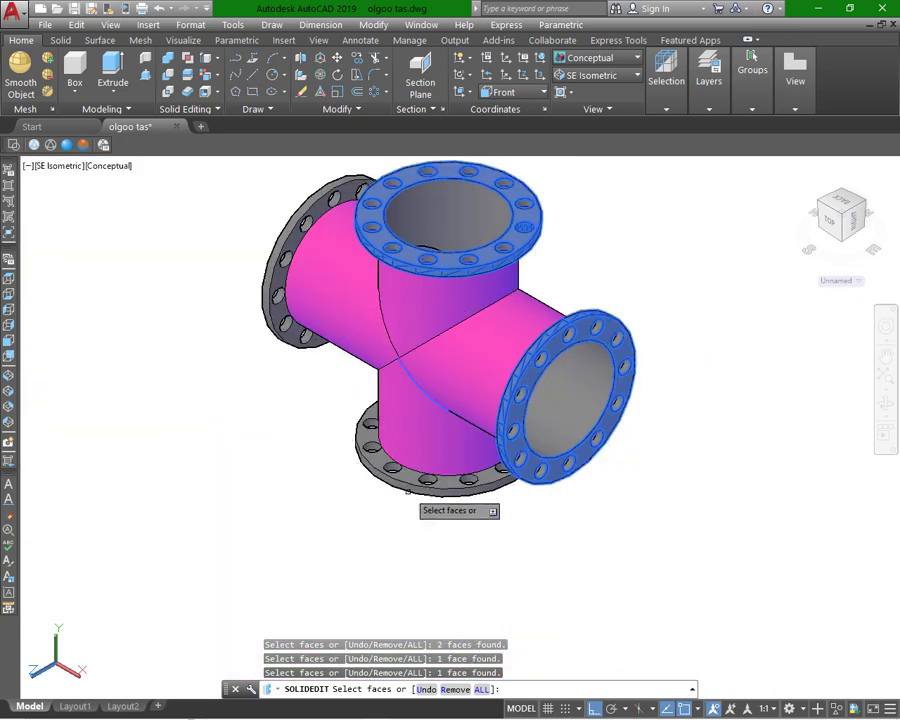
{"action": "scroll", "coordinate": [408, 491], "scroll_direction": "up", "scroll_amount": 8}
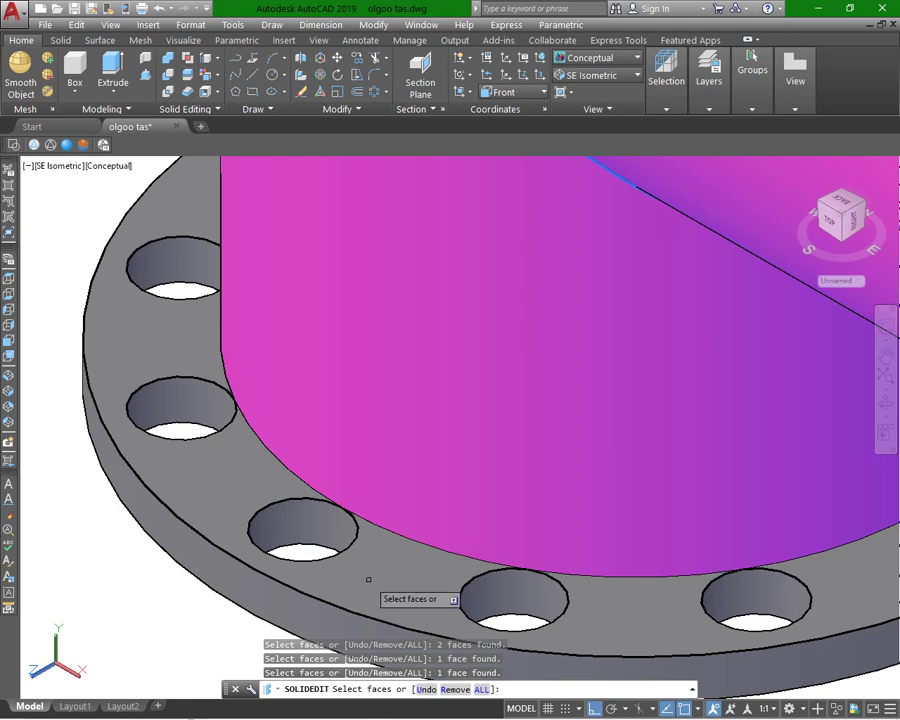
{"action": "left_click", "coordinate": [368, 579]}
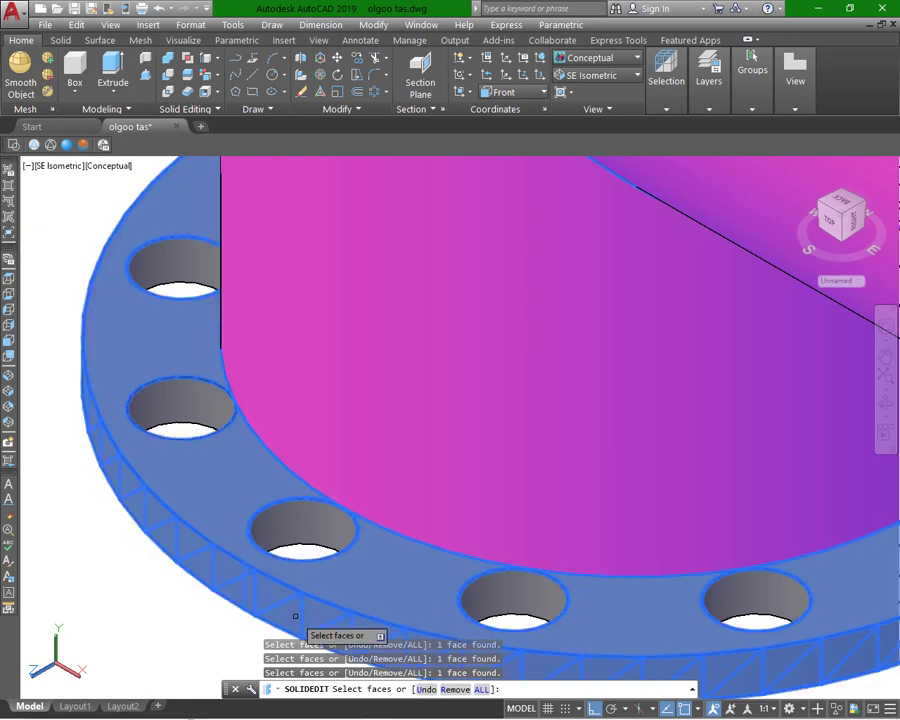
{"action": "scroll", "coordinate": [300, 625], "scroll_direction": "down", "scroll_amount": 6}
{"action": "scroll", "coordinate": [254, 455], "scroll_direction": "up", "scroll_amount": 5}
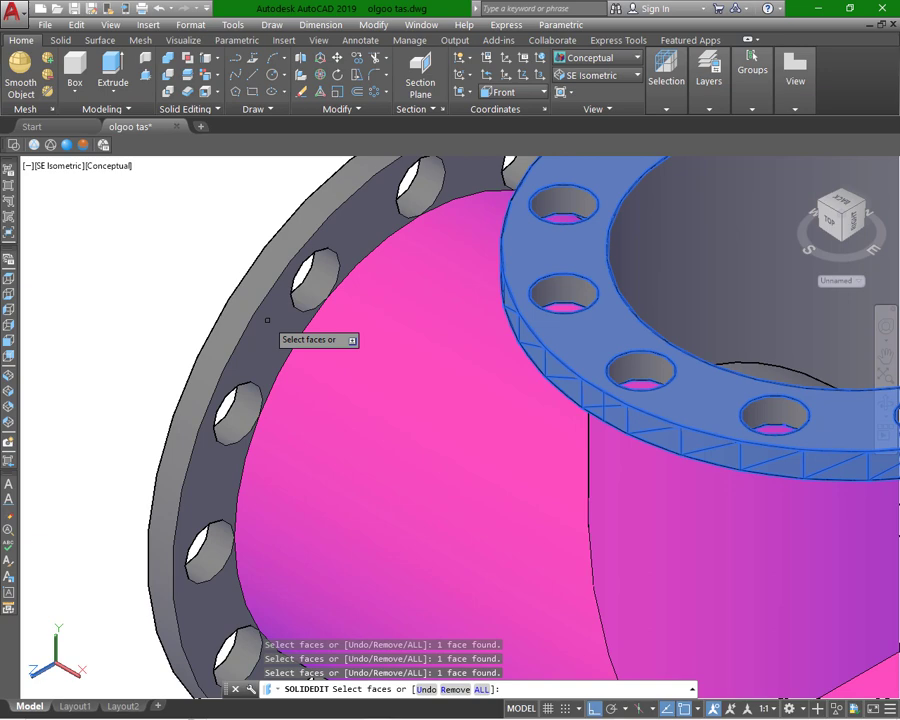
{"action": "scroll", "coordinate": [267, 320], "scroll_direction": "up", "scroll_amount": 3}
{"action": "left_click", "coordinate": [268, 317]}
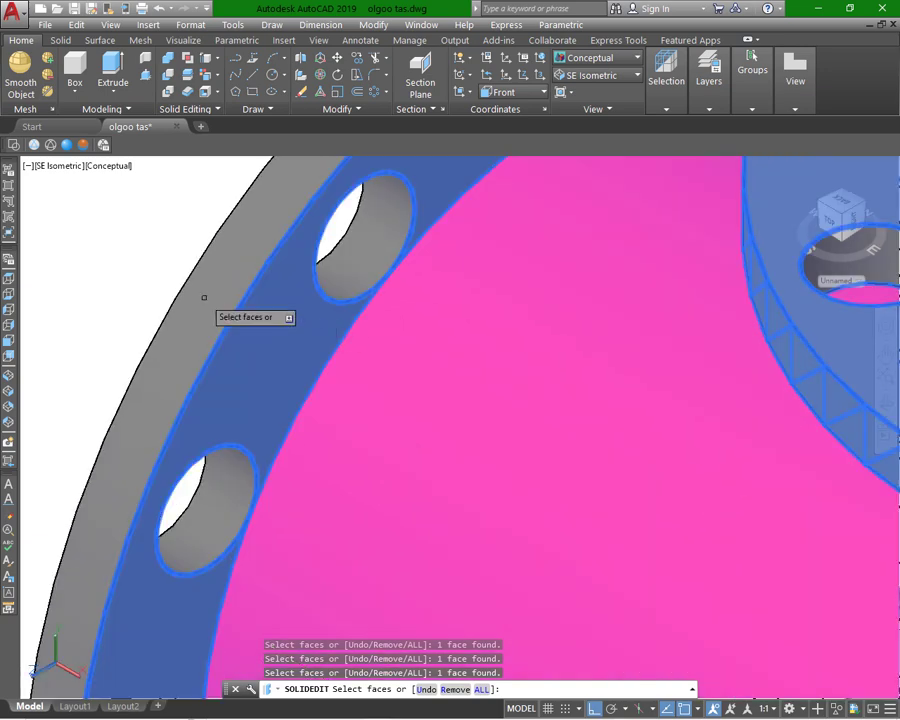
- Color the selected flange faces yellow and finish the solid editing
{"action": "right_click", "coordinate": [231, 322]}
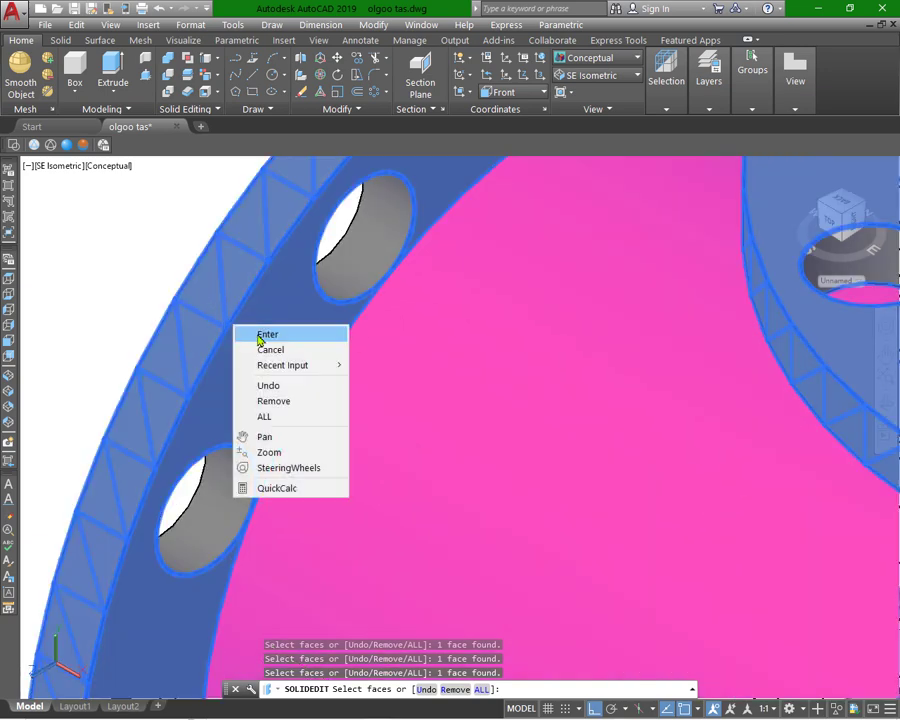
{"action": "left_click", "coordinate": [257, 336]}
{"action": "left_click", "coordinate": [349, 399]}
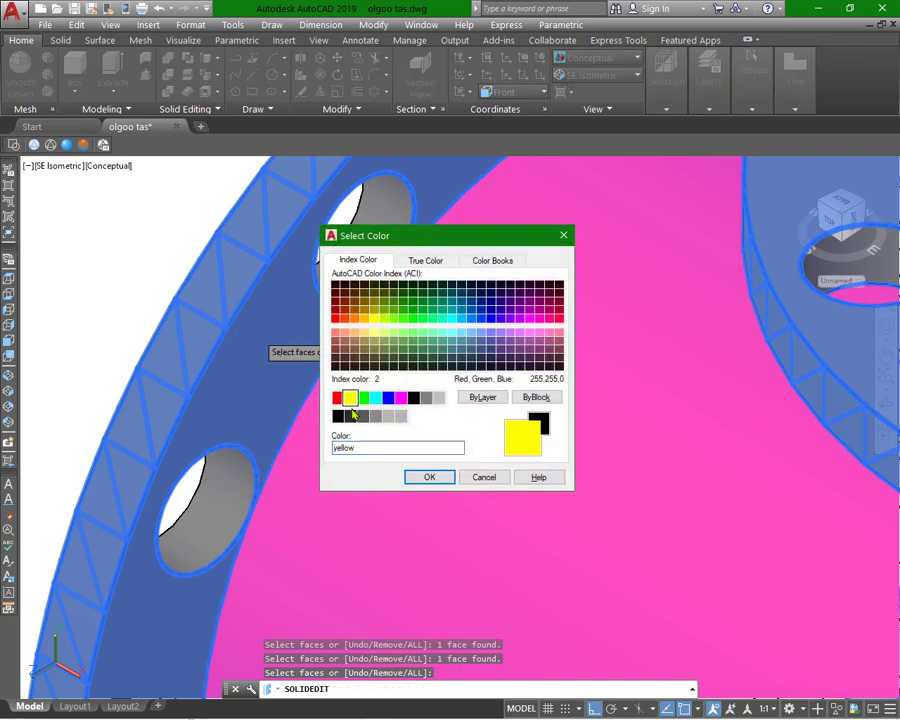
{"action": "left_click", "coordinate": [426, 477]}
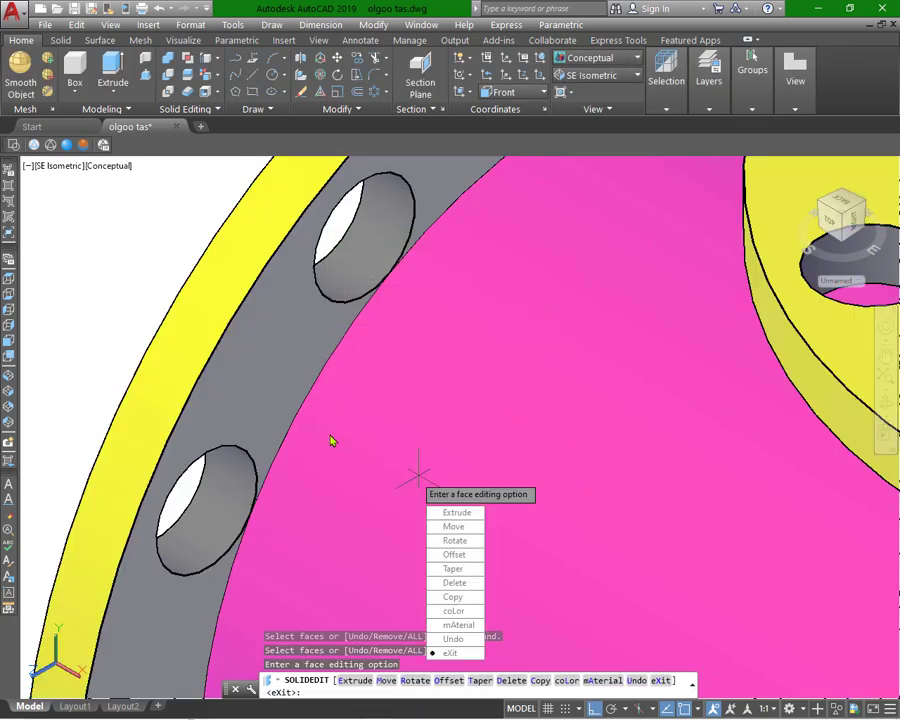
{"action": "scroll", "coordinate": [327, 428], "scroll_direction": "down", "scroll_amount": 5}
{"action": "scroll", "coordinate": [308, 412], "scroll_direction": "down", "scroll_amount": 2}
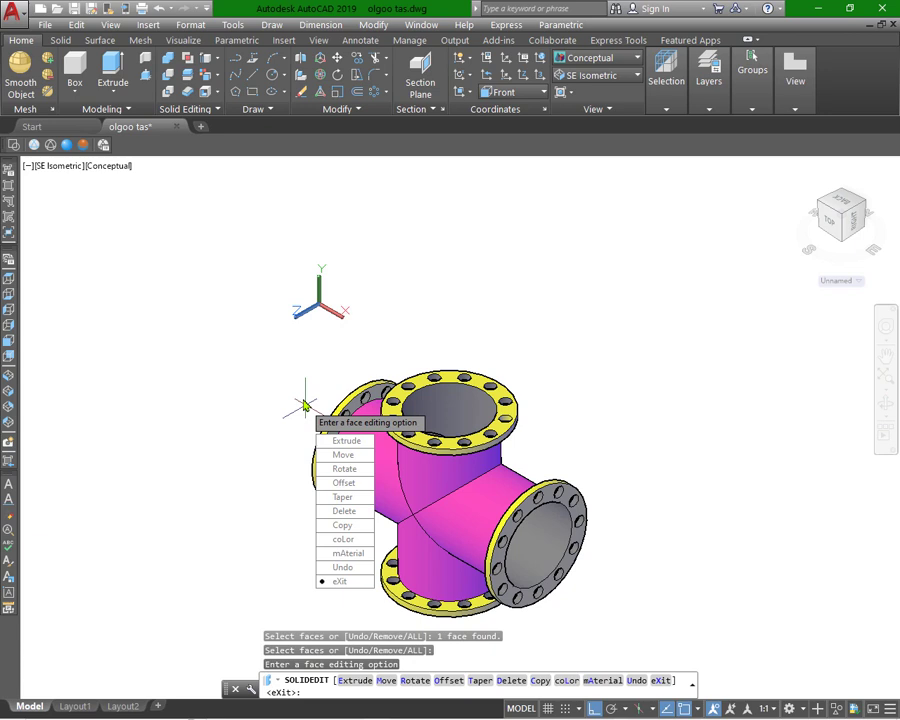
{"action": "left_click", "coordinate": [341, 582]}
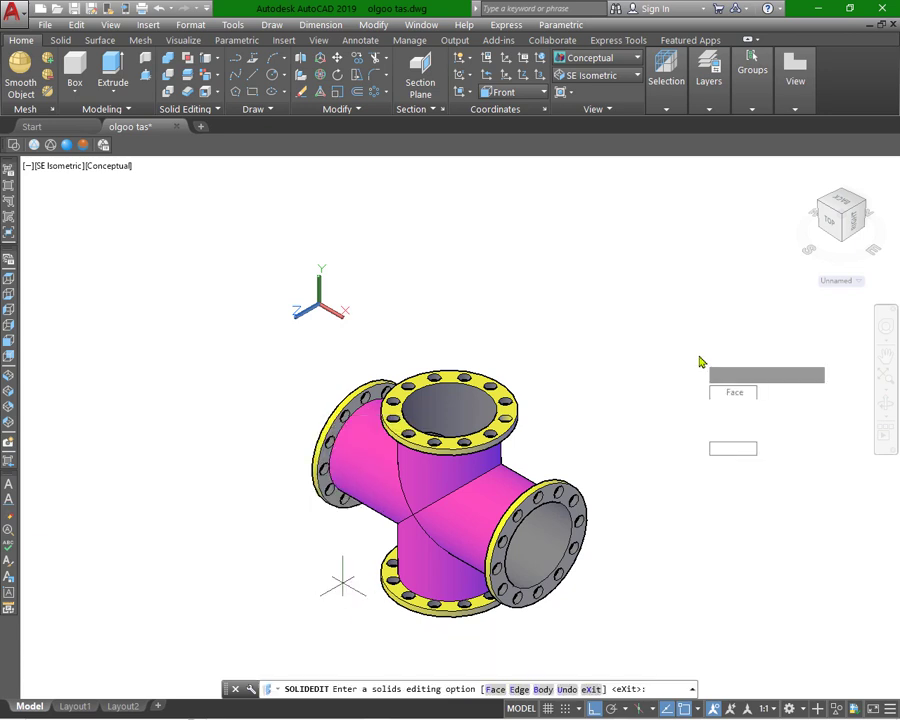
{"action": "right_click", "coordinate": [671, 299]}
{"action": "left_click", "coordinate": [704, 309]}
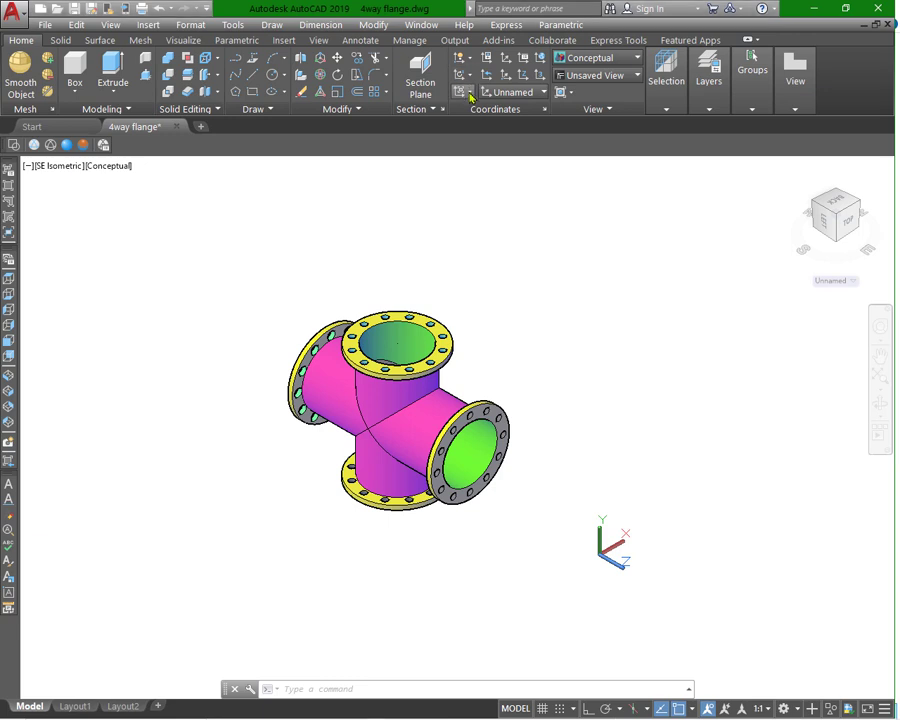
- Align the UCS with the outer rim face of the top flange and accept the orientation
{"action": "left_click", "coordinate": [470, 92]}
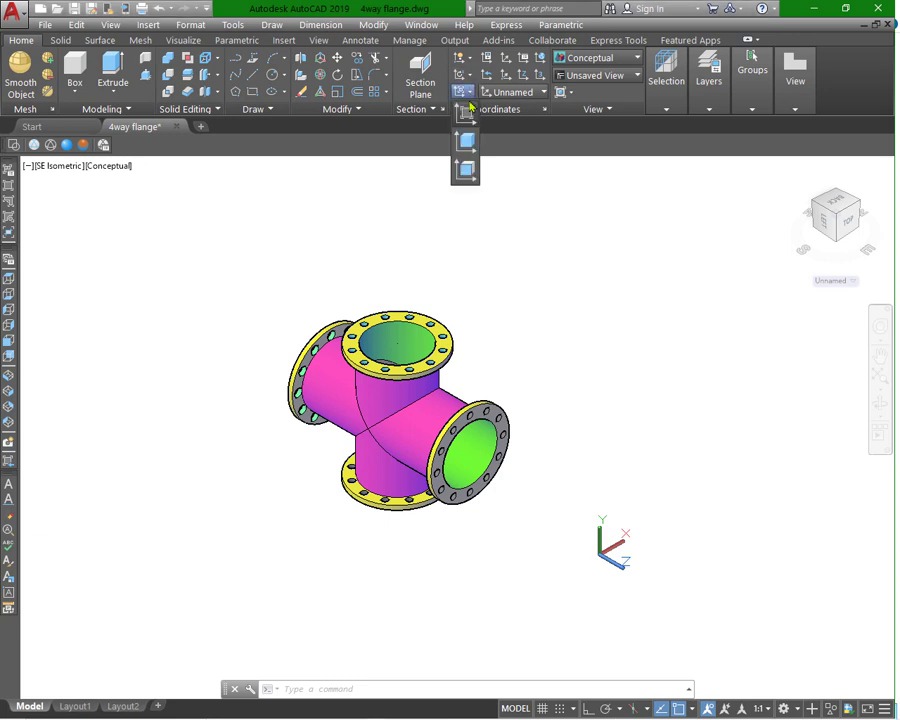
{"action": "left_click", "coordinate": [465, 172]}
{"action": "scroll", "coordinate": [422, 310], "scroll_direction": "up", "scroll_amount": 5}
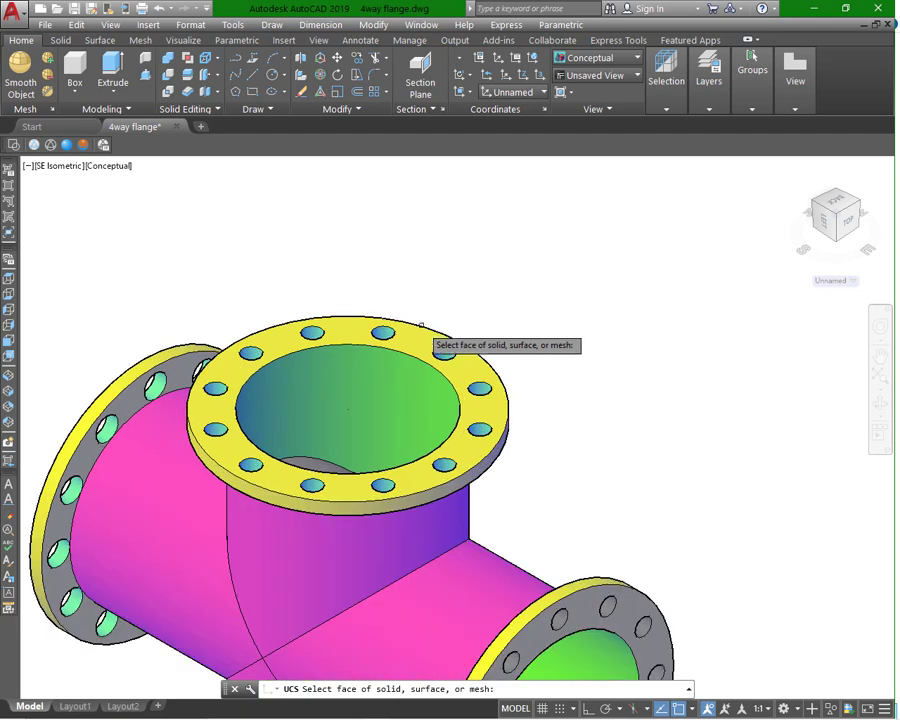
{"action": "left_click", "coordinate": [422, 326]}
{"action": "right_click", "coordinate": [502, 330]}
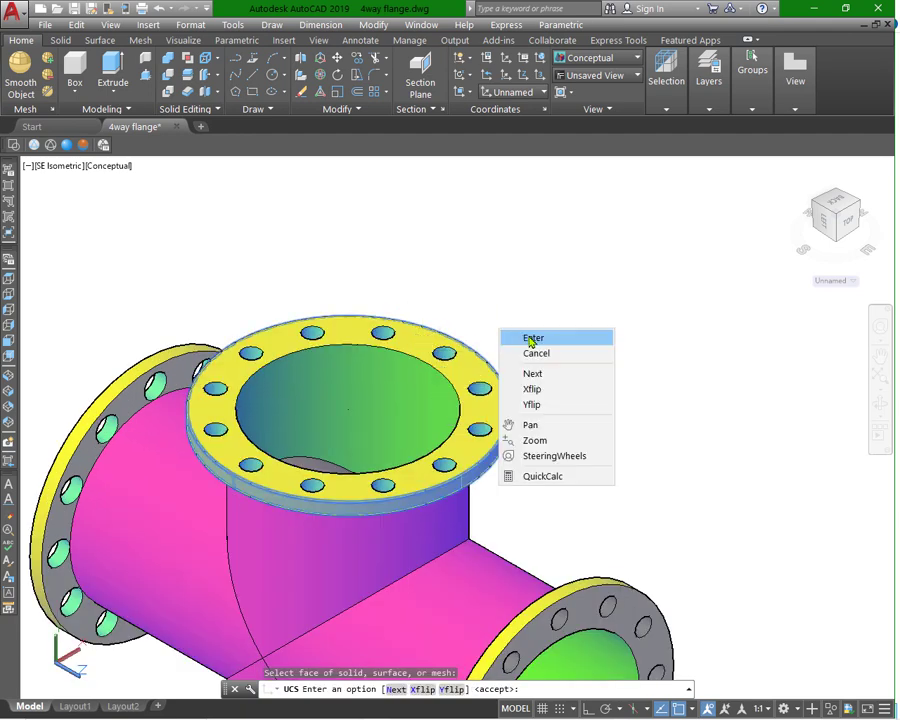
{"action": "left_click", "coordinate": [528, 340]}
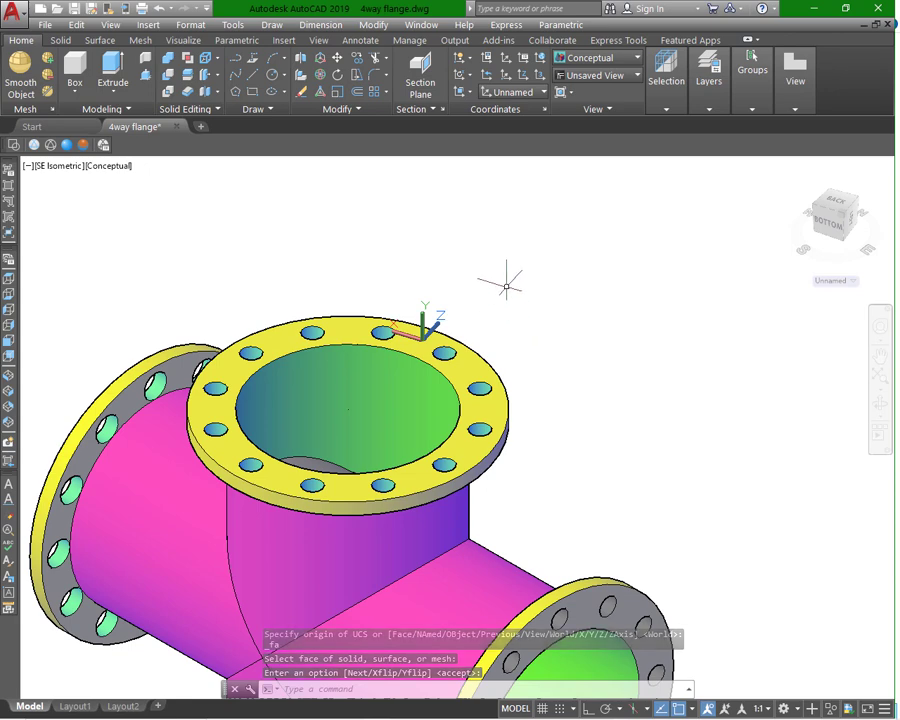
- Rotate the UCS 270° about its Y axis with Ortho on
{"action": "left_click", "coordinate": [471, 78]}
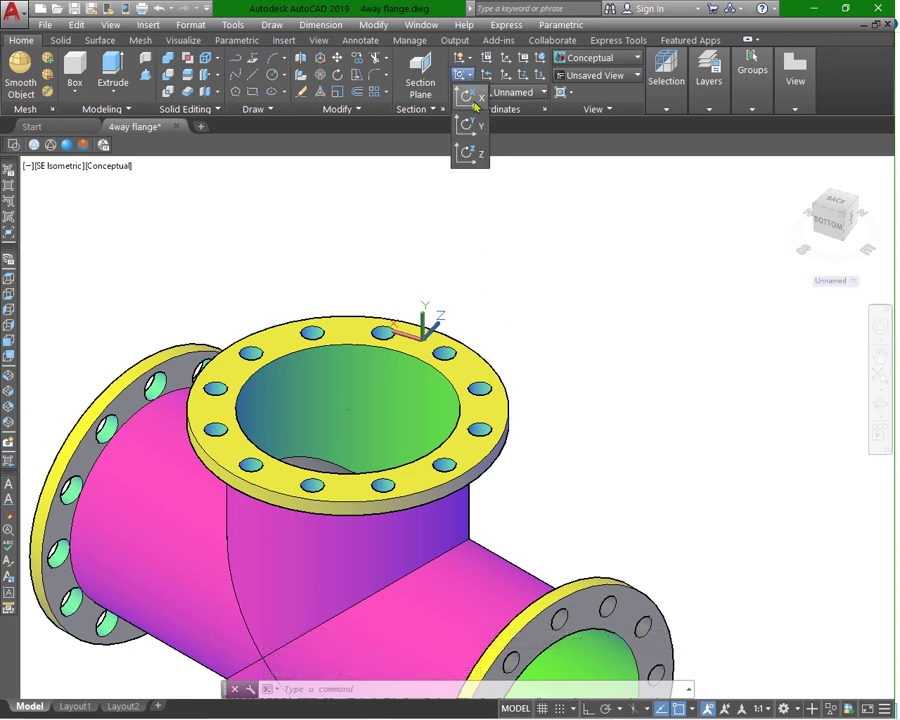
{"action": "left_click", "coordinate": [467, 124]}
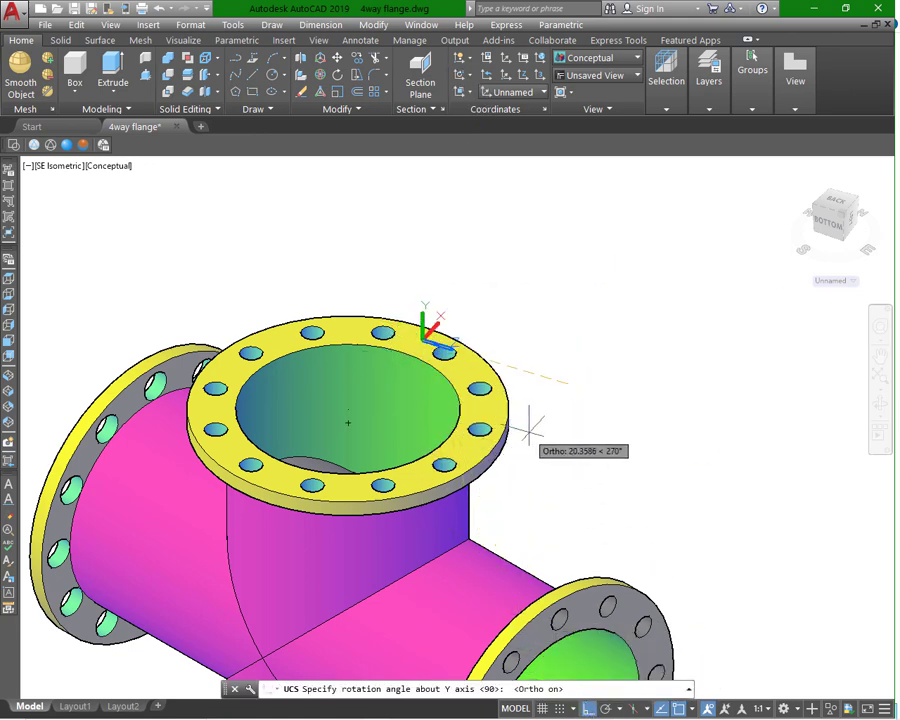
{"action": "key", "text": "Return"}
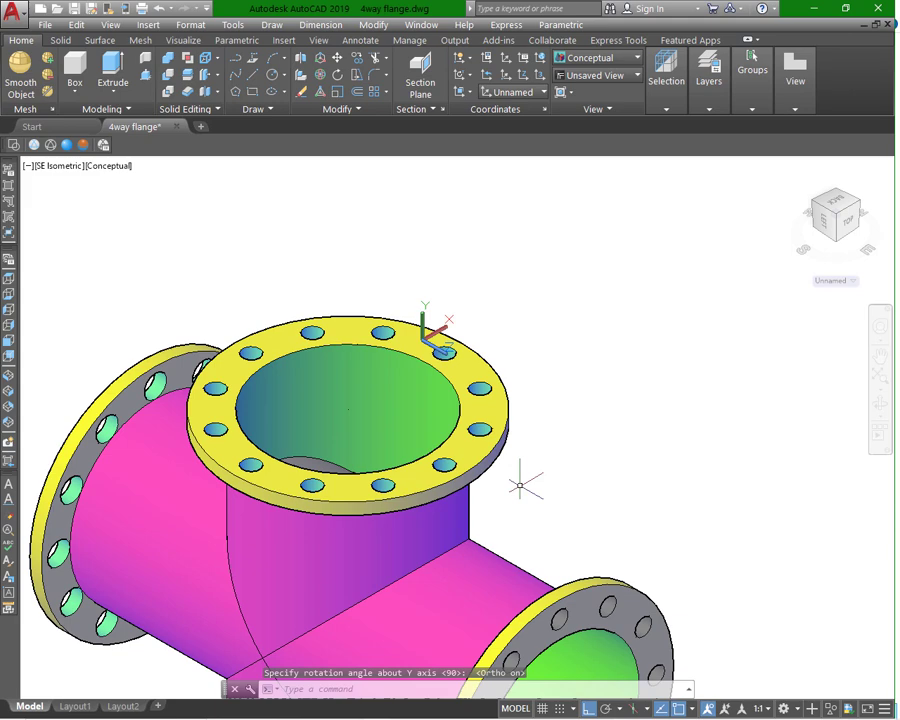
- Rotate the UCS 90° about its X axis
{"action": "scroll", "coordinate": [530, 445], "scroll_direction": "down", "scroll_amount": 3}
{"action": "scroll", "coordinate": [524, 440], "scroll_direction": "up", "scroll_amount": 2}
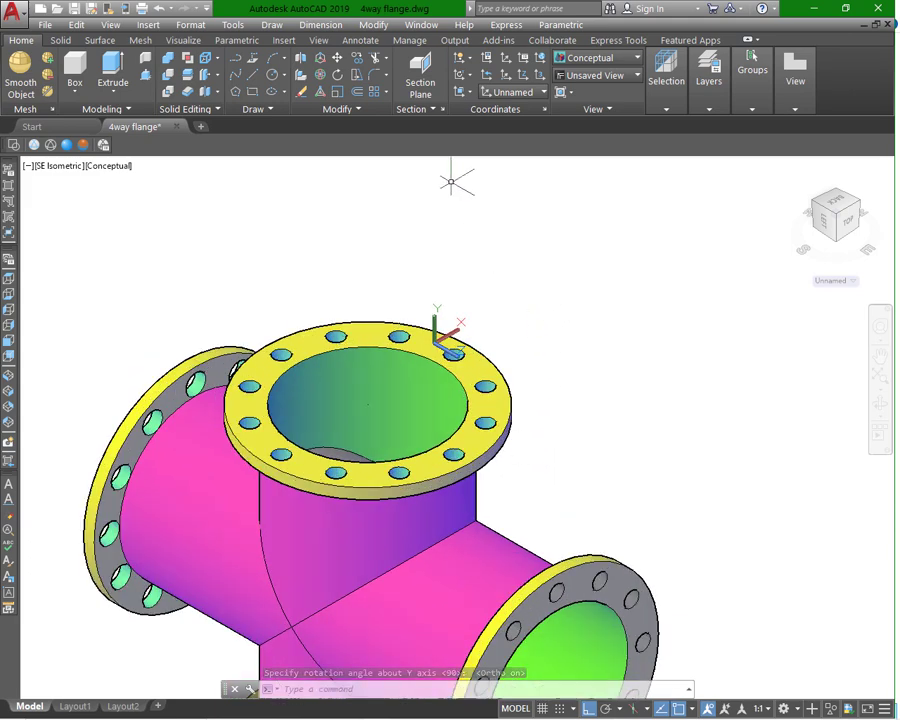
{"action": "left_click", "coordinate": [469, 77]}
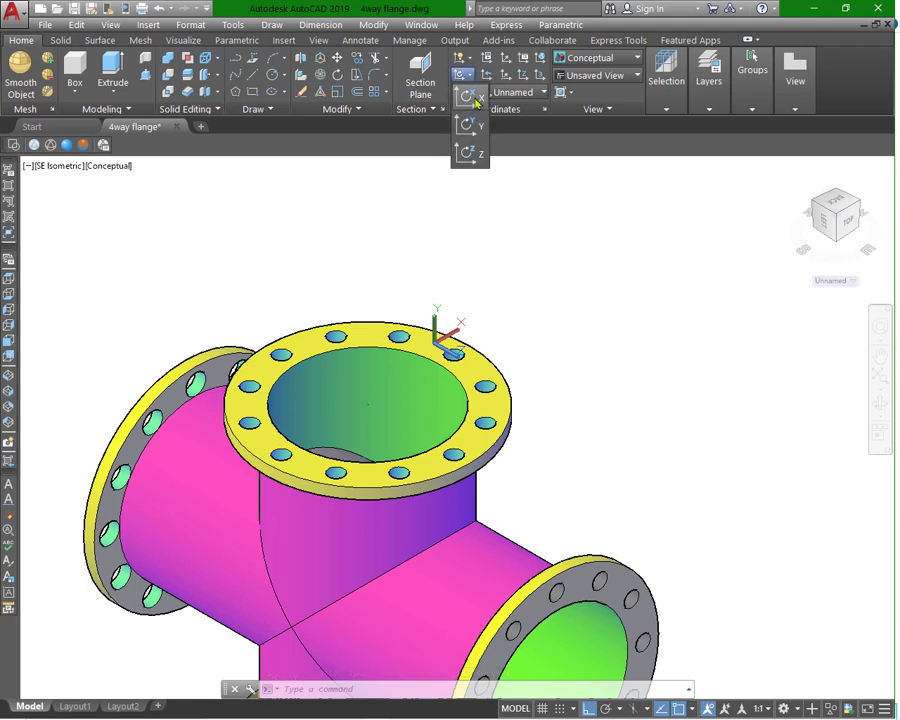
{"action": "left_click", "coordinate": [476, 98]}
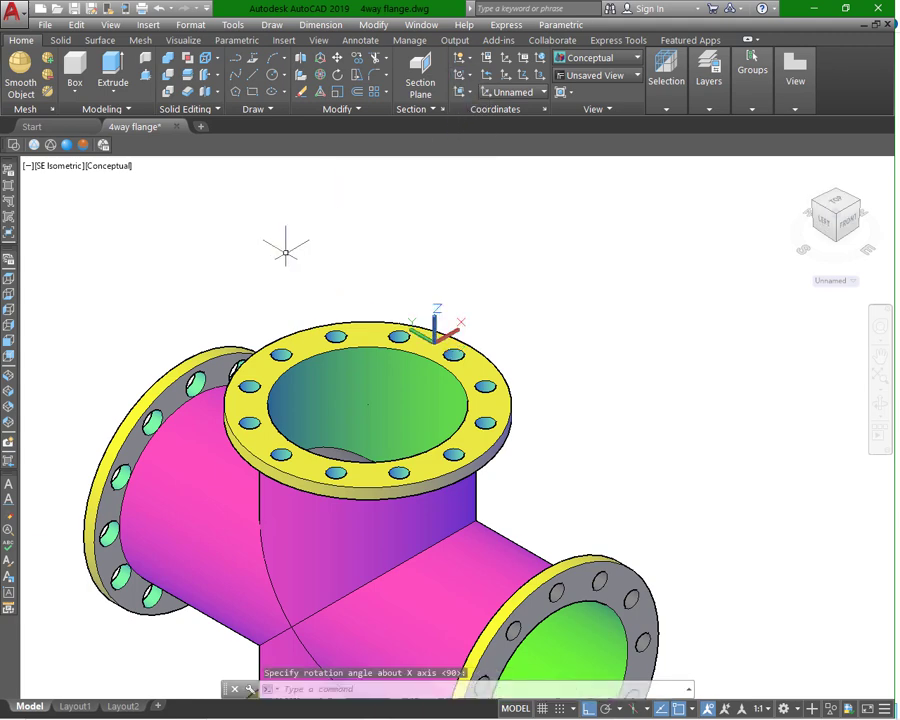
- Place the UCS origin at the centre of the top flange and define its X axis and XY plane by points
{"action": "scroll", "coordinate": [440, 360], "scroll_direction": "down", "scroll_amount": 2}
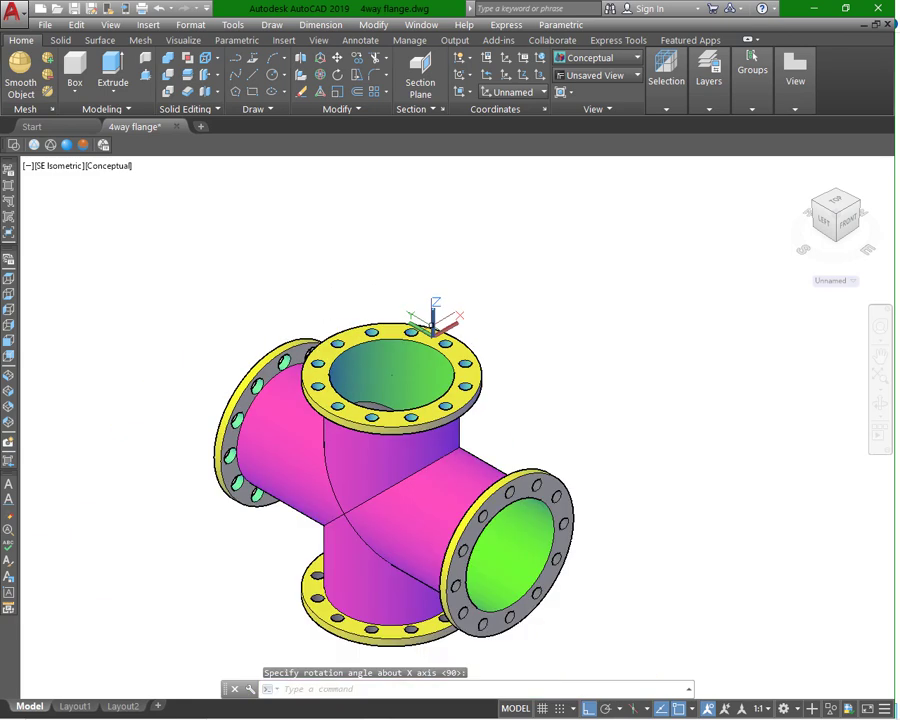
{"action": "left_click", "coordinate": [507, 67]}
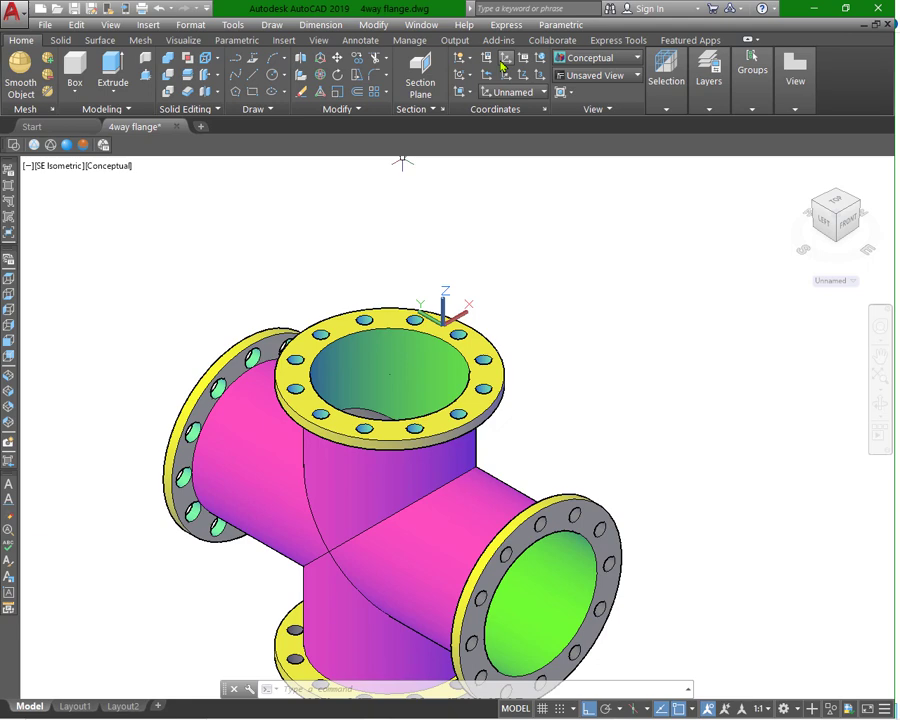
{"action": "left_click", "coordinate": [503, 66]}
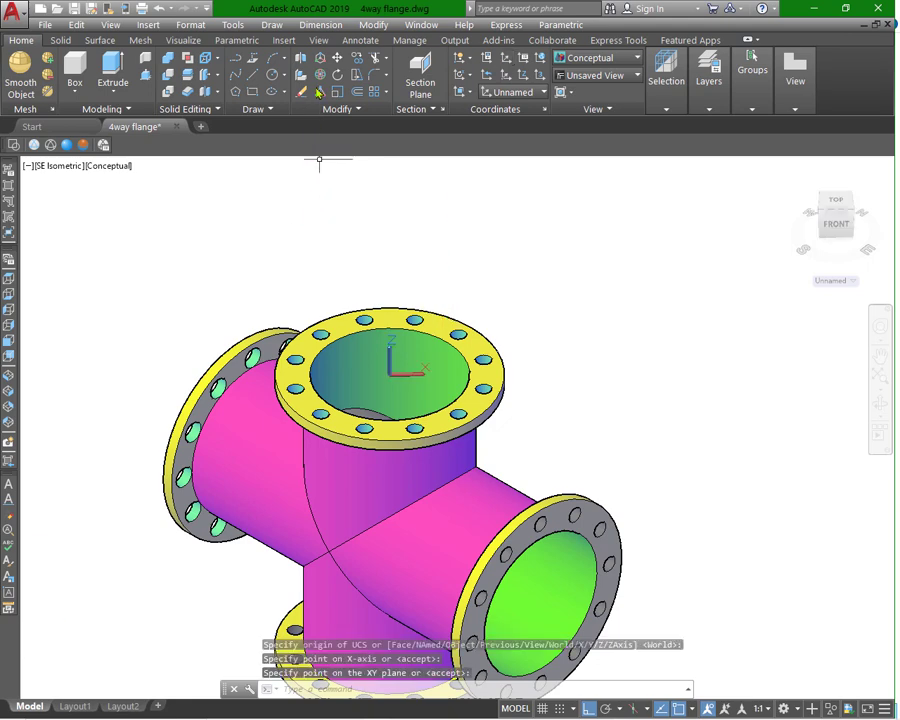
- Add a radius dimension to the outer edge of the top flange, placed outside the rim
{"action": "left_click", "coordinate": [320, 25]}
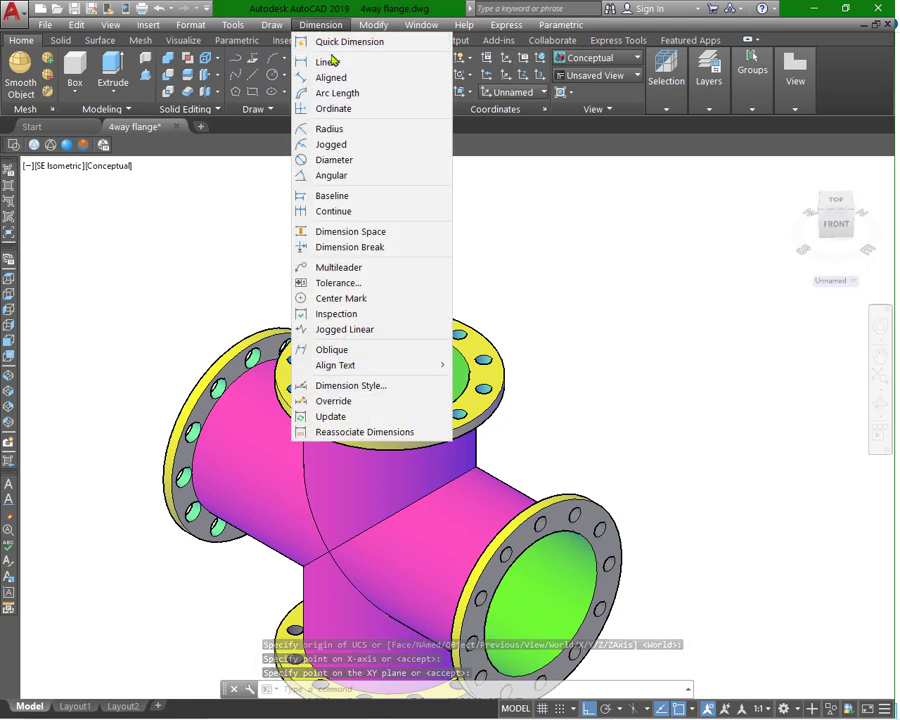
{"action": "left_click", "coordinate": [332, 129]}
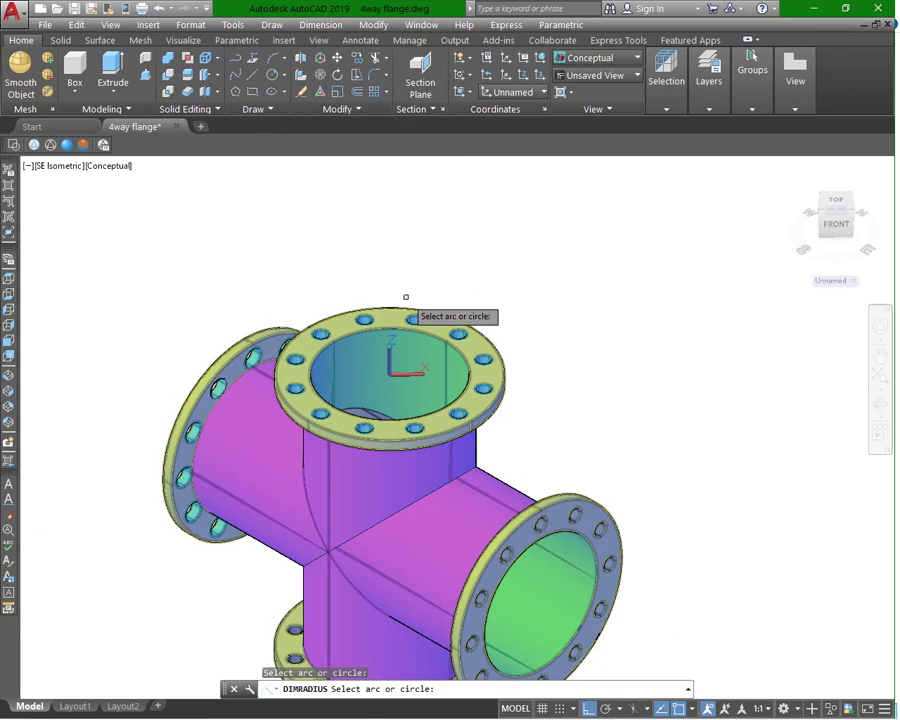
{"action": "left_click", "coordinate": [399, 310]}
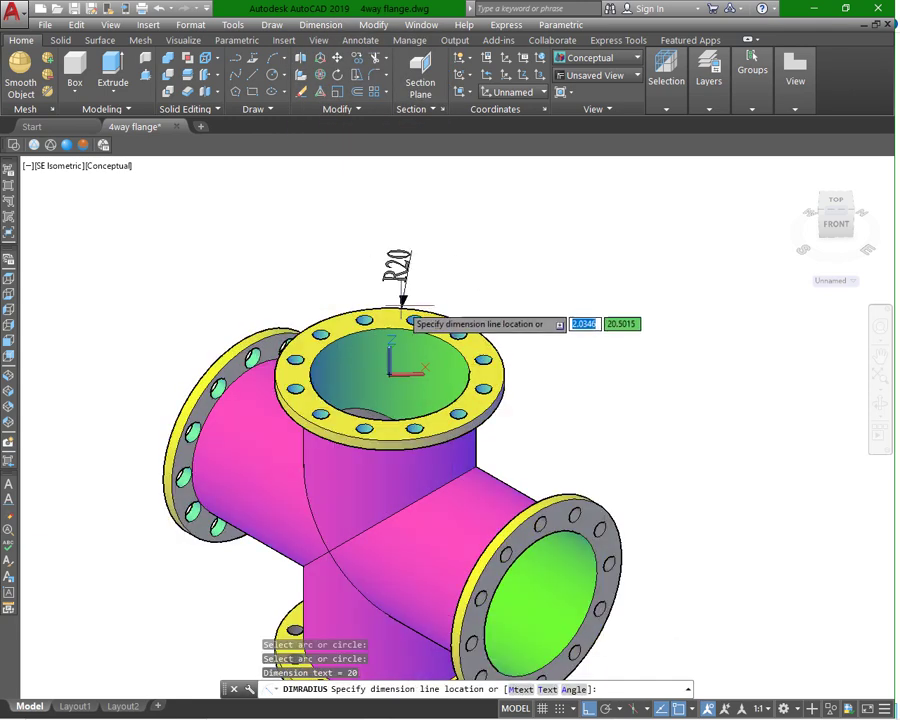
{"action": "left_click", "coordinate": [466, 282]}
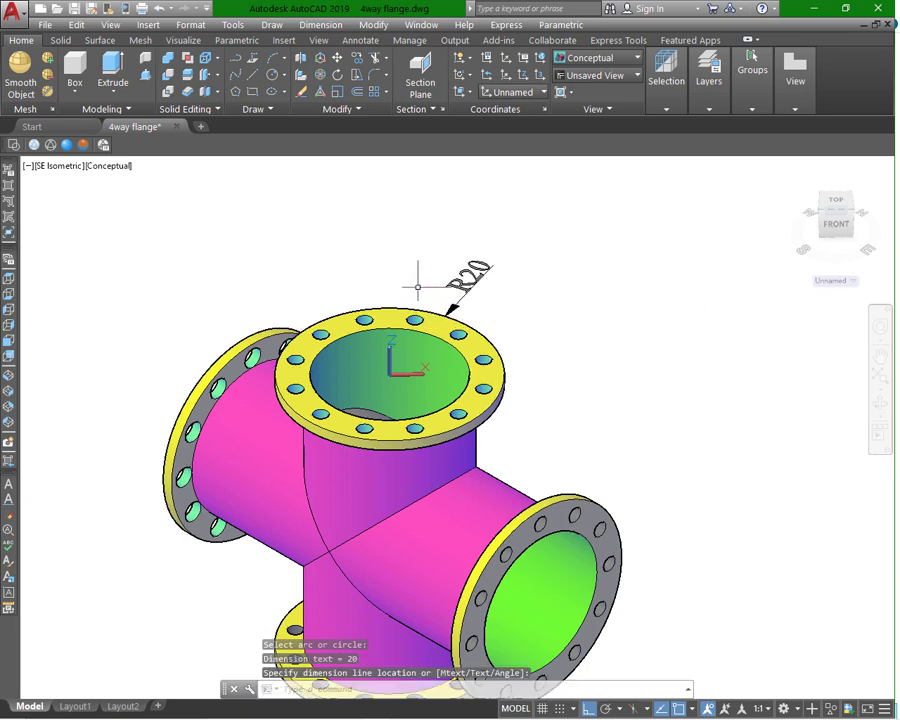
- Add radius dimensions to the top flange's bore edge and to one of its bolt holes, placed outside the rim
{"action": "key", "text": "Return"}
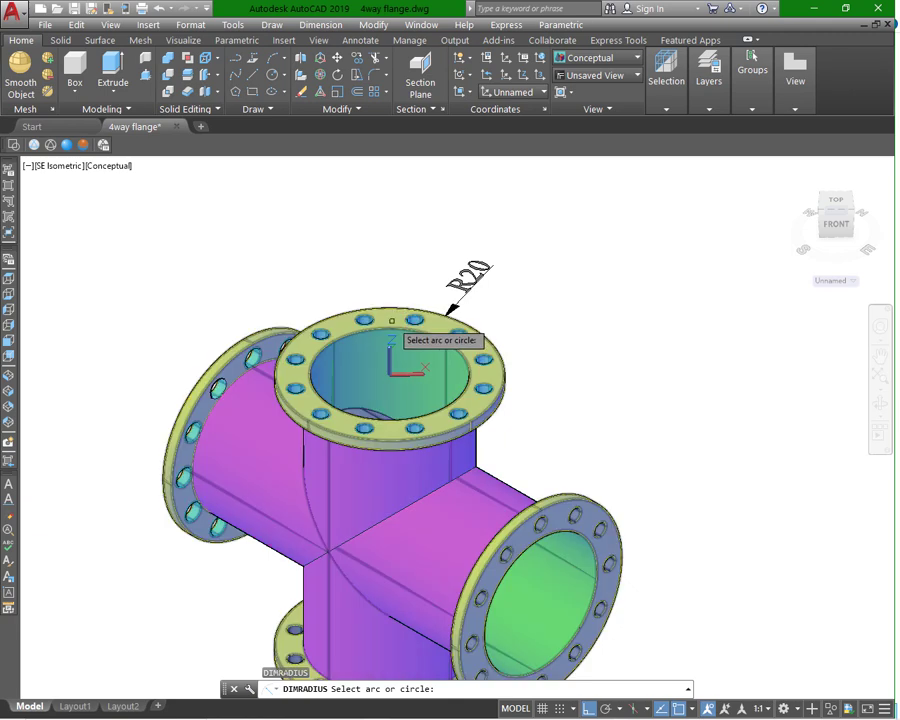
{"action": "left_click", "coordinate": [390, 333]}
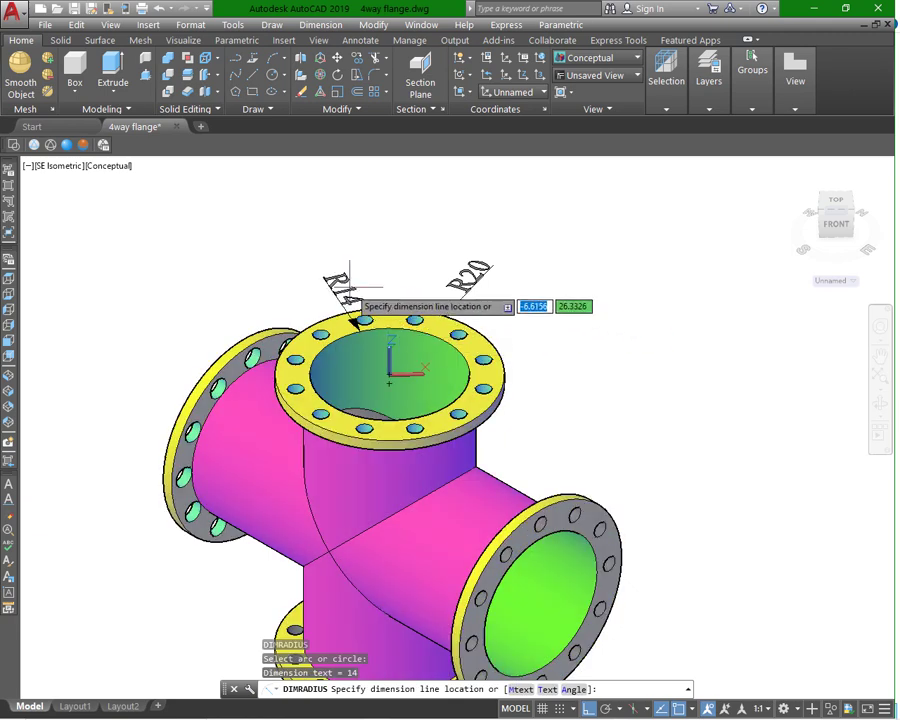
{"action": "left_click", "coordinate": [321, 272]}
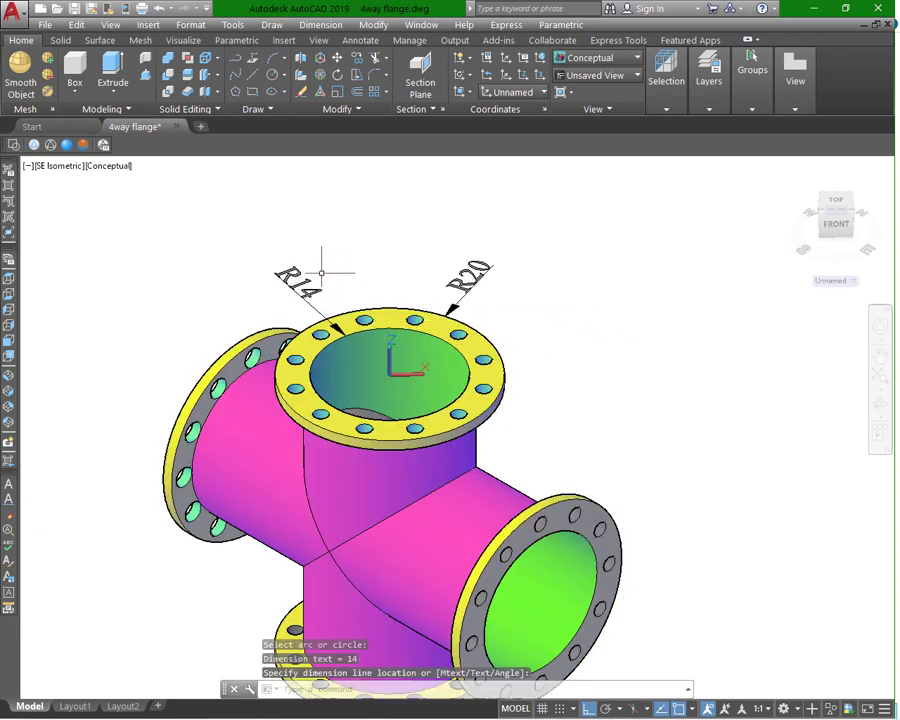
{"action": "key", "text": "Return"}
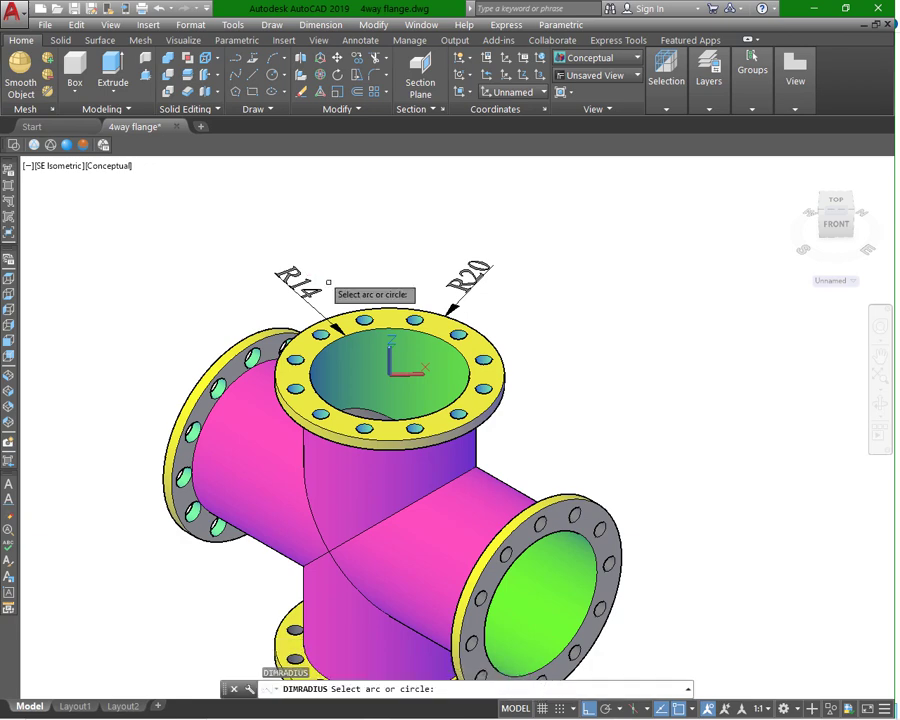
{"action": "left_click", "coordinate": [364, 318]}
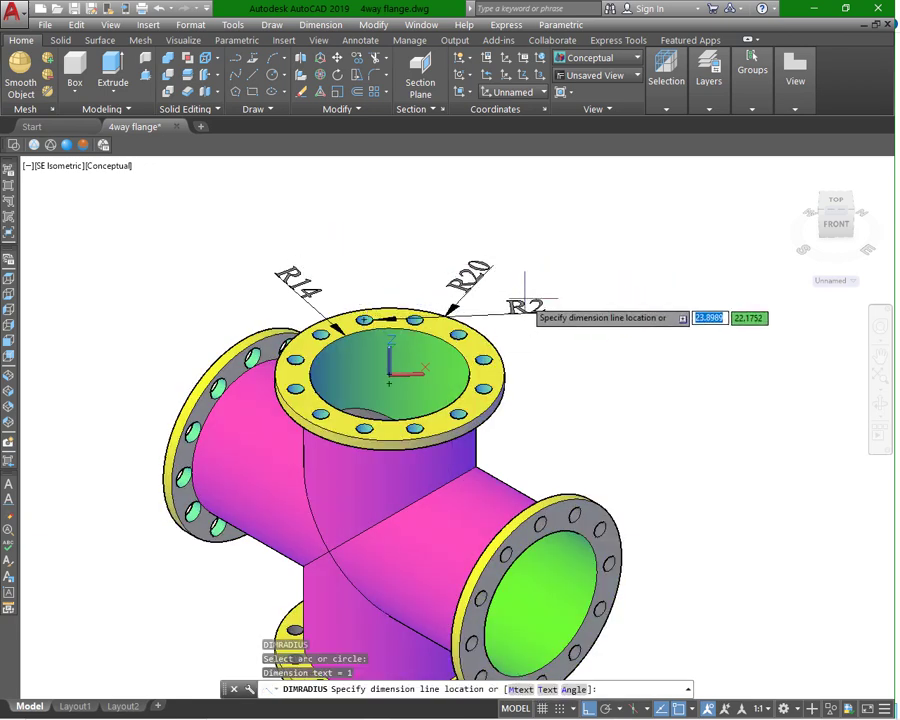
{"action": "left_click", "coordinate": [389, 255]}
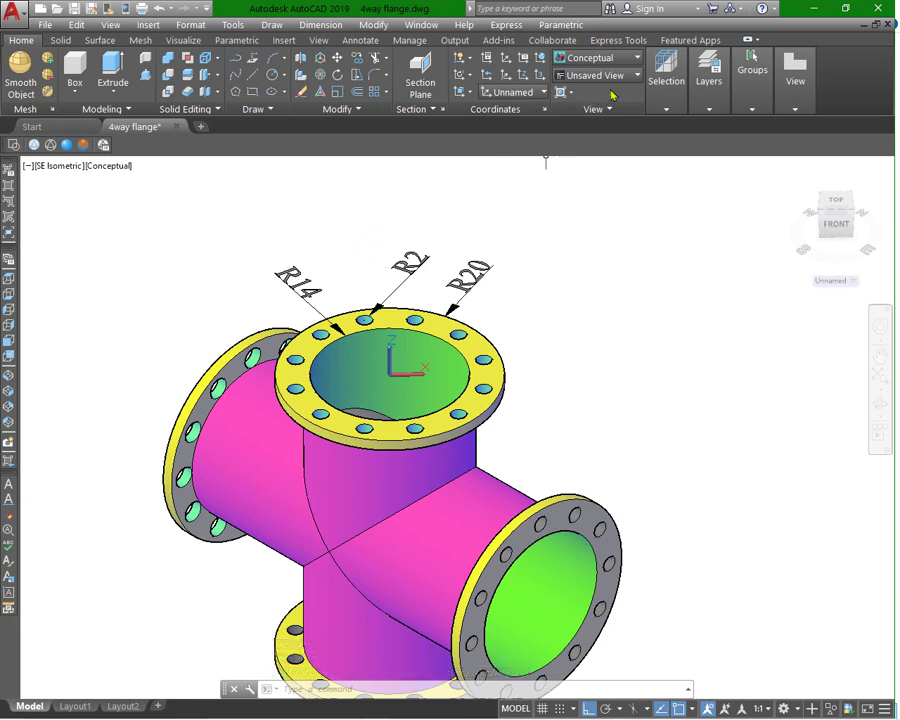
- In the Front view, add a vertical linear dimension between the inner faces of the top and bottom flanges, placed beyond the side flange
{"action": "left_click", "coordinate": [638, 78]}
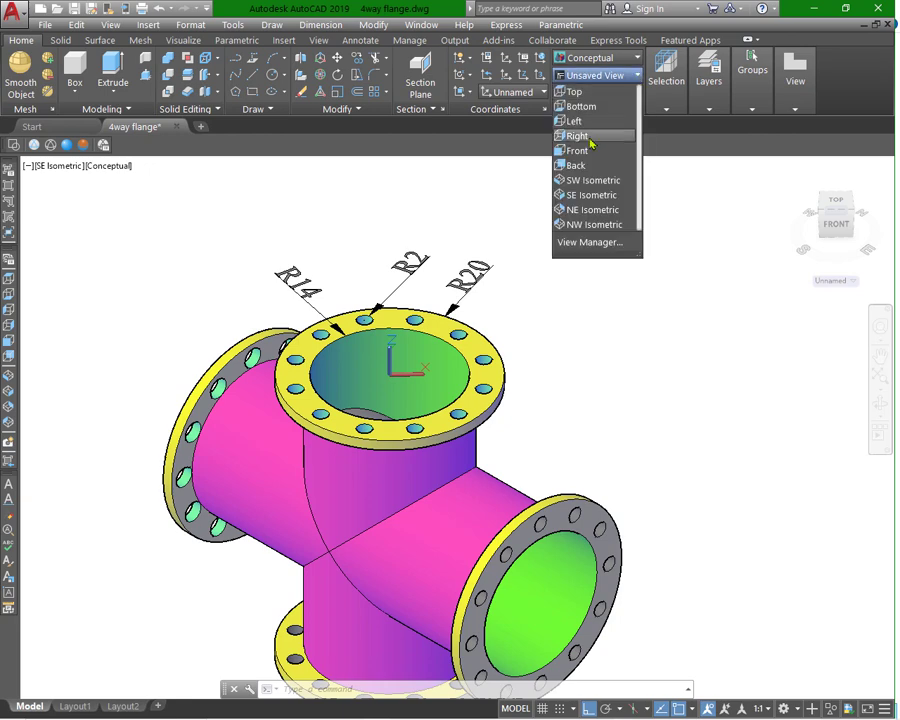
{"action": "left_click", "coordinate": [589, 150]}
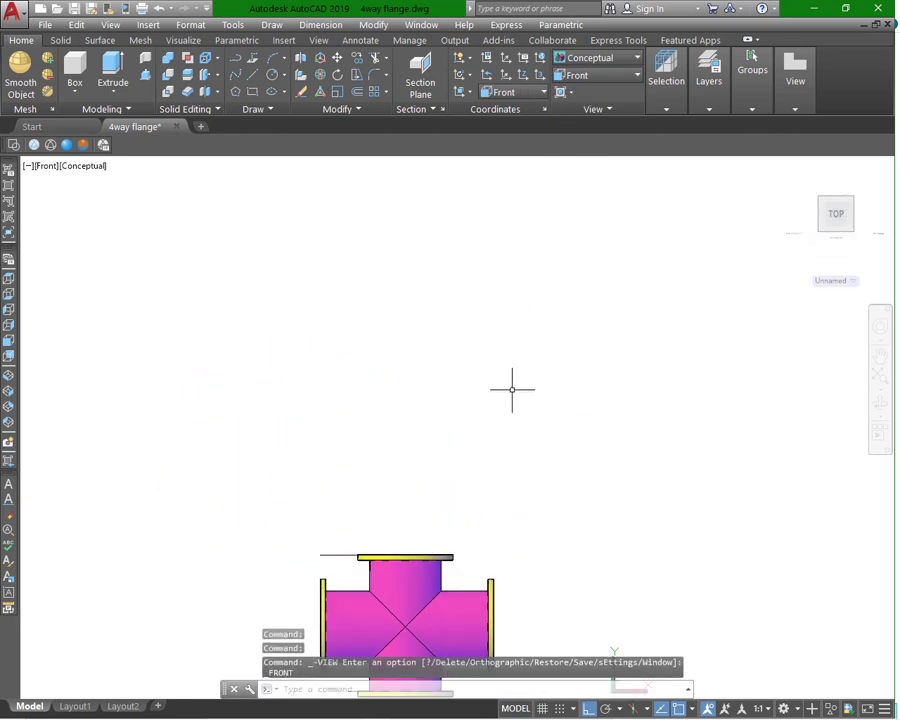
{"action": "scroll", "coordinate": [512, 390], "scroll_direction": "down", "scroll_amount": 3}
{"action": "scroll", "coordinate": [466, 493], "scroll_direction": "up", "scroll_amount": 3}
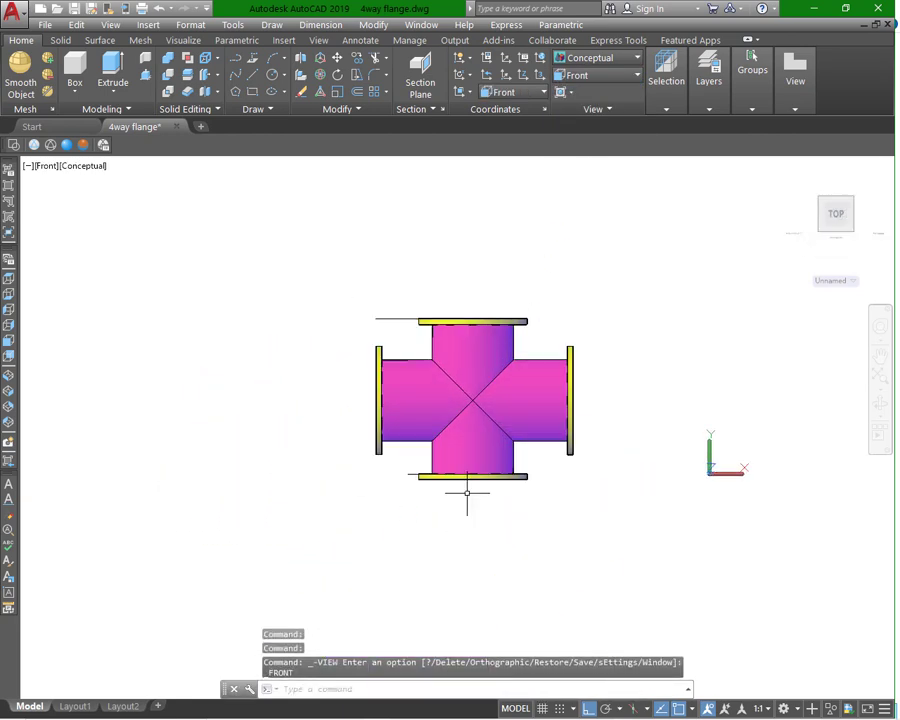
{"action": "left_click", "coordinate": [321, 25]}
{"action": "left_click", "coordinate": [325, 62]}
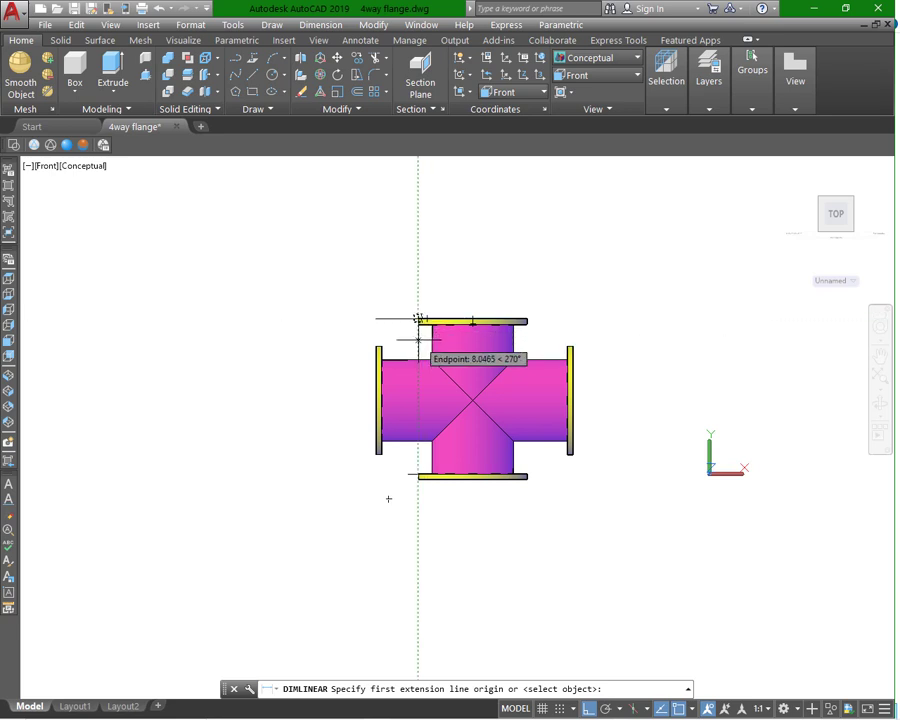
{"action": "scroll", "coordinate": [420, 318], "scroll_direction": "up", "scroll_amount": 3}
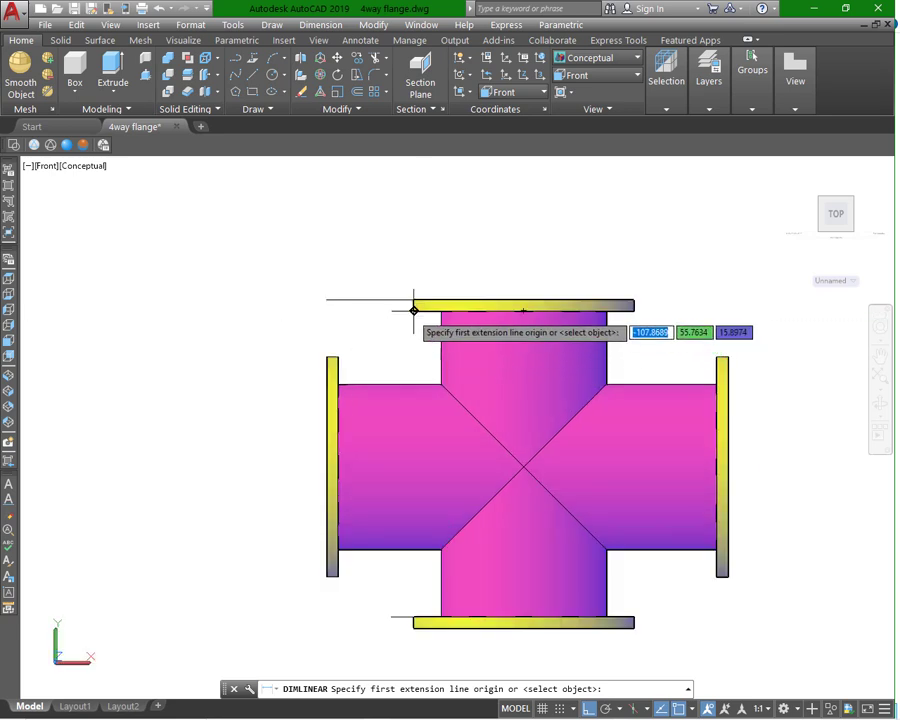
{"action": "left_click", "coordinate": [412, 304]}
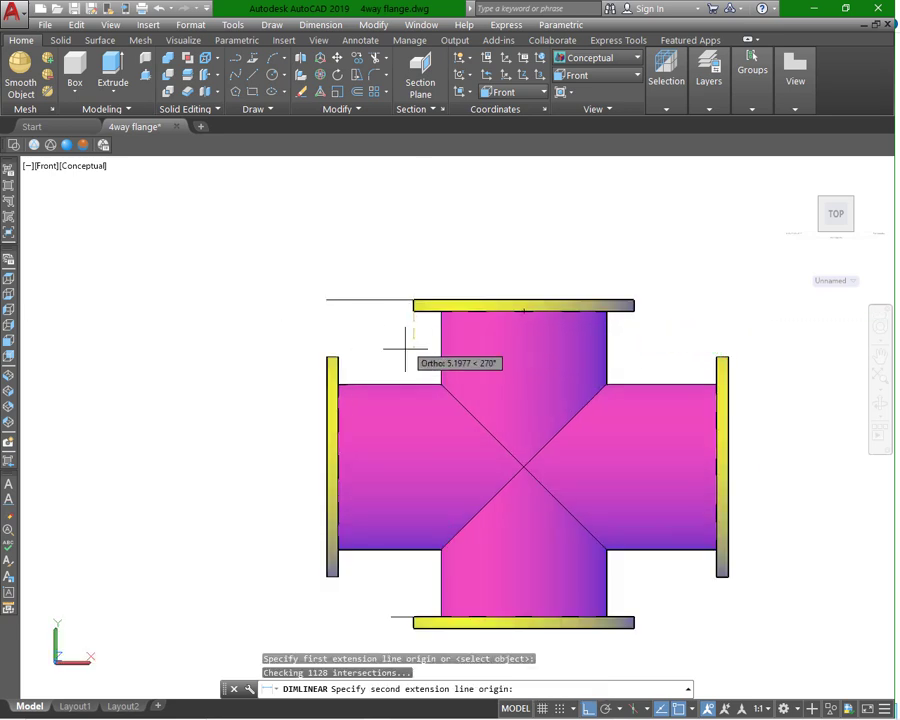
{"action": "left_click", "coordinate": [413, 617]}
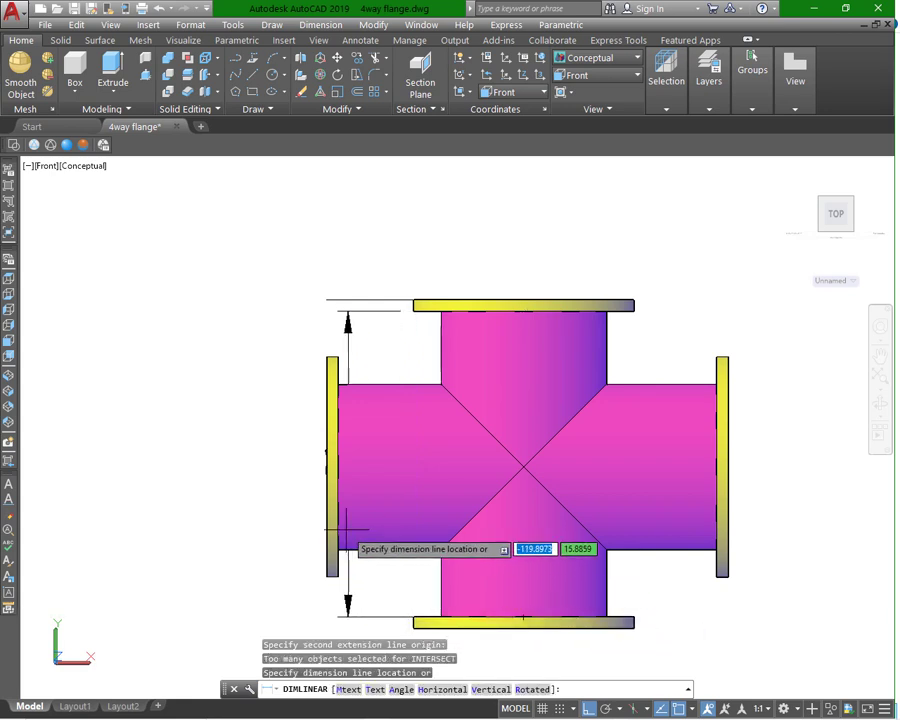
{"action": "left_click", "coordinate": [299, 517]}
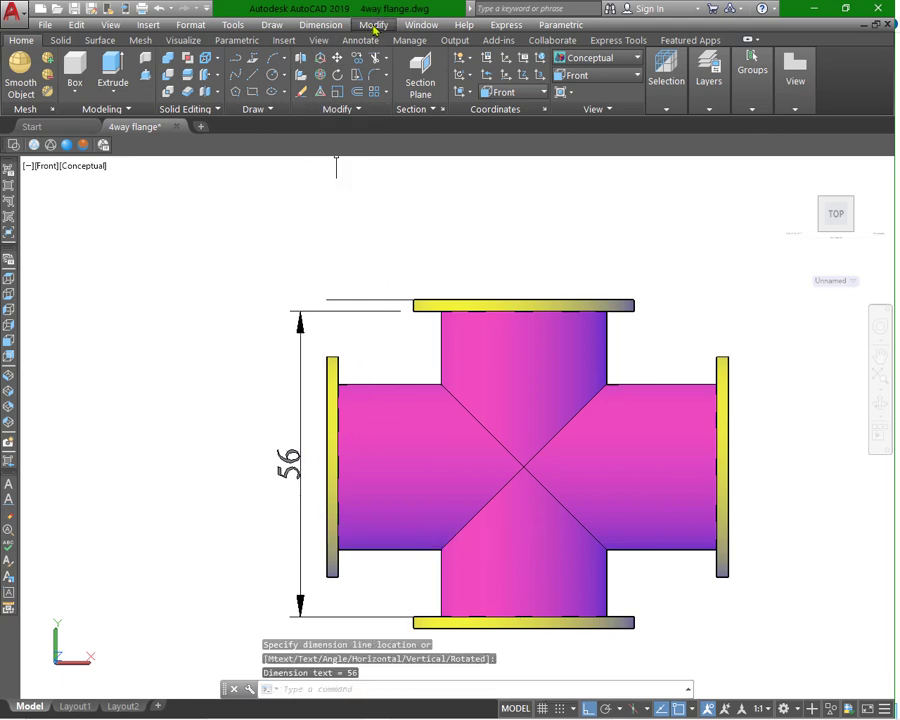
- Add a vertical linear dimension for the thickness of the top flange, placed just outside its rim
{"action": "left_click", "coordinate": [321, 27]}
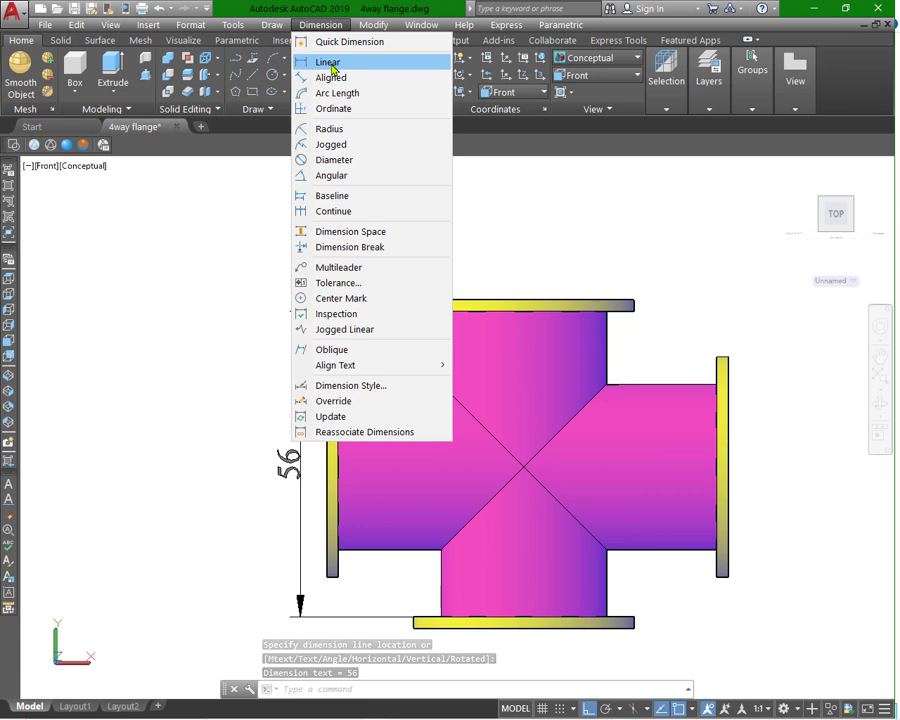
{"action": "left_click", "coordinate": [318, 61]}
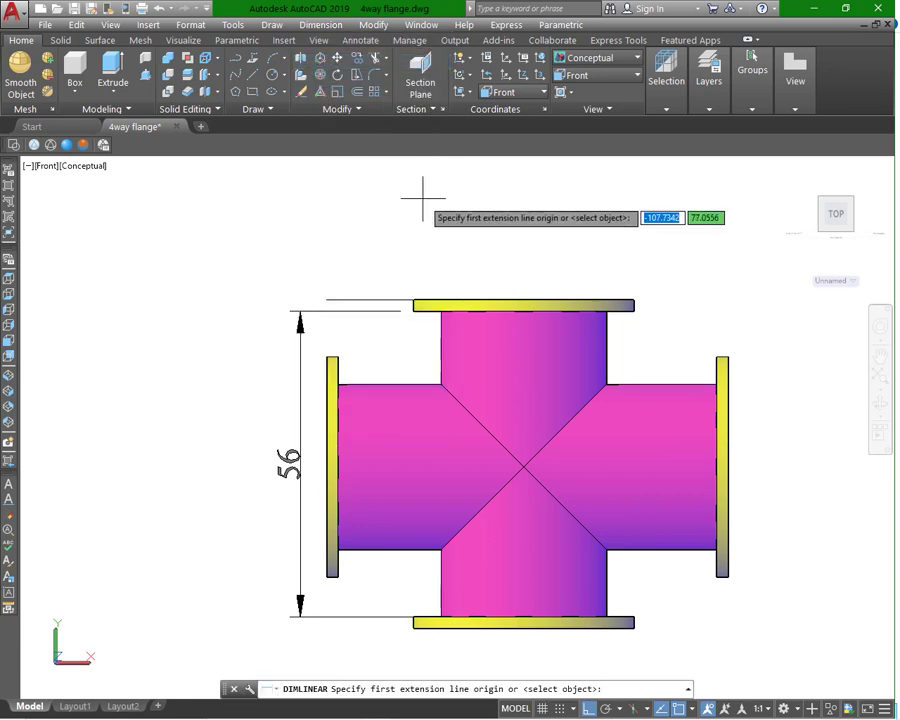
{"action": "left_click", "coordinate": [633, 300]}
{"action": "left_click", "coordinate": [633, 311]}
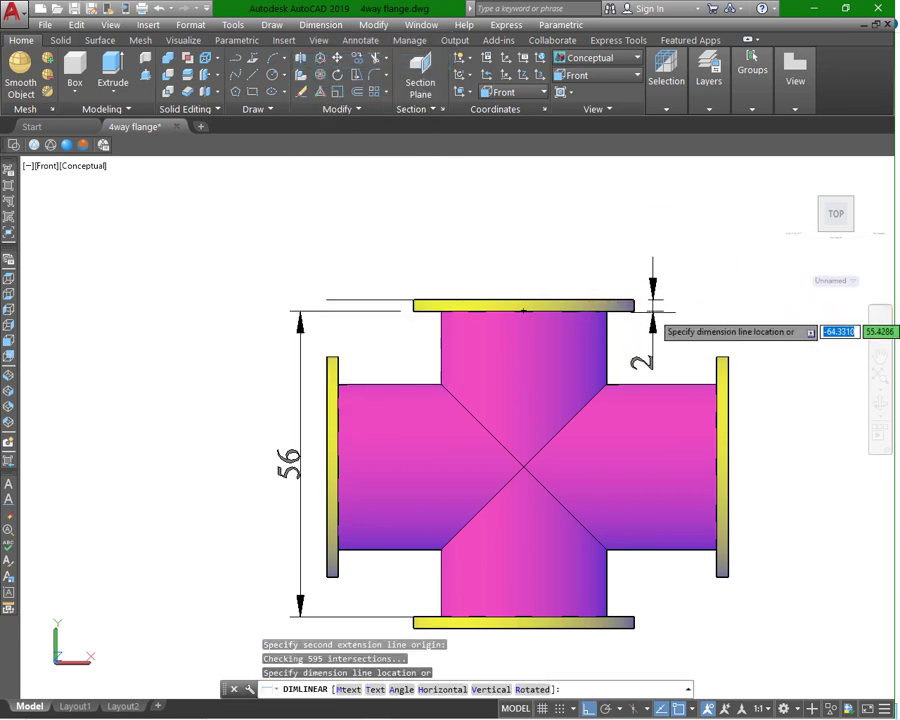
{"action": "left_click", "coordinate": [657, 322]}
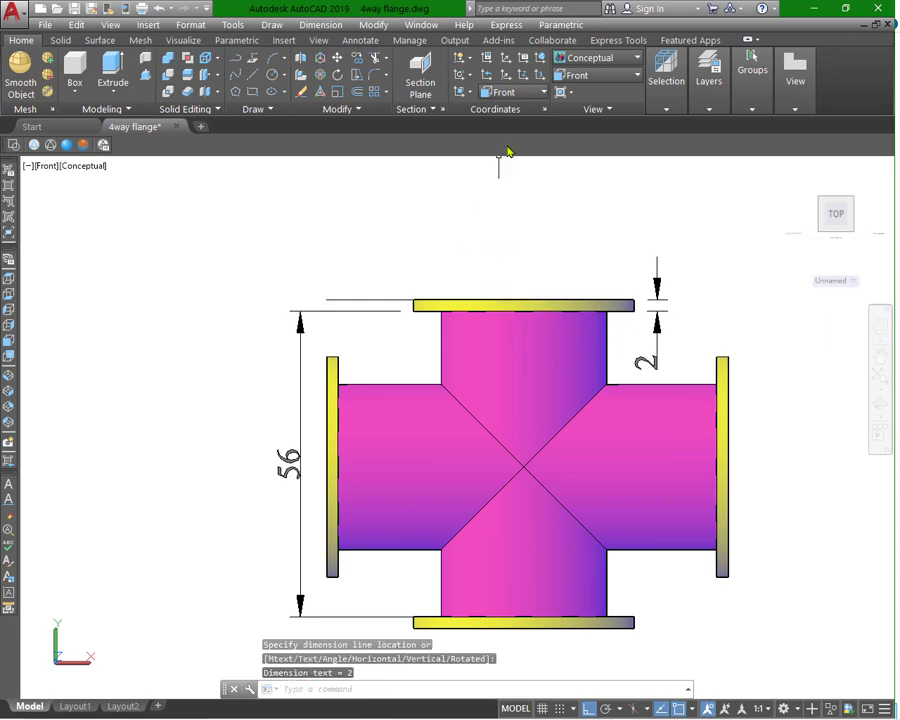
- In the SE Isometric view, move the flange thickness dimension next to the top flange's rim
{"action": "left_click", "coordinate": [637, 77]}
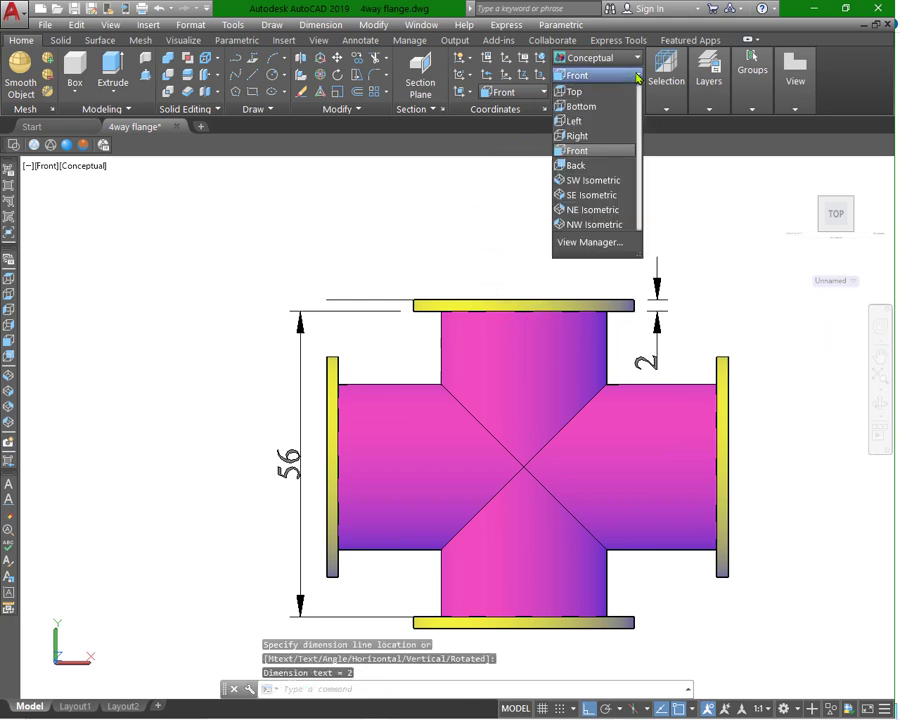
{"action": "left_click", "coordinate": [588, 194]}
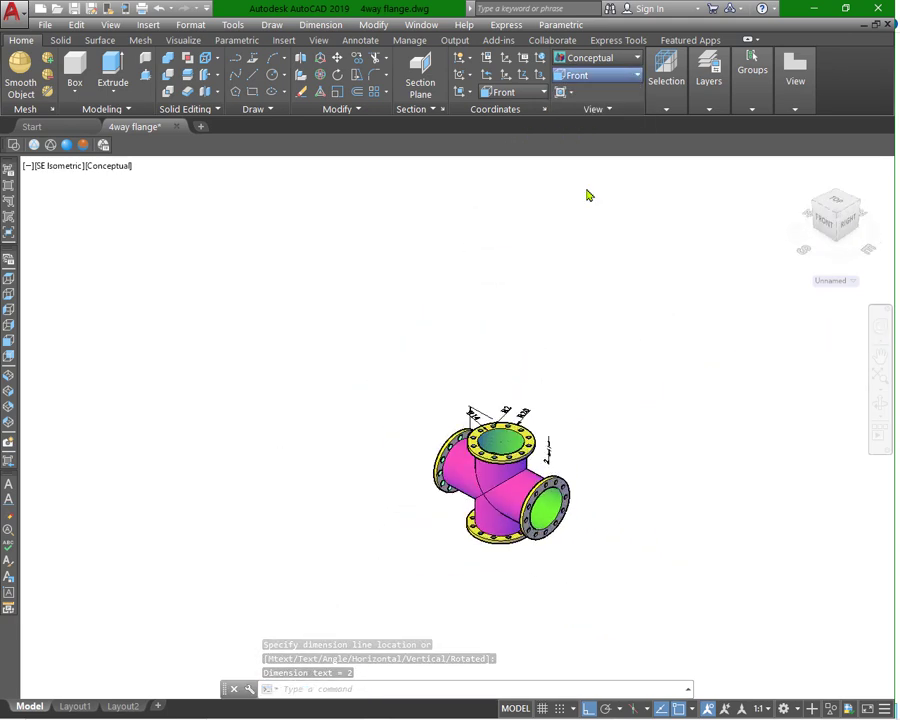
{"action": "scroll", "coordinate": [441, 494], "scroll_direction": "up", "scroll_amount": 5}
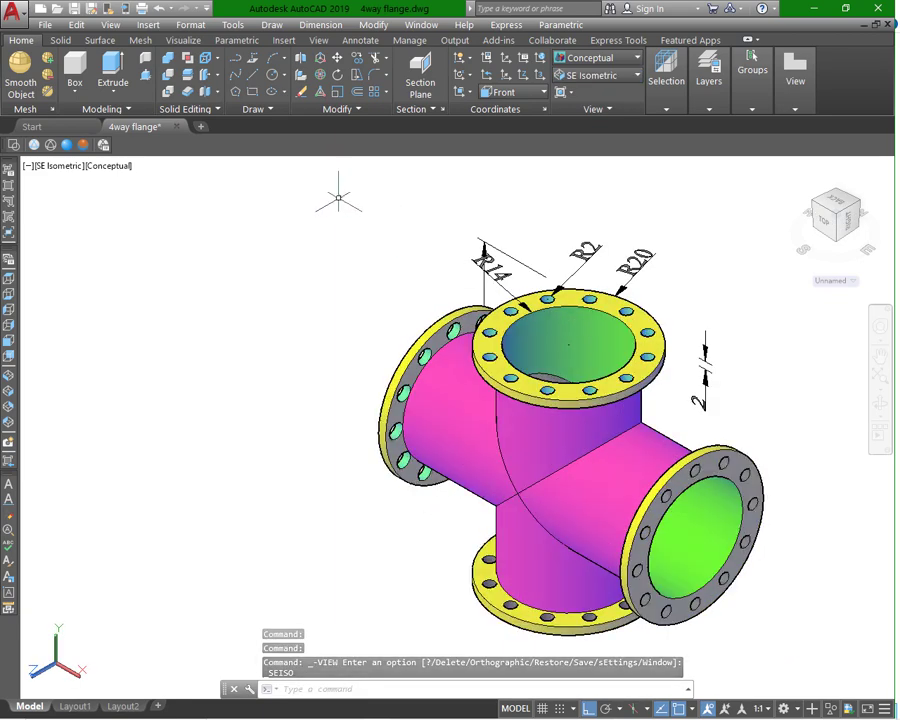
{"action": "left_click", "coordinate": [338, 58]}
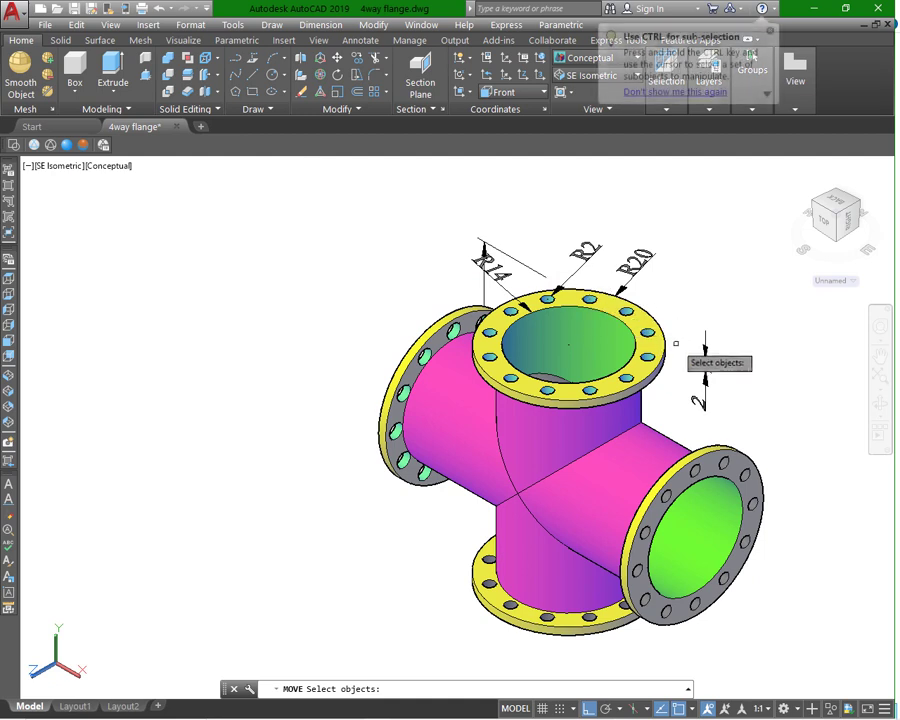
{"action": "left_click", "coordinate": [714, 355]}
{"action": "key", "text": "Return"}
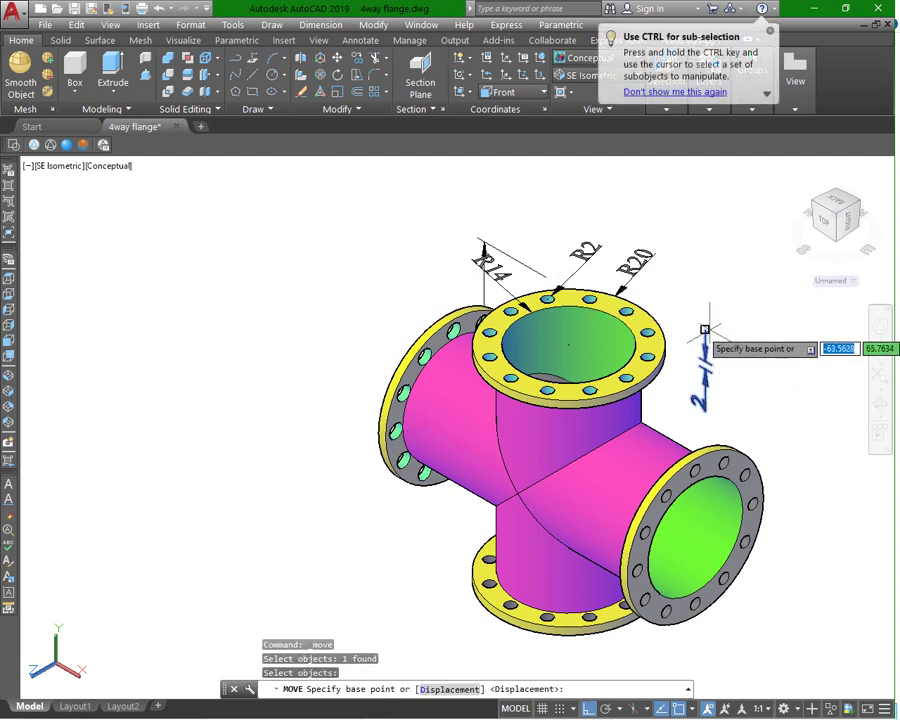
{"action": "left_click", "coordinate": [704, 330]}
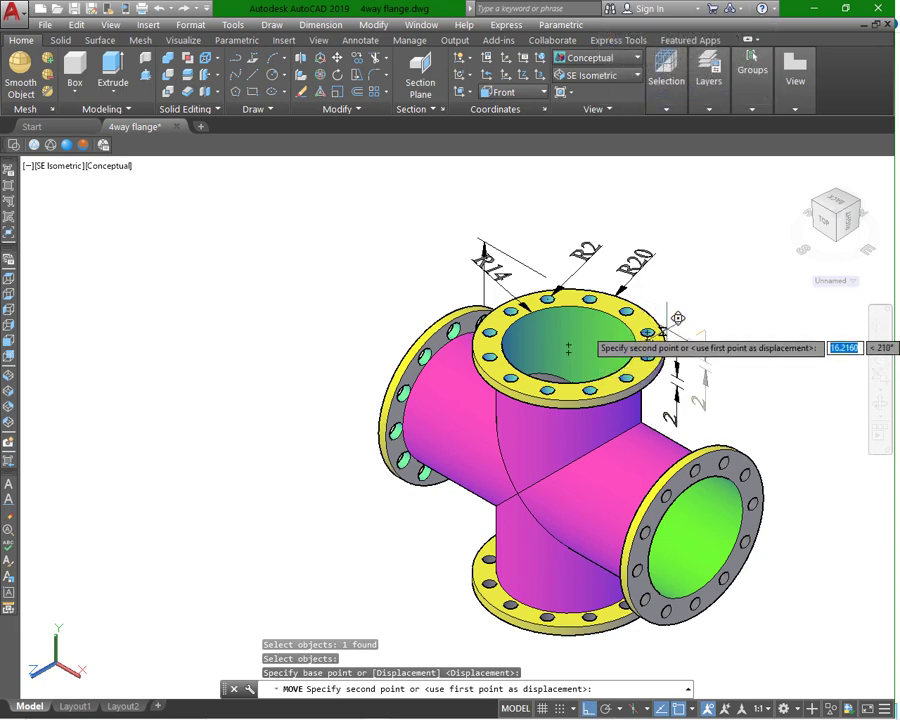
{"action": "left_click", "coordinate": [682, 306]}
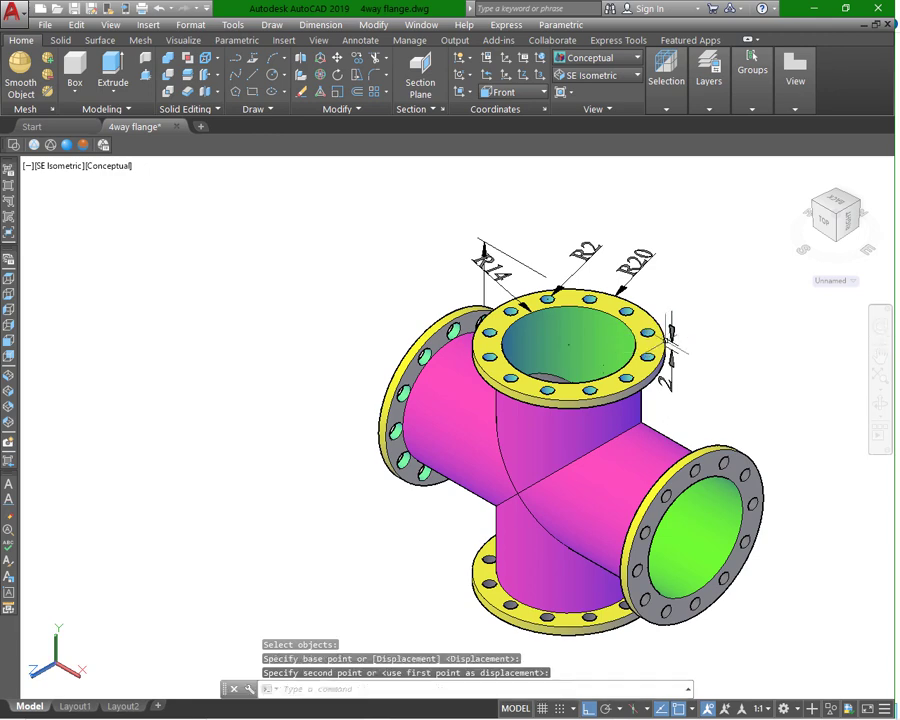
- Move the vertical flange-to-flange dimension with Ortho off so it sits in front of the pipes between the top and bottom flanges
{"action": "left_click", "coordinate": [338, 60]}
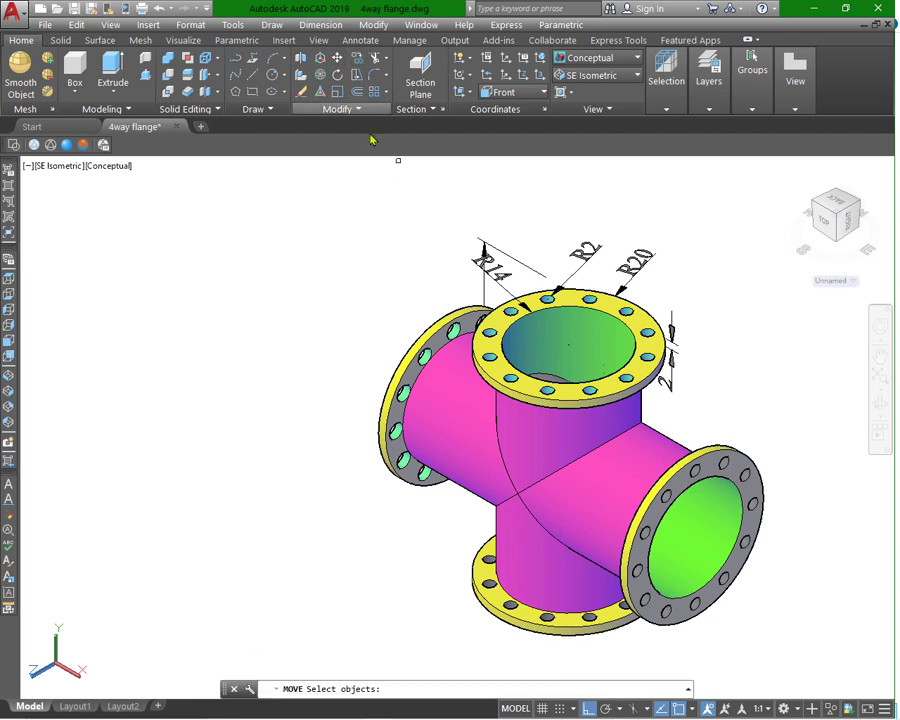
{"action": "left_click", "coordinate": [487, 284]}
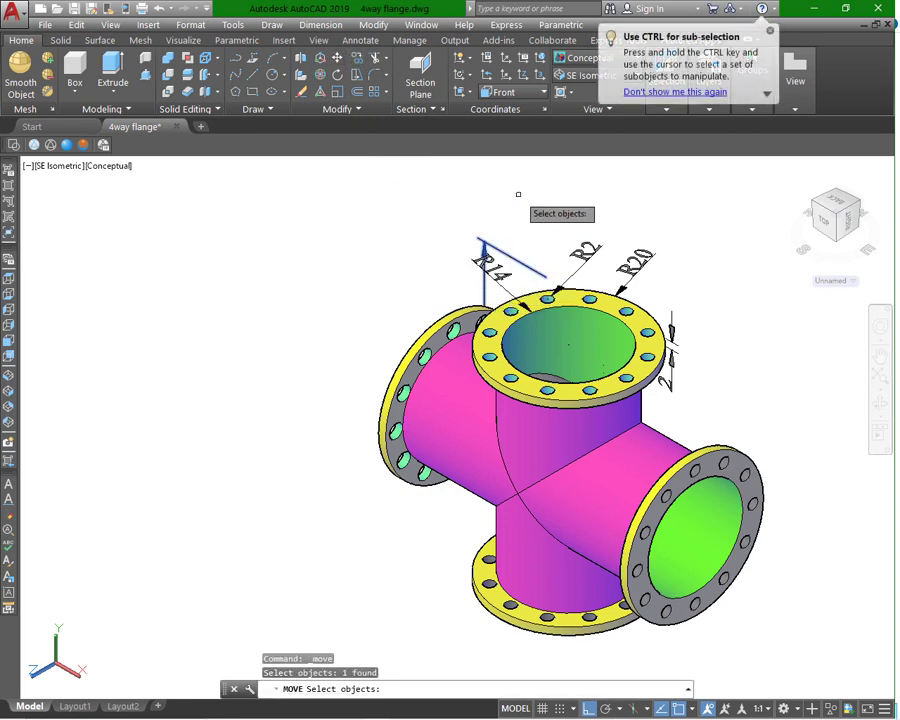
{"action": "key", "text": "Return"}
{"action": "left_click", "coordinate": [566, 352]}
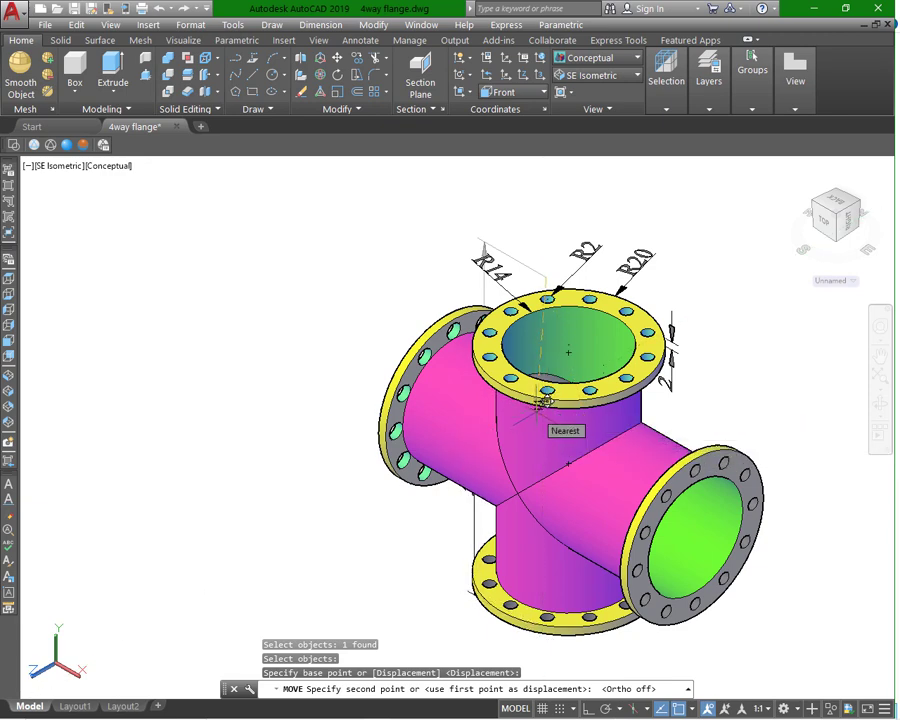
{"action": "left_click", "coordinate": [545, 401]}
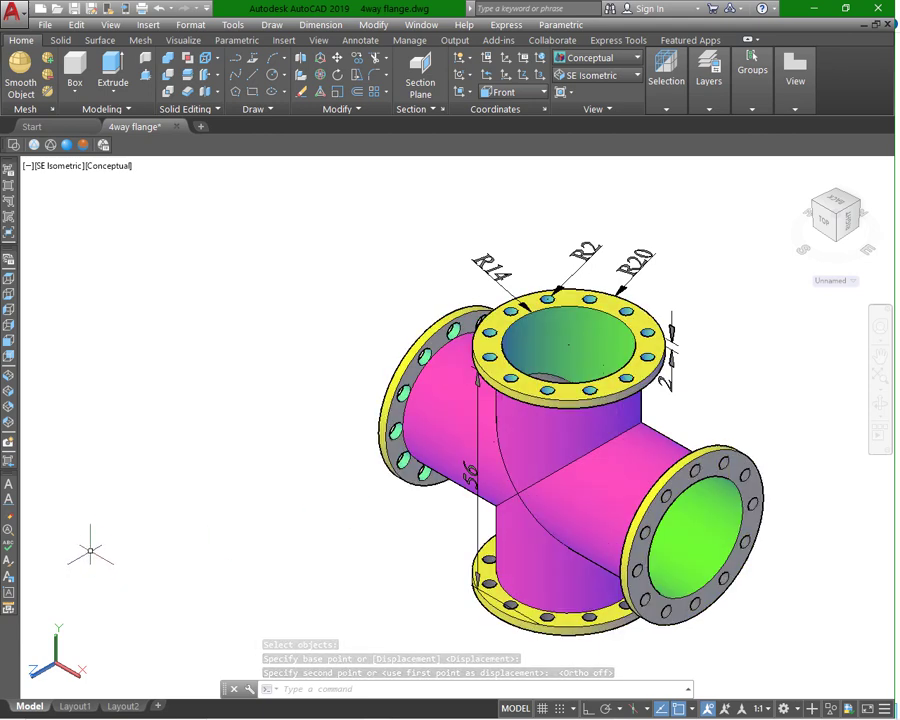
{"action": "scroll", "coordinate": [90, 540], "scroll_direction": "down", "scroll_amount": 3}
{"action": "scroll", "coordinate": [96, 530], "scroll_direction": "up", "scroll_amount": 3}
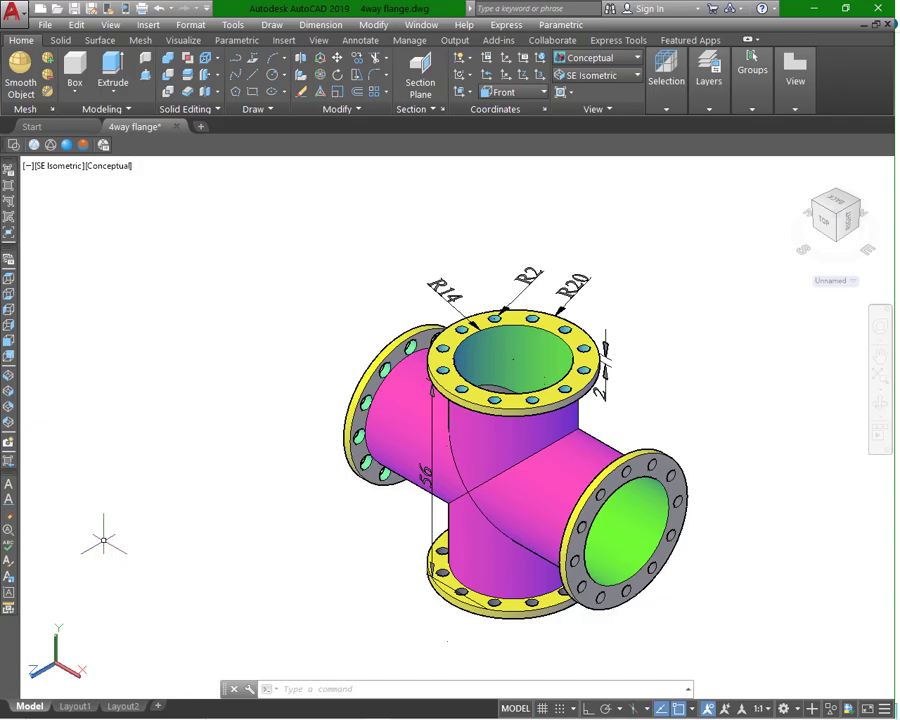